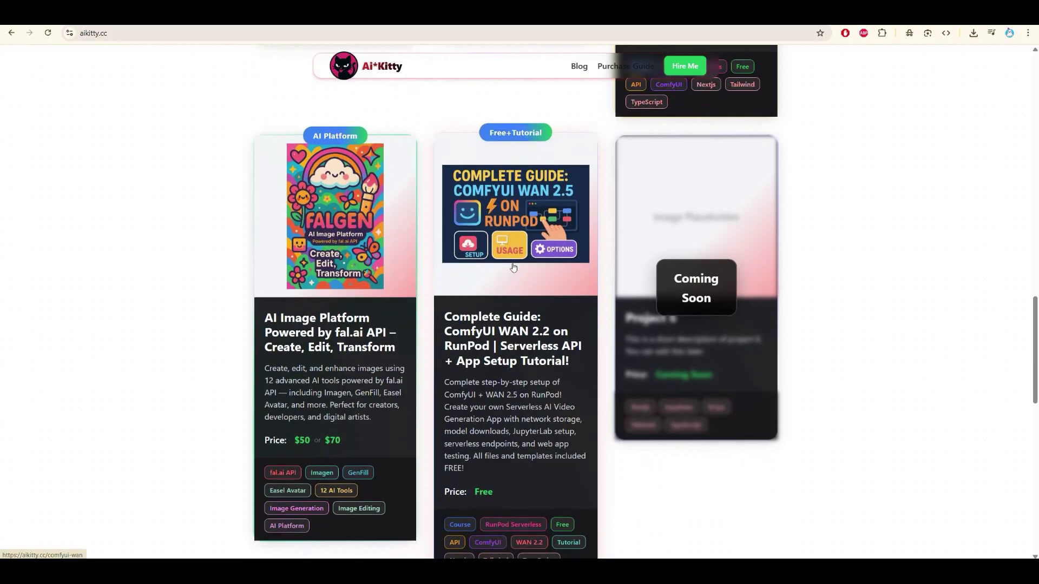
# - Open the ComfyUI WAN 2.2 on RunPod guide, highlight its title, and scan Download Resources
pyautogui.click(510, 242)
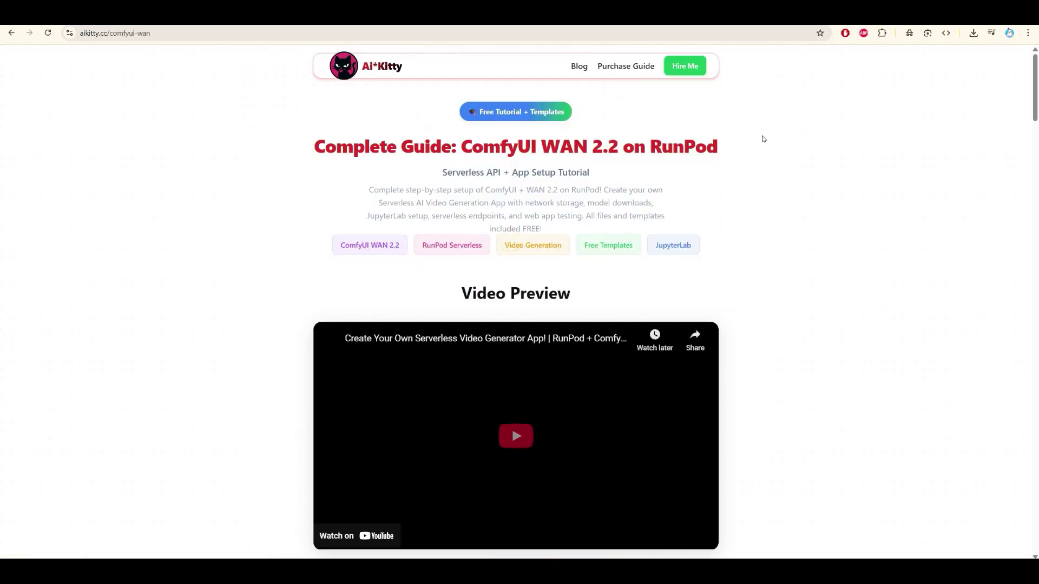
pyautogui.moveTo(747, 140); pyautogui.dragTo(318, 144)
pyautogui.scroll(-13, 311, 282)
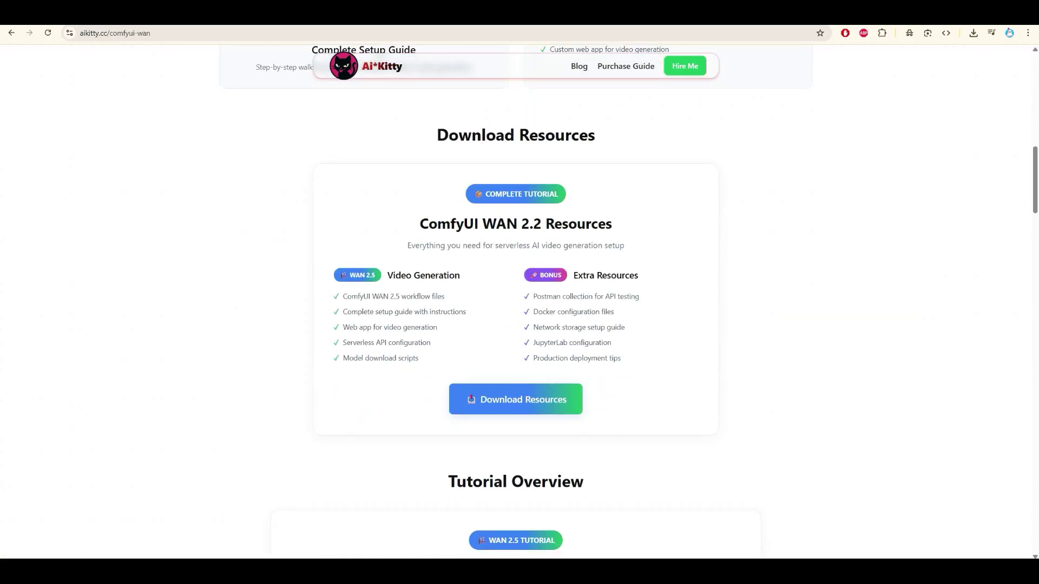
pyautogui.scroll(8, 139, 249)
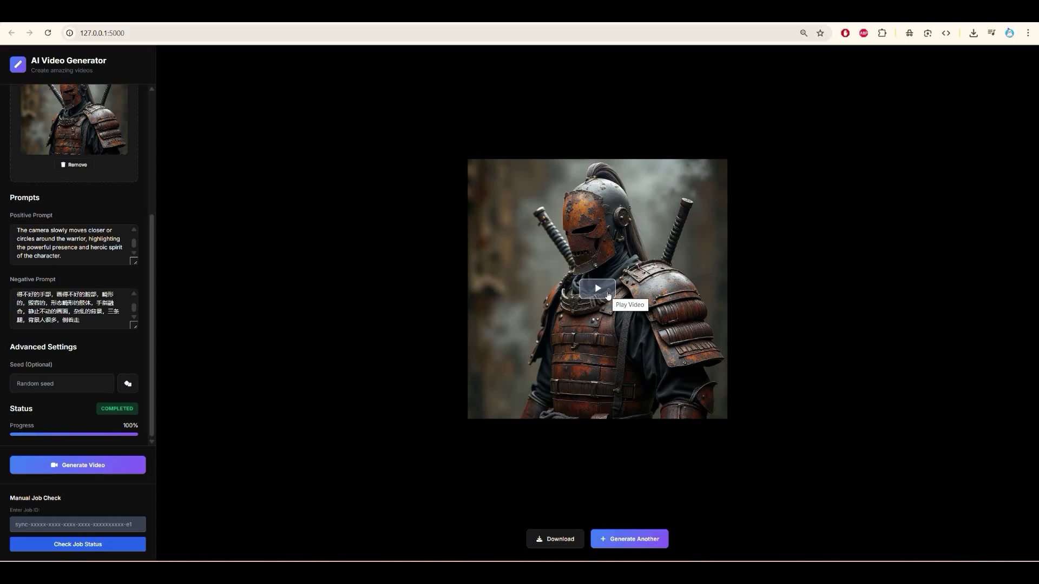
# - Play the generated samurai warrior video and watch it full screen
pyautogui.click(607, 293)
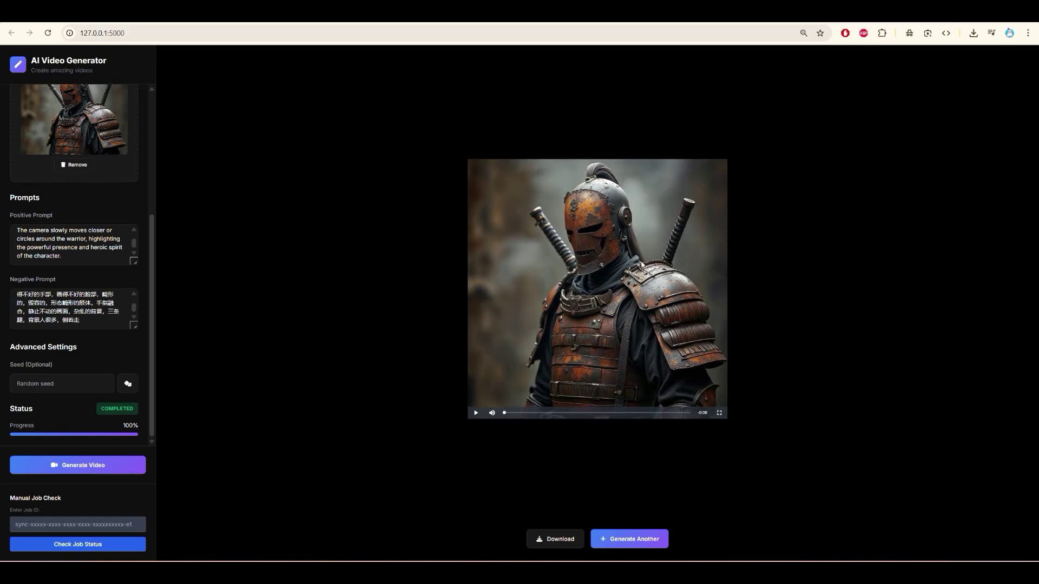
pyautogui.click(719, 413)
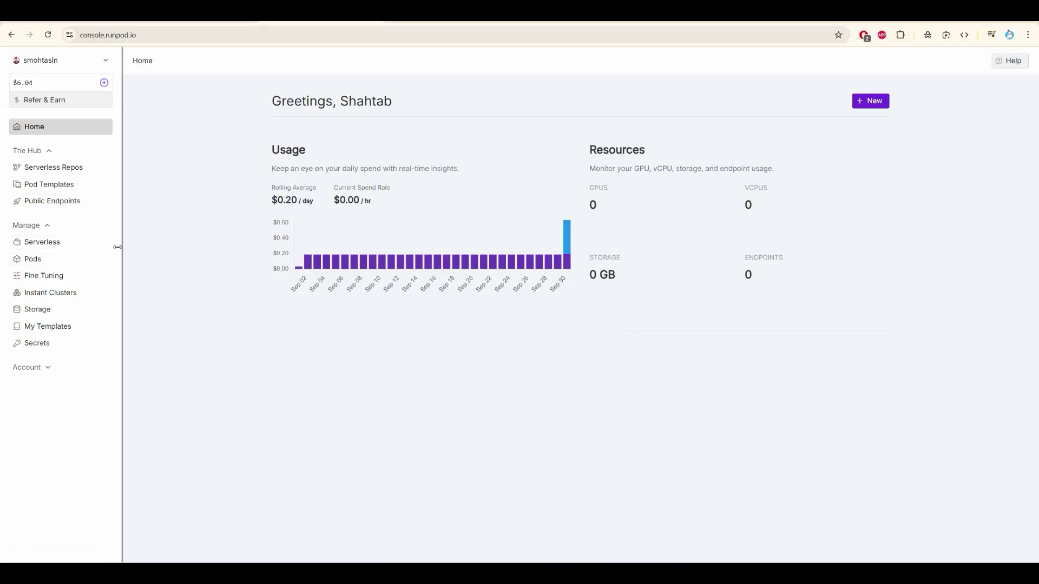
# - From Storage, create the 60 GB 'test' network volume in EU-RO-1
pyautogui.click(47, 309)
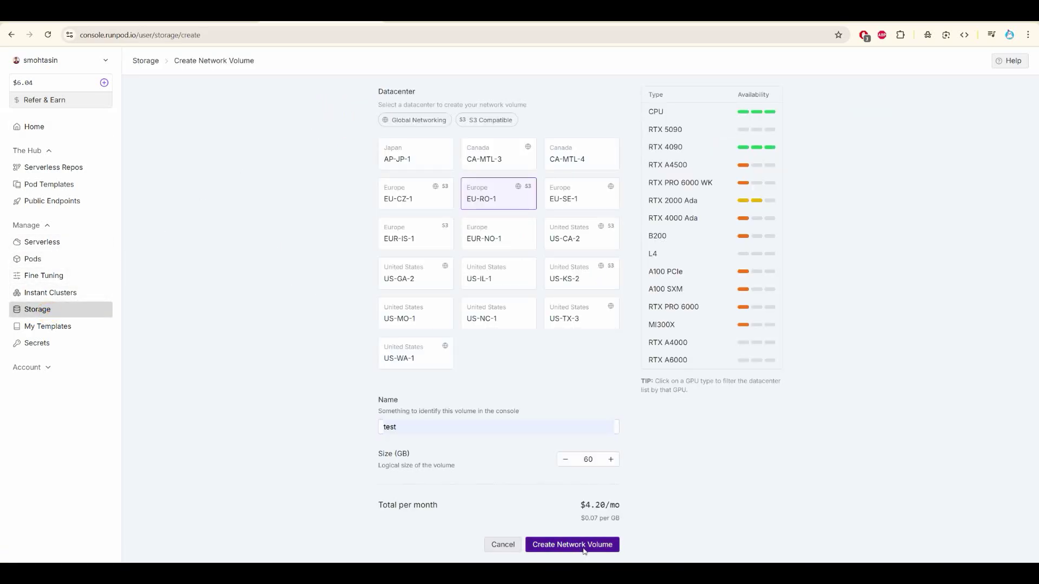
pyautogui.click(584, 547)
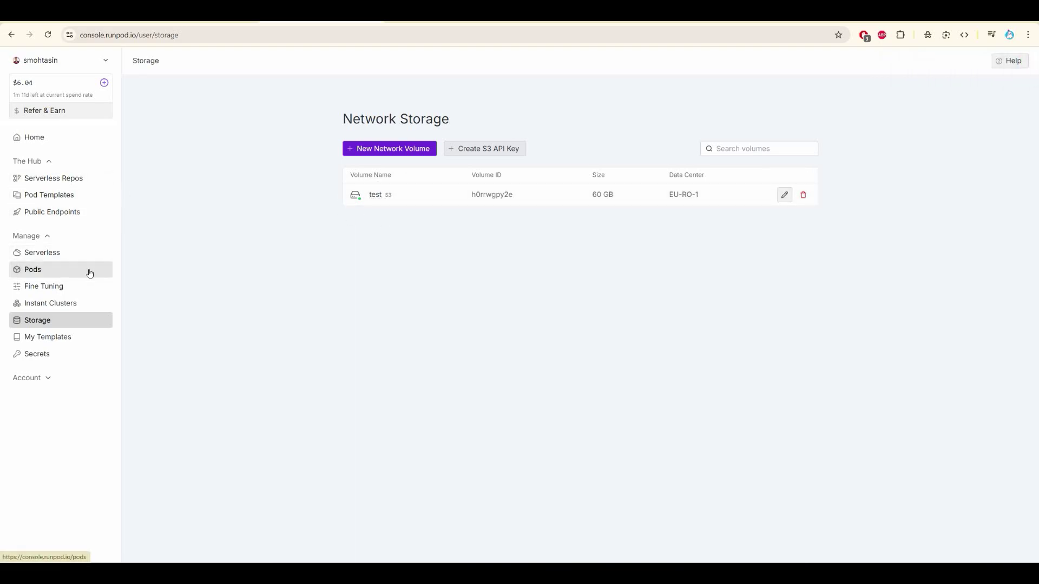
# - On the Pods page, attach the test network volume to the new pod
pyautogui.click(52, 267)
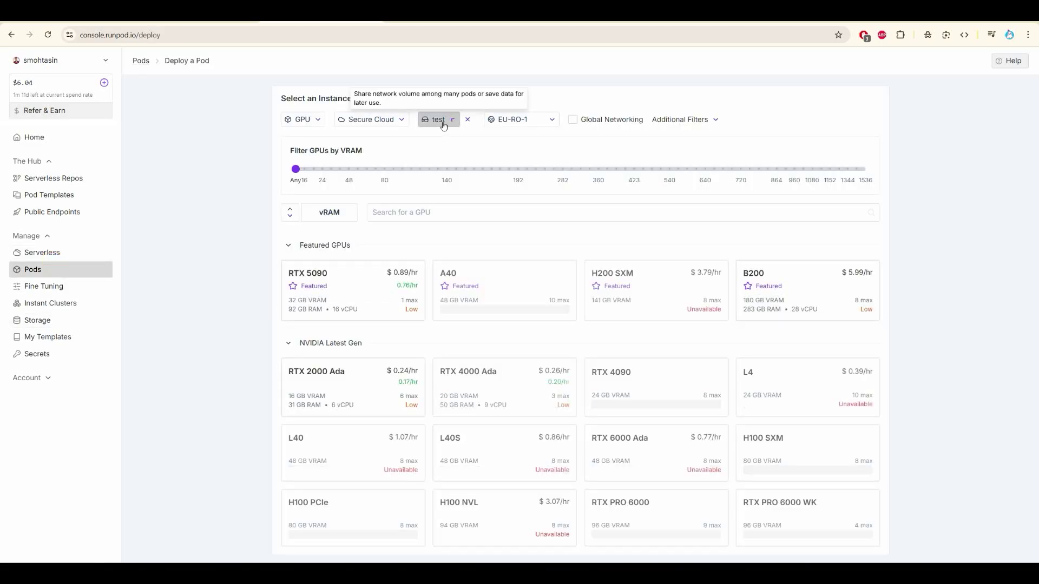
pyautogui.click(443, 126)
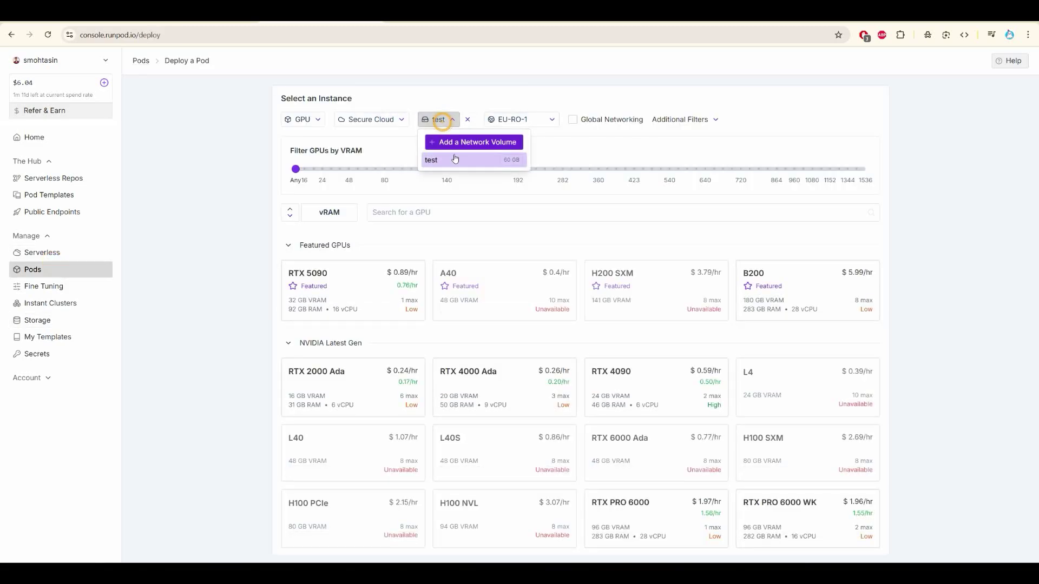
pyautogui.click(444, 158)
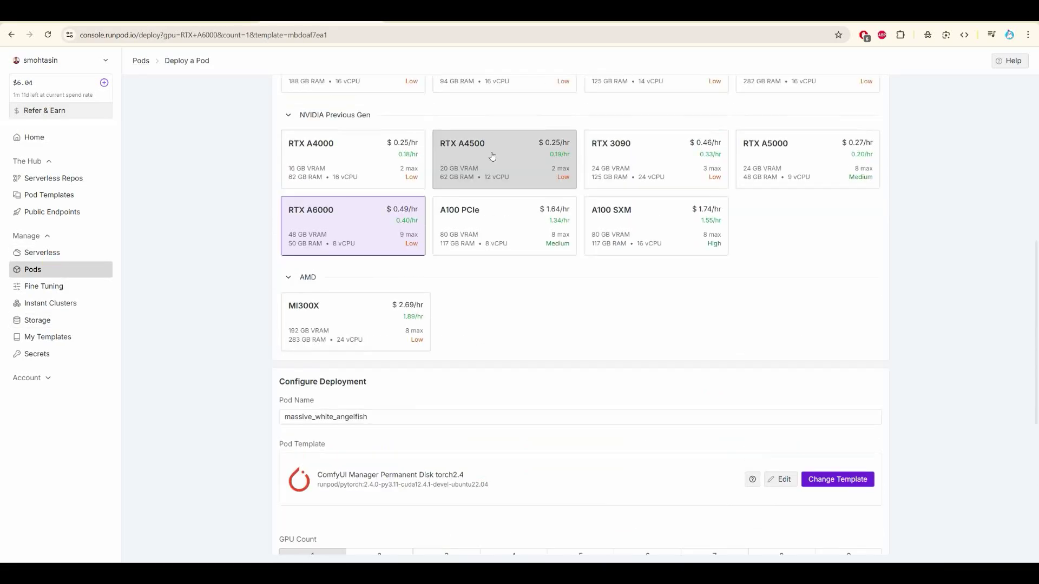
pyautogui.scroll(10, 489, 157)
pyautogui.click(464, 119)
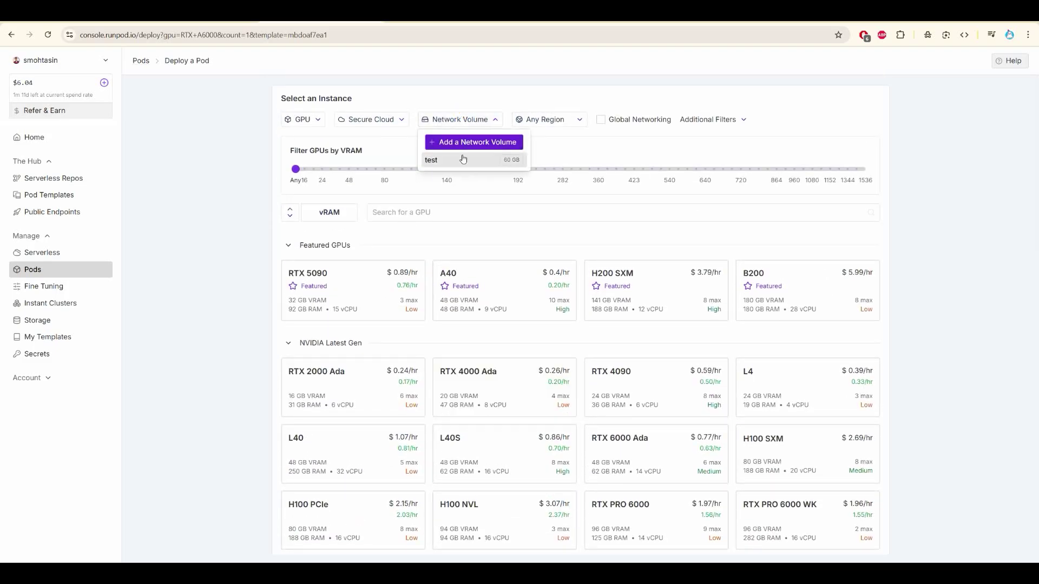
pyautogui.click(463, 158)
# - Keep RTX 4090 with the ComfyUI Manager Permanent Disk torch2.4 template and deploy on demand
pyautogui.scroll(-5, 511, 375)
pyautogui.moveTo(571, 403)
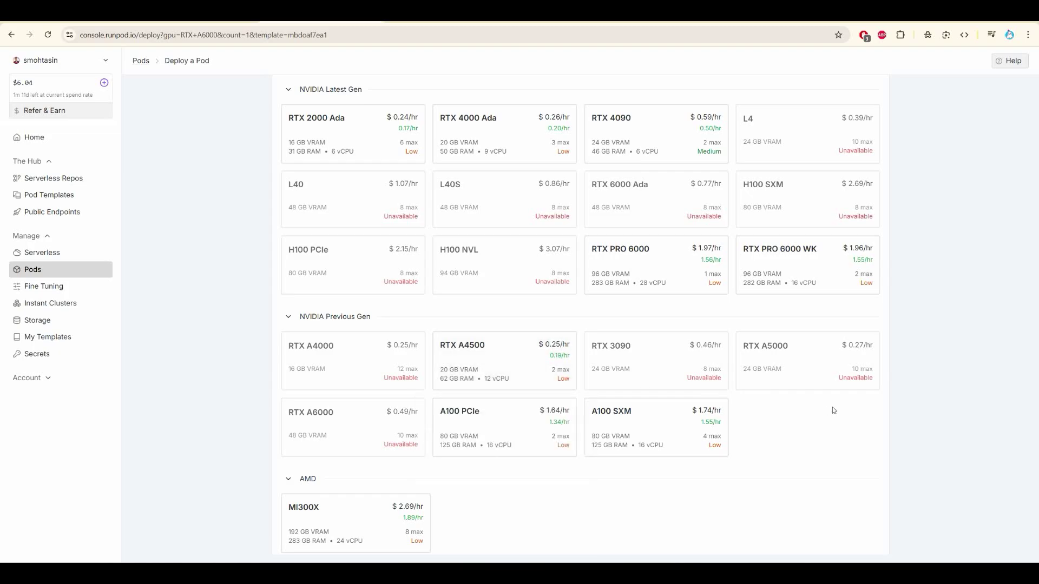
pyautogui.scroll(-1, 832, 410)
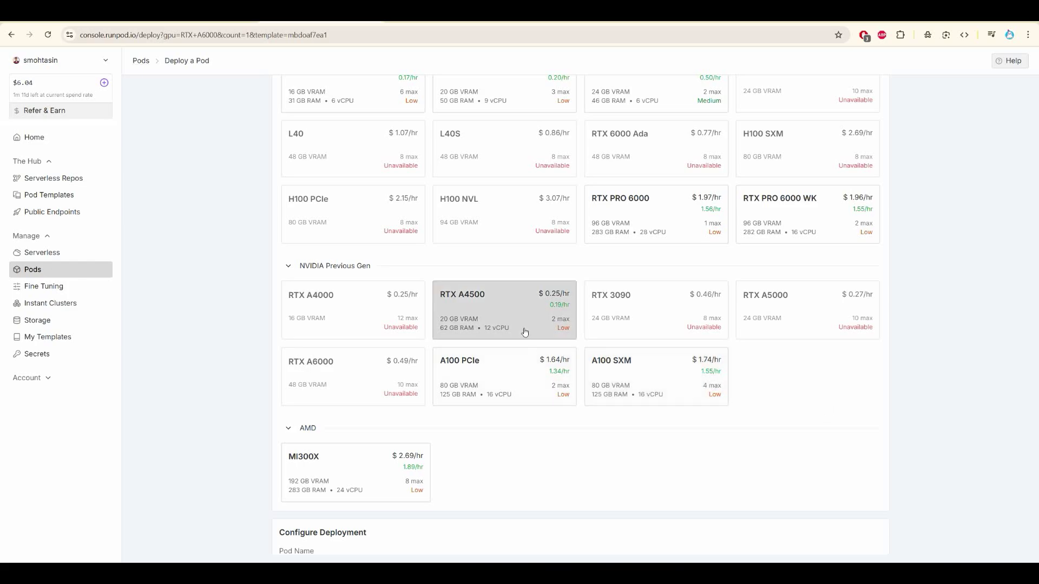
pyautogui.moveTo(521, 324)
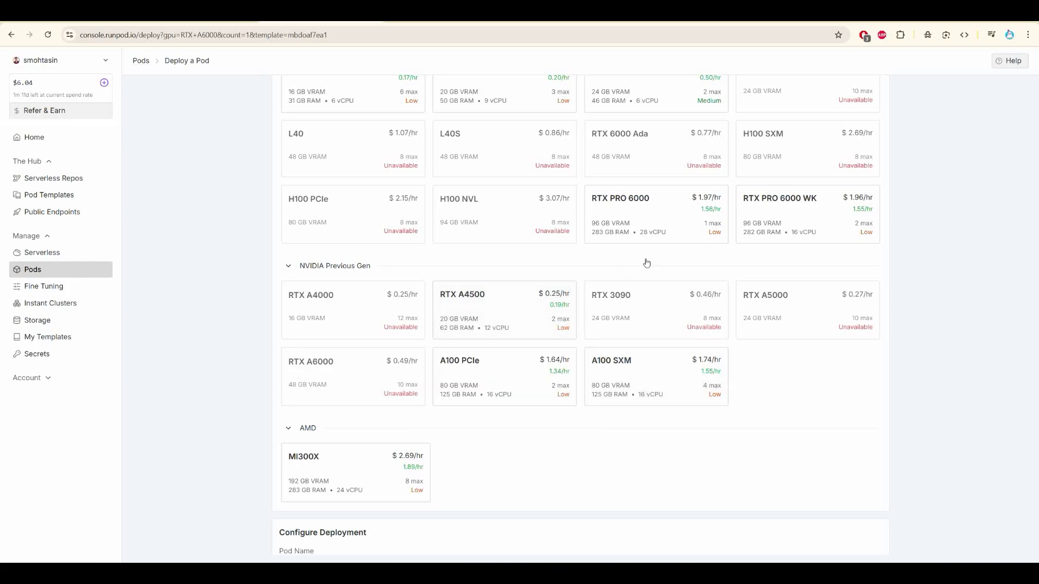
pyautogui.scroll(-6, 647, 262)
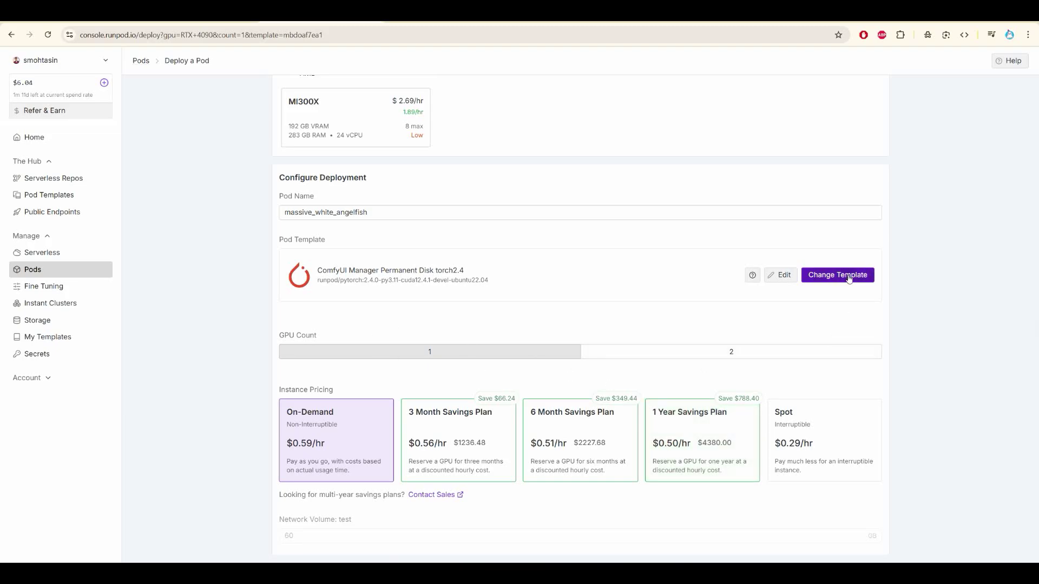
pyautogui.scroll(-3, 651, 323)
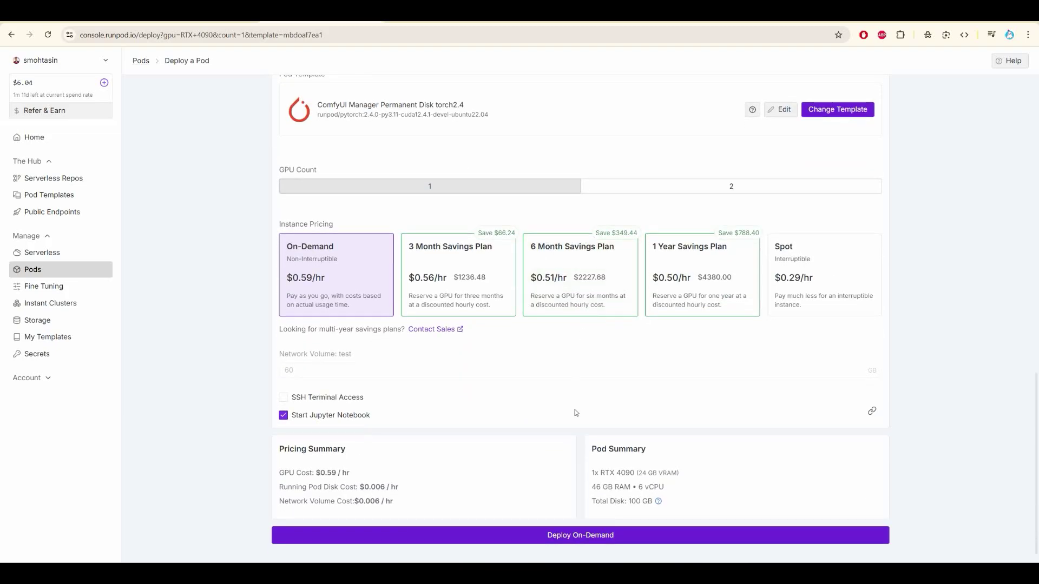
pyautogui.click(678, 535)
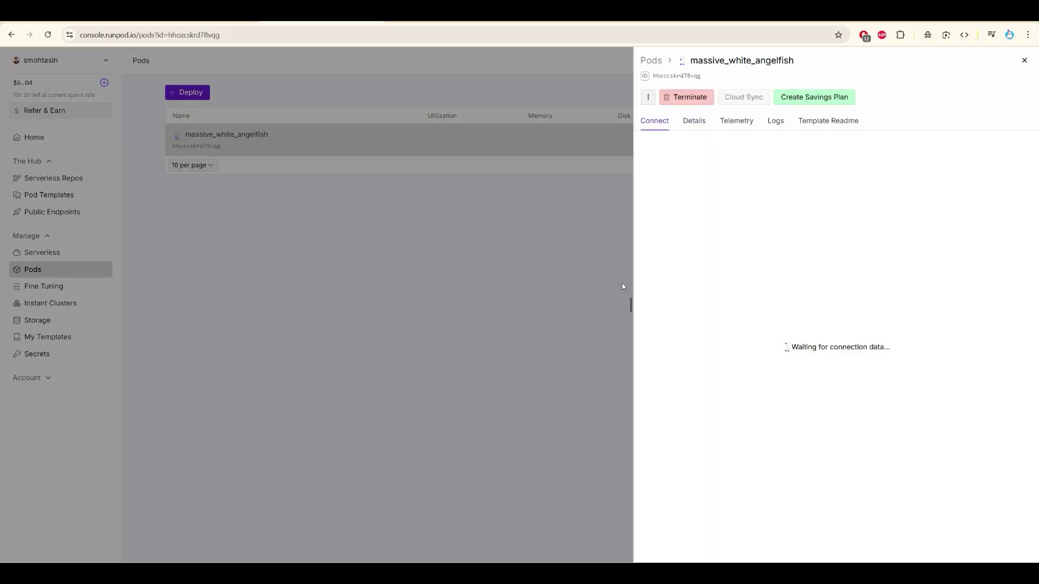
# - Check the pod logs, open JupyterLab on port 8888, and start a terminal typing ./run
pyautogui.click(775, 123)
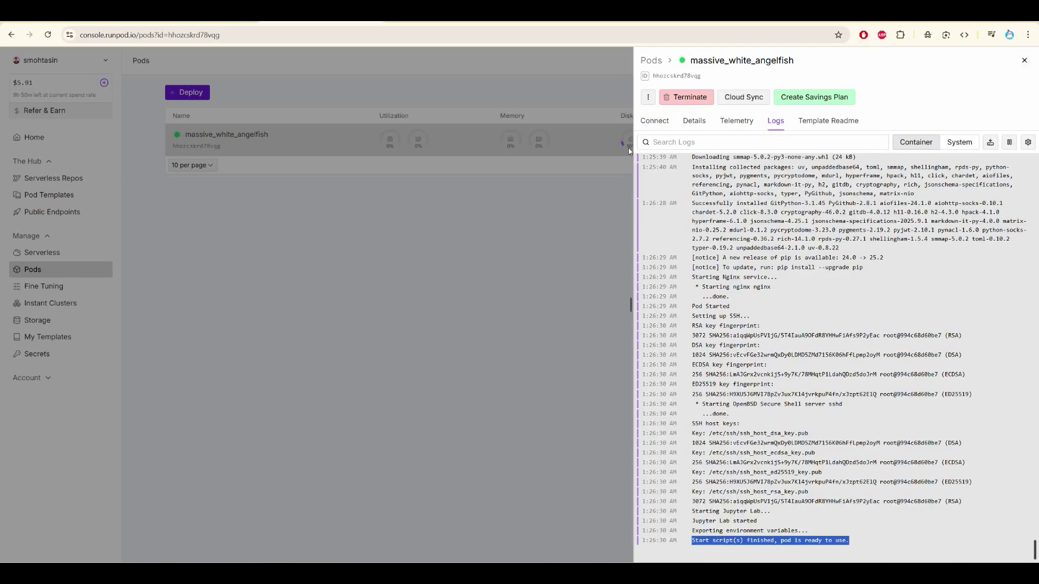
pyautogui.click(664, 127)
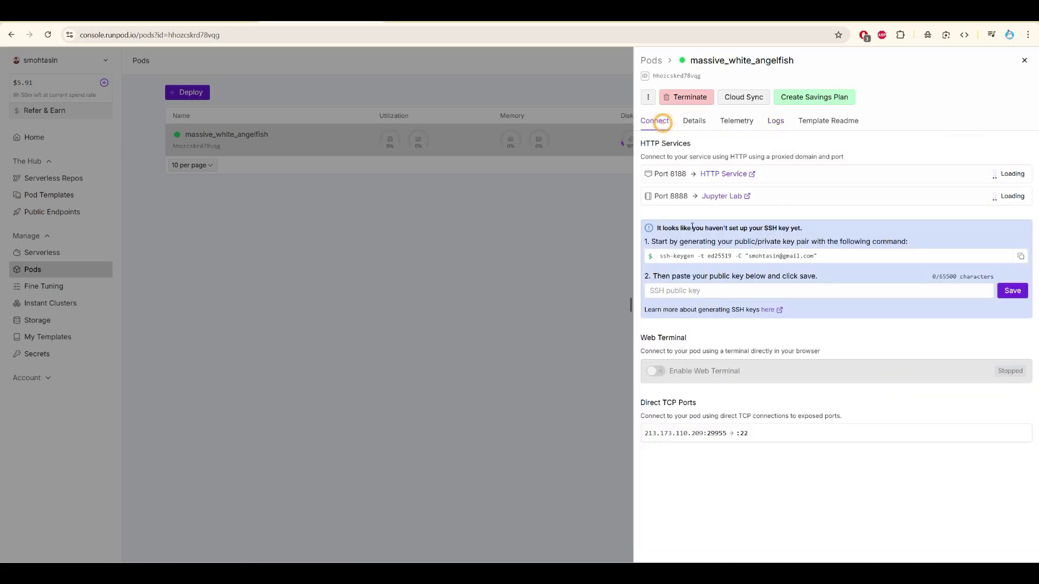
pyautogui.click(727, 197)
pyautogui.click(259, 359)
pyautogui.write('./run')
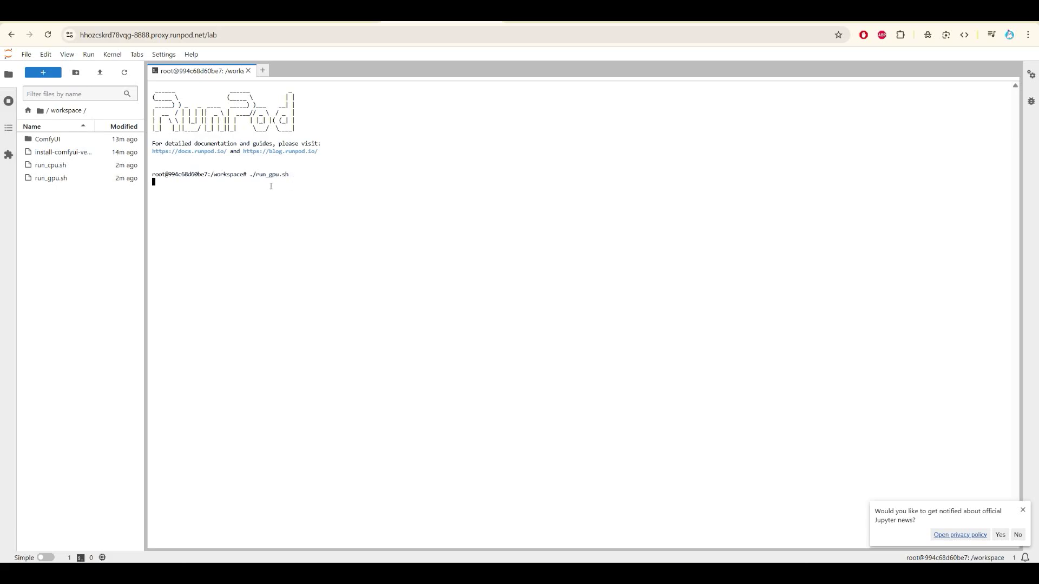
# - Complete and run ./run_gpu.sh to bring up ComfyUI on port 8188
pyautogui.write('_gpu.sh')
pyautogui.press('Return')
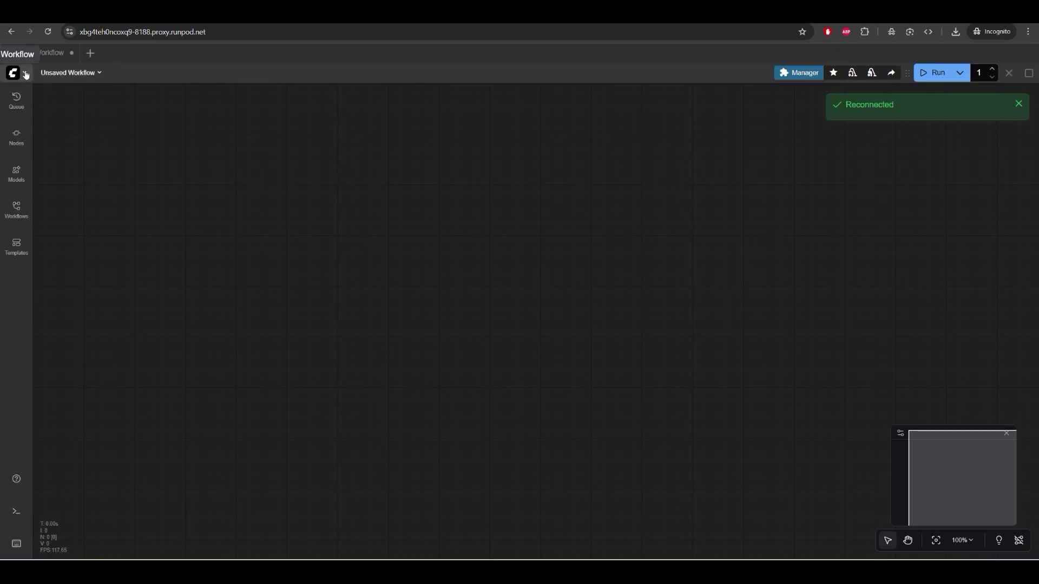
# - Load the Video template 'Wan 2.2 14B Image to Video' and review its Missing Models list
pyautogui.click(25, 79)
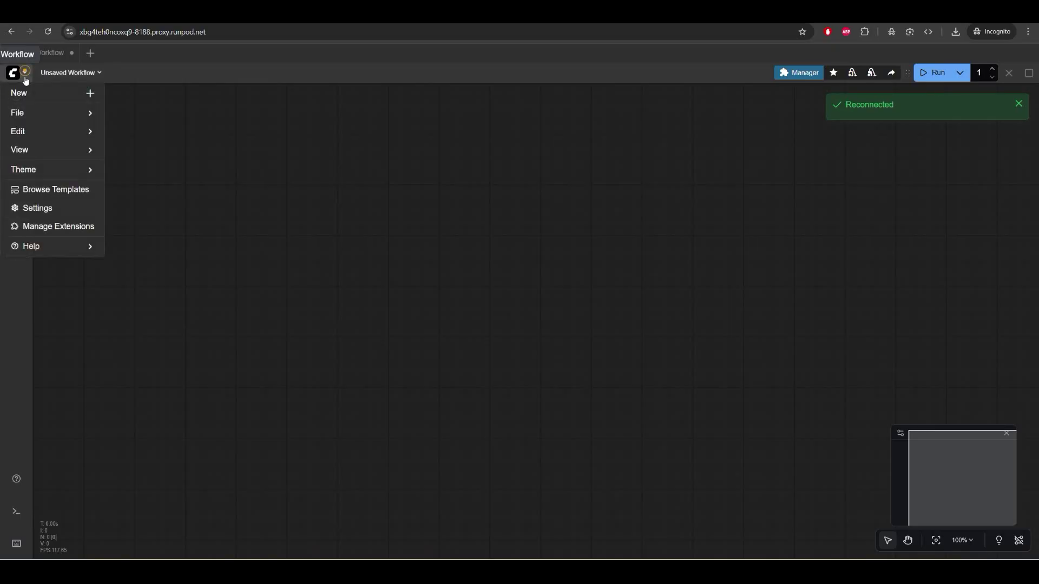
pyautogui.click(53, 188)
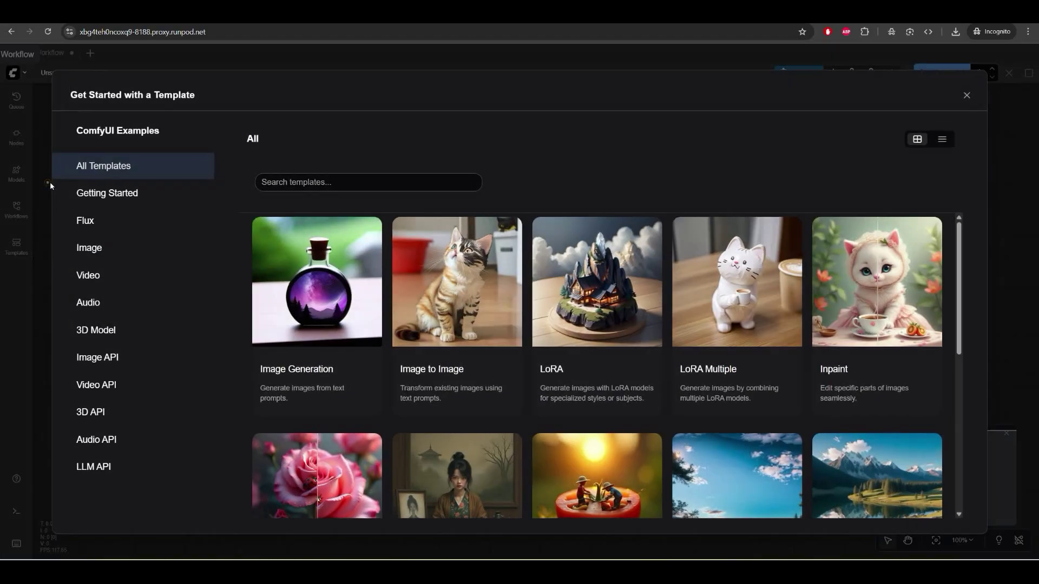
pyautogui.click(95, 274)
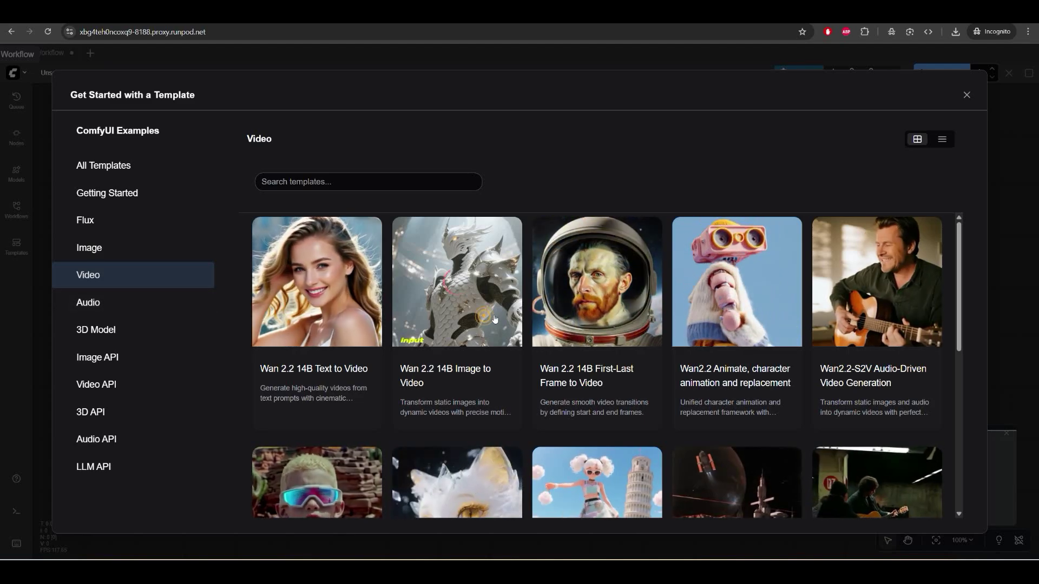
pyautogui.click(498, 319)
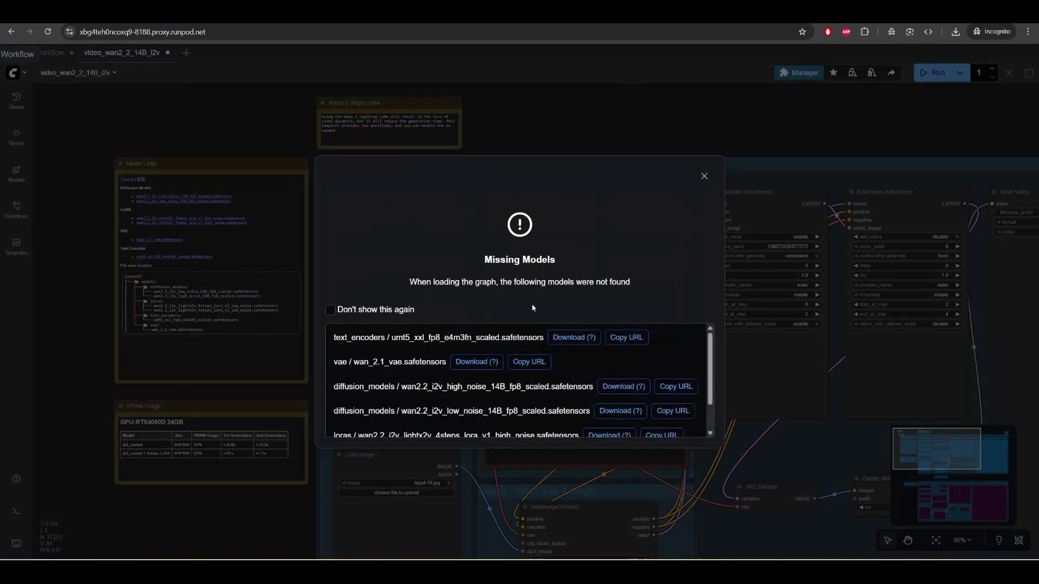
pyautogui.scroll(-1, 609, 364)
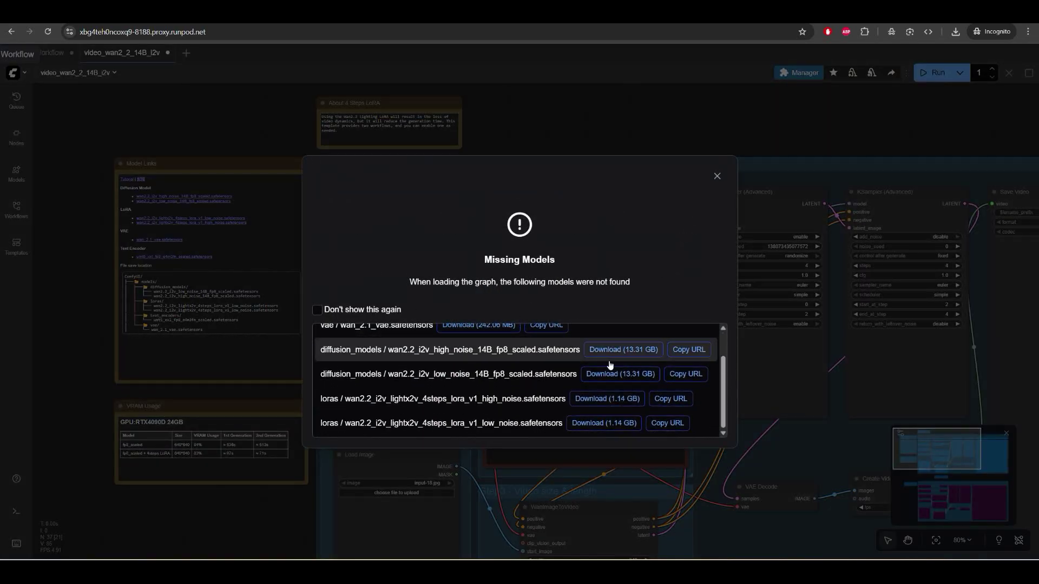
pyautogui.scroll(1, 602, 372)
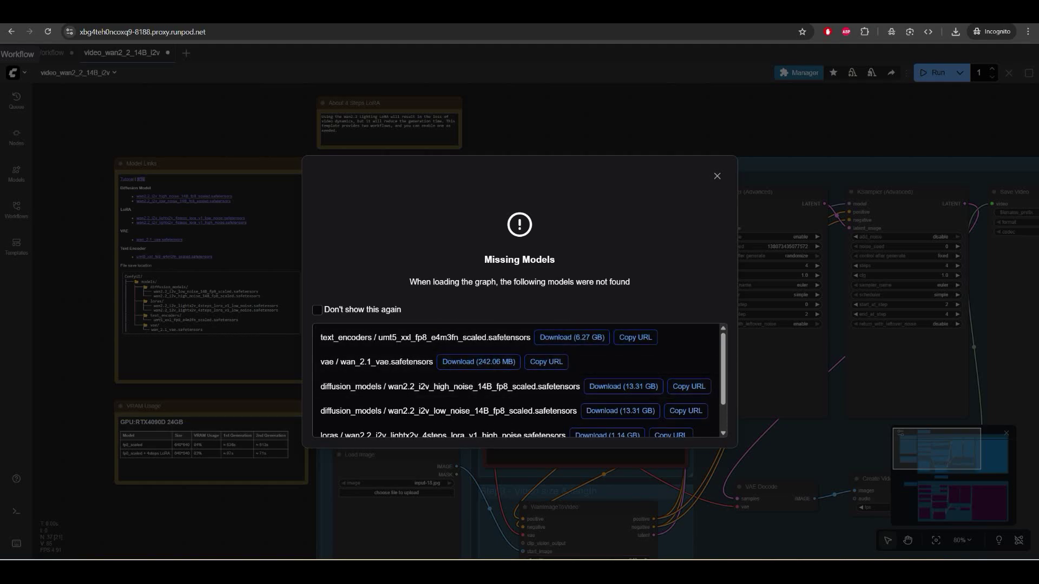
# - In JupyterLab, run the text encoder download from a terminal in ComfyUI/models/text_encoders
pyautogui.hotkey('ctrl', 'Tab')
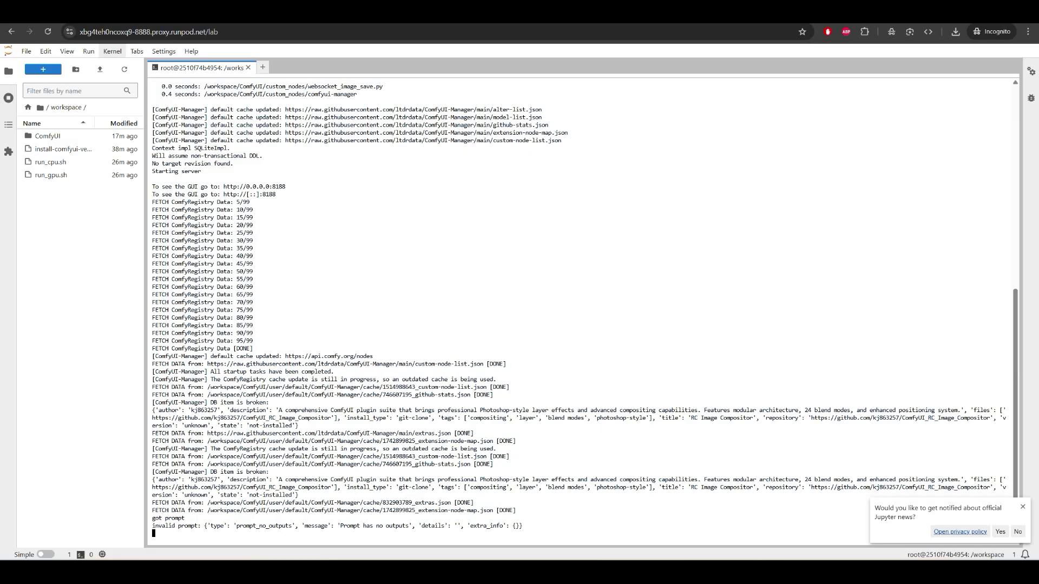
pyautogui.click(48, 139)
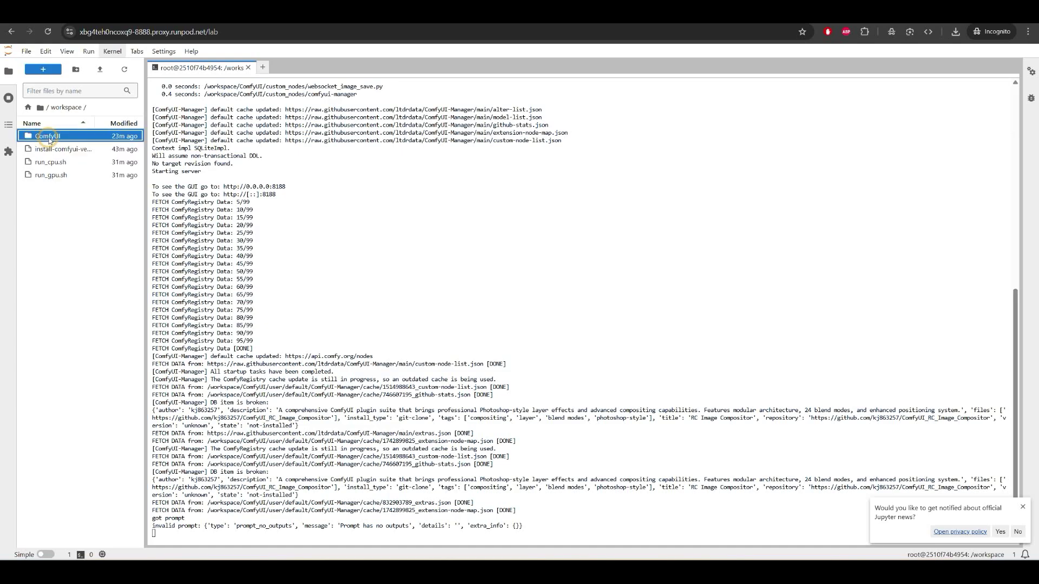
pyautogui.doubleClick(48, 137)
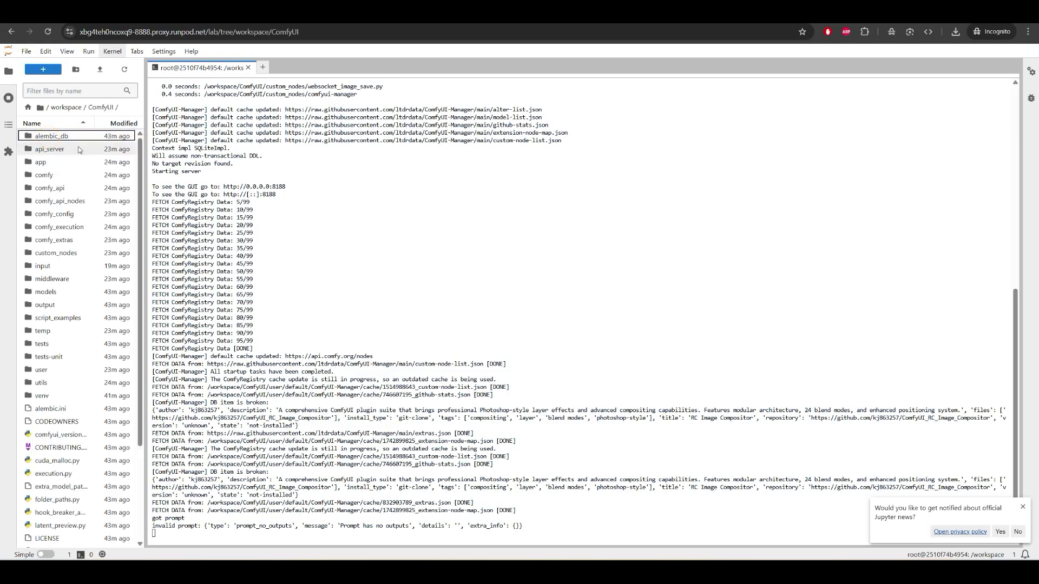
pyautogui.doubleClick(81, 292)
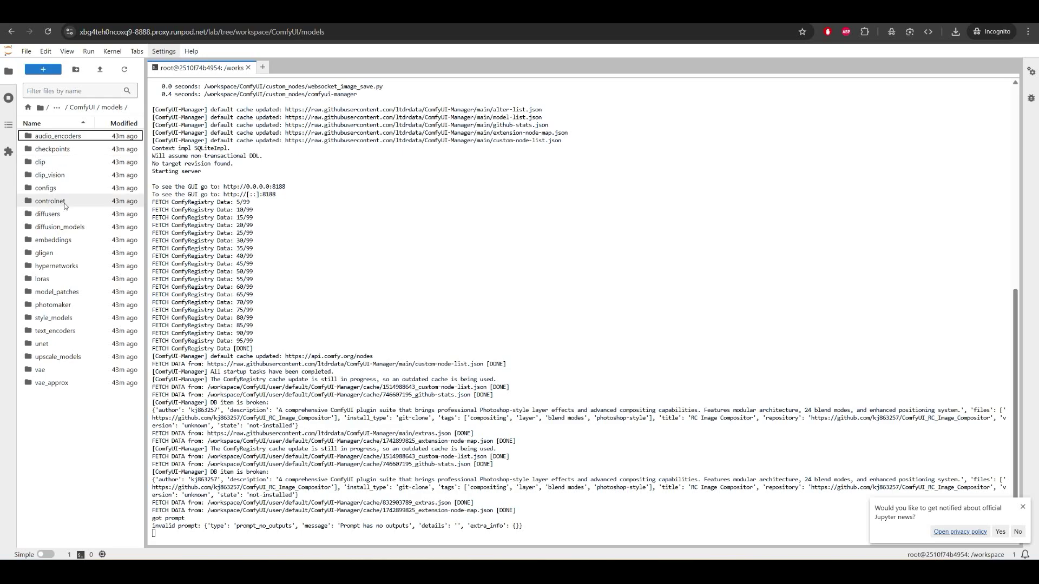
pyautogui.doubleClick(55, 331)
pyautogui.click(263, 67)
pyautogui.click(255, 348)
pyautogui.click(371, 169)
pyautogui.write('curl -L -o umt5_xxl_fp8_e4m3fn_scaled.safetensors \\   "https://huggingface.co/Comfy-Org/Wan_2.1_ComfyUI_repackaged/resolve/main/split_files/text_encoders/umt5_xxl_fp8_e4m3fn_scaled.safetensors"')
pyautogui.press('Return')
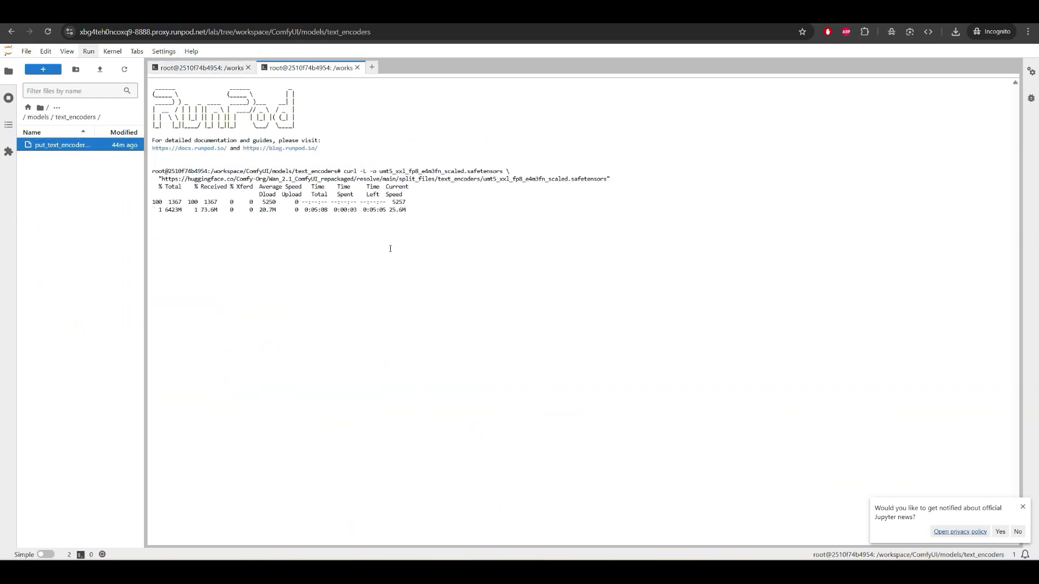
# - Download the VAE model from a new terminal in the models/vae folder
pyautogui.click(37, 117)
pyautogui.doubleClick(59, 225)
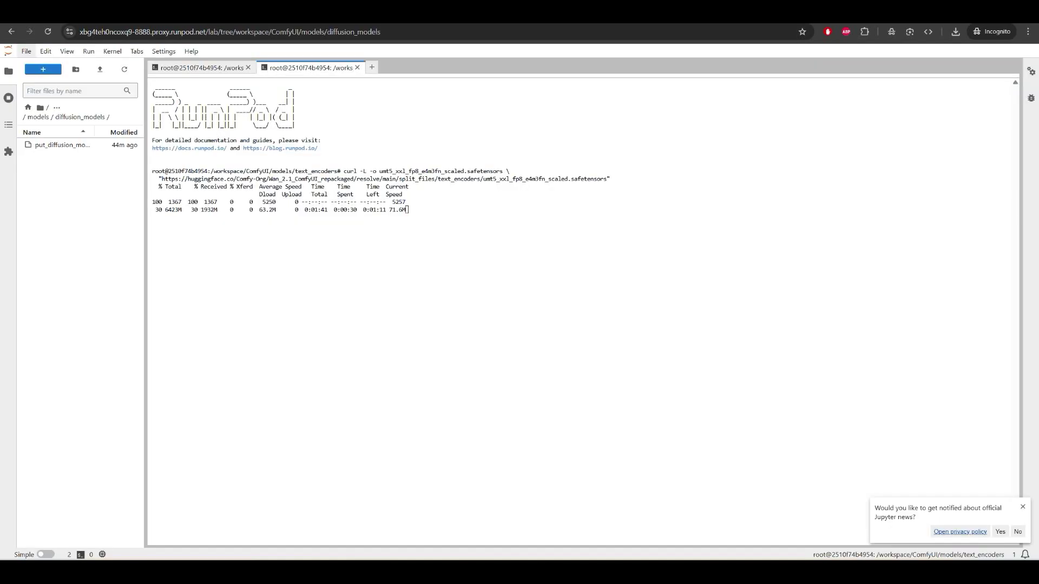
pyautogui.click(39, 111)
pyautogui.doubleClick(54, 369)
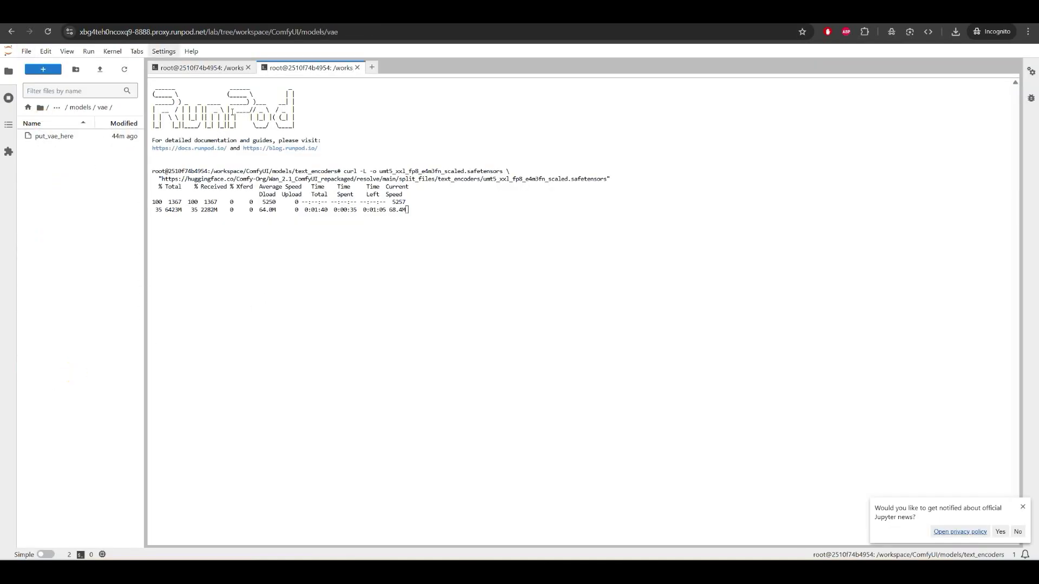
pyautogui.click(371, 67)
pyautogui.click(260, 352)
pyautogui.write('curl -L -o wan_2.1_vae.safetensors \\   "https://huggingface.co/Comfy-Org/Wan_2.2_ComfyUI_Repackaged/resolve/main/split_files/vae/wan_2.1_vae.safetensors"')
pyautogui.press('Return')
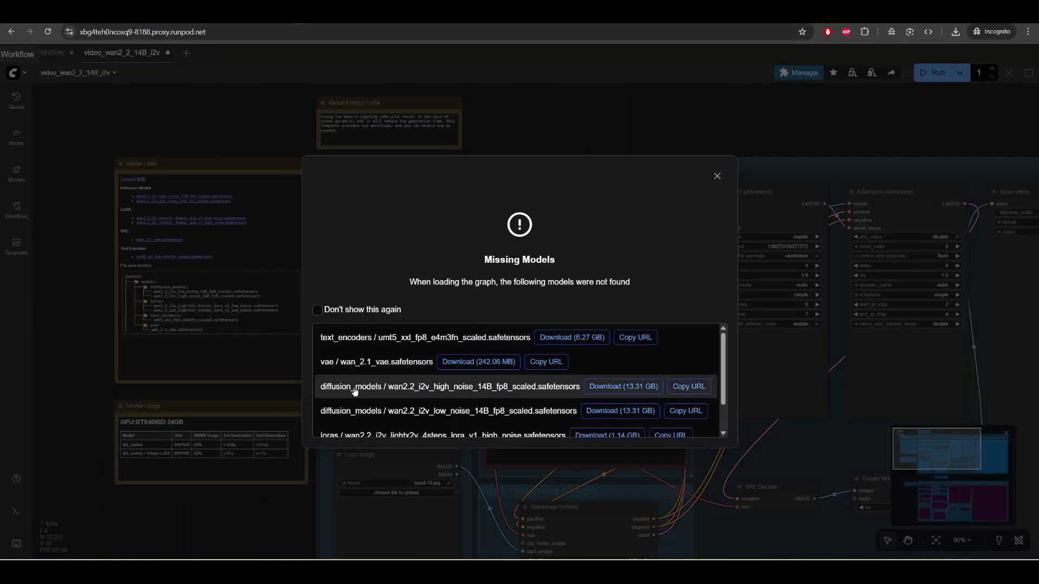
# - Download the high-noise diffusion model from a terminal in models/diffusion_models
pyautogui.scroll(-1, 516, 379)
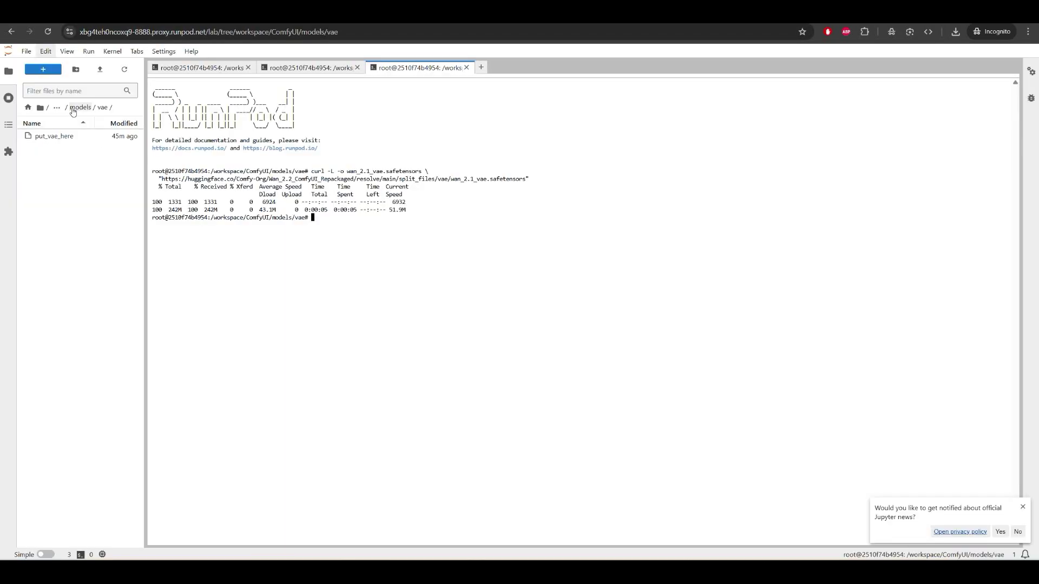
pyautogui.click(73, 108)
pyautogui.doubleClick(59, 228)
pyautogui.click(481, 68)
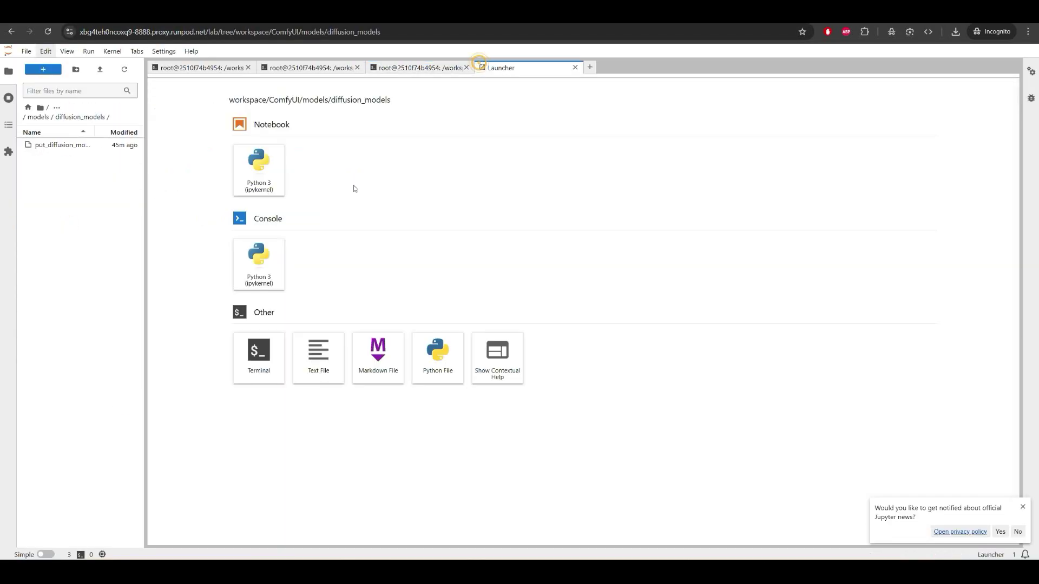
pyautogui.click(259, 354)
pyautogui.write('curl -L -o wan2.2_i2v_high_noise_14B_fp8_scaled.safetensors \\   "https://huggingface.co/Comfy-Org/Wan_2.2_ComfyUI_Repackaged/resolve/main/split_files/diffusion_models/wan2.2_i2v_high_noise_14B_fp8_scaled.safetensors"')
pyautogui.press('Return')
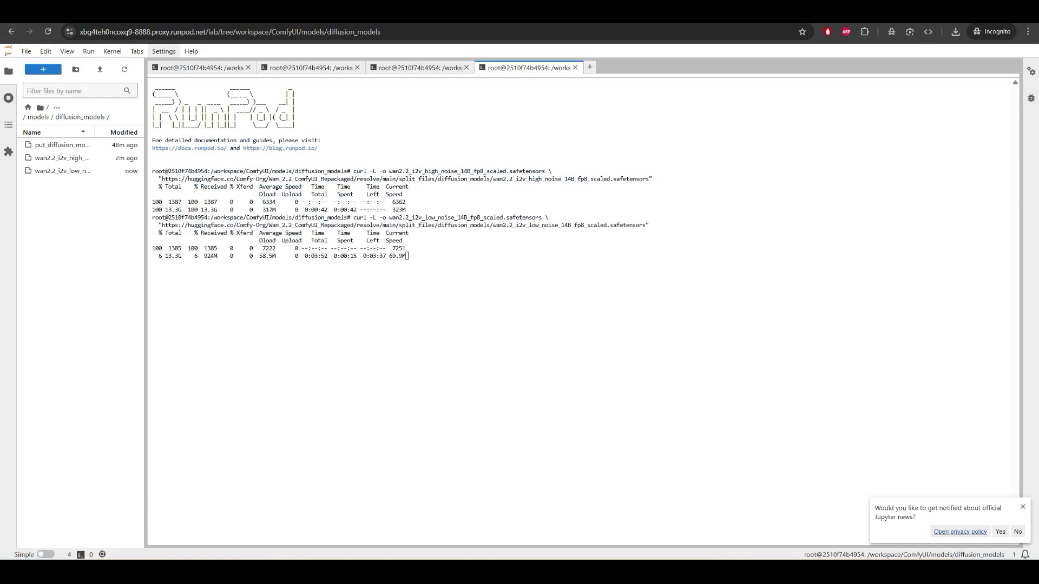
# - Confirm a download finished, then reload ComfyUI so it detects the new models
pyautogui.click(308, 67)
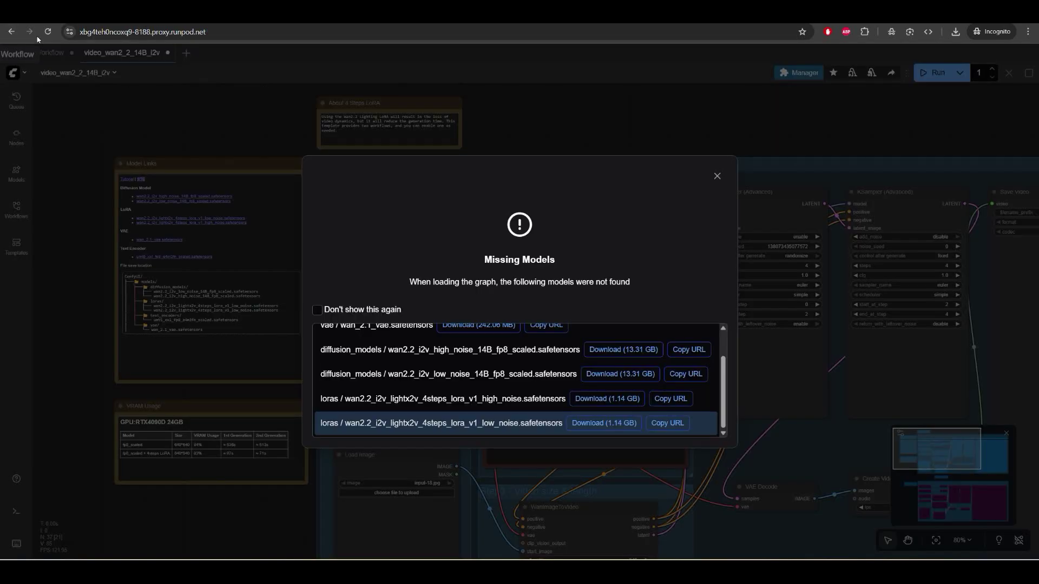
pyautogui.click(48, 31)
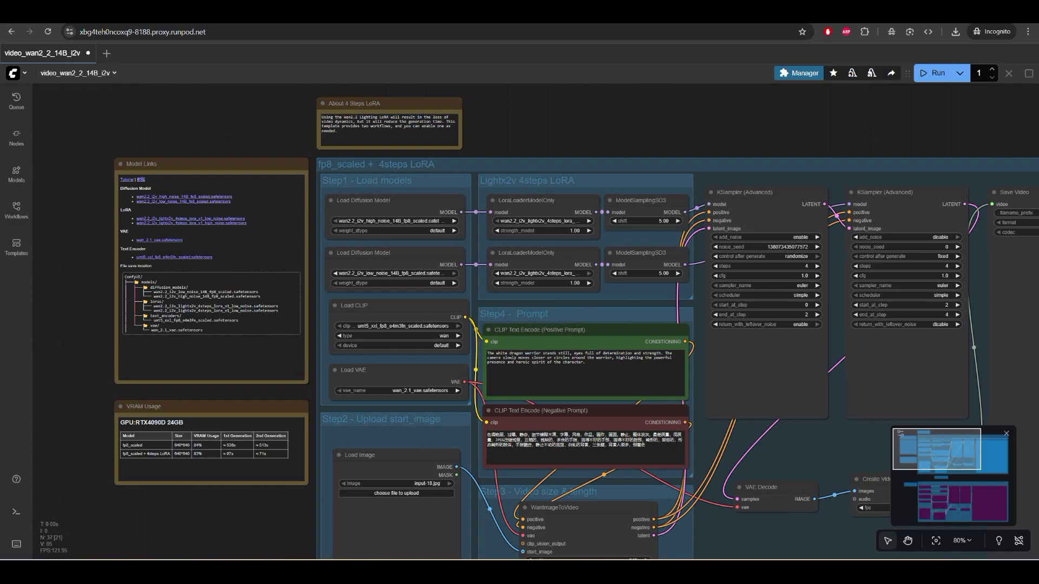
pyautogui.moveTo(495, 353); pyautogui.dragTo(521, 353)
pyautogui.moveTo(351, 445); pyautogui.dragTo(335, 392)
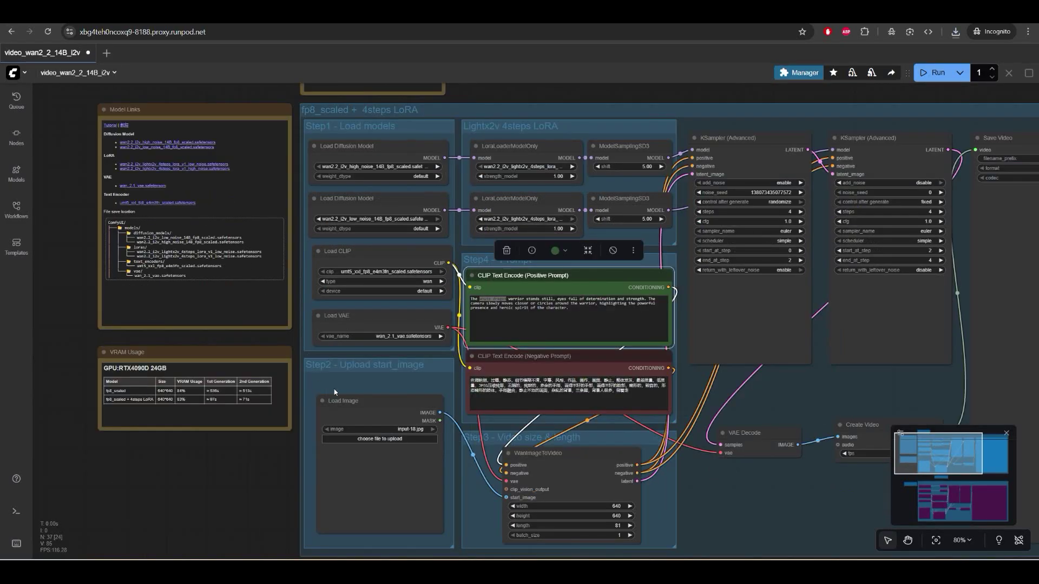
# - Upload the warrior image from Downloads into Load Image, run the workflow, and watch the queue
pyautogui.click(377, 439)
pyautogui.click(99, 227)
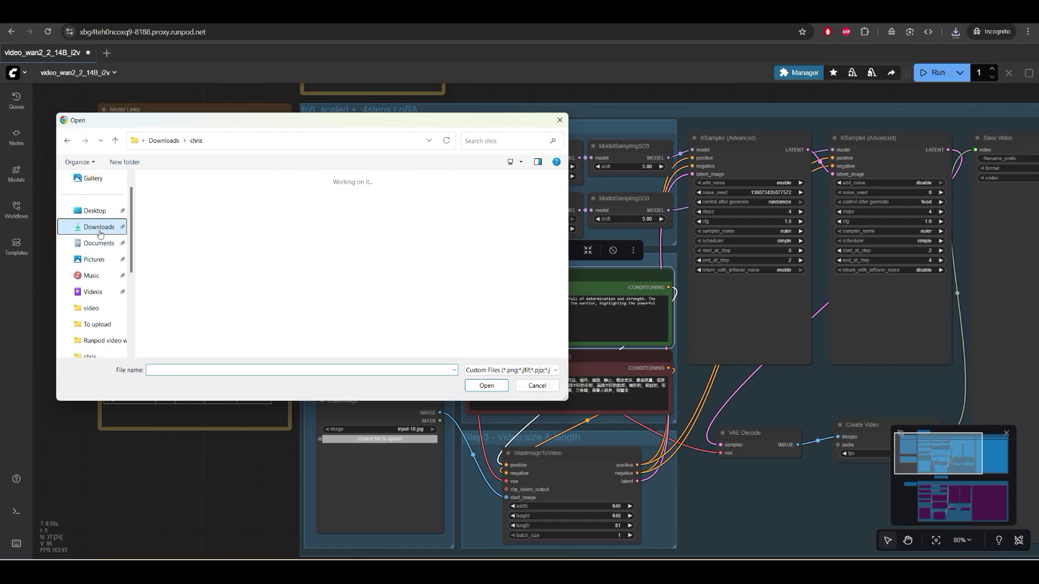
pyautogui.doubleClick(162, 222)
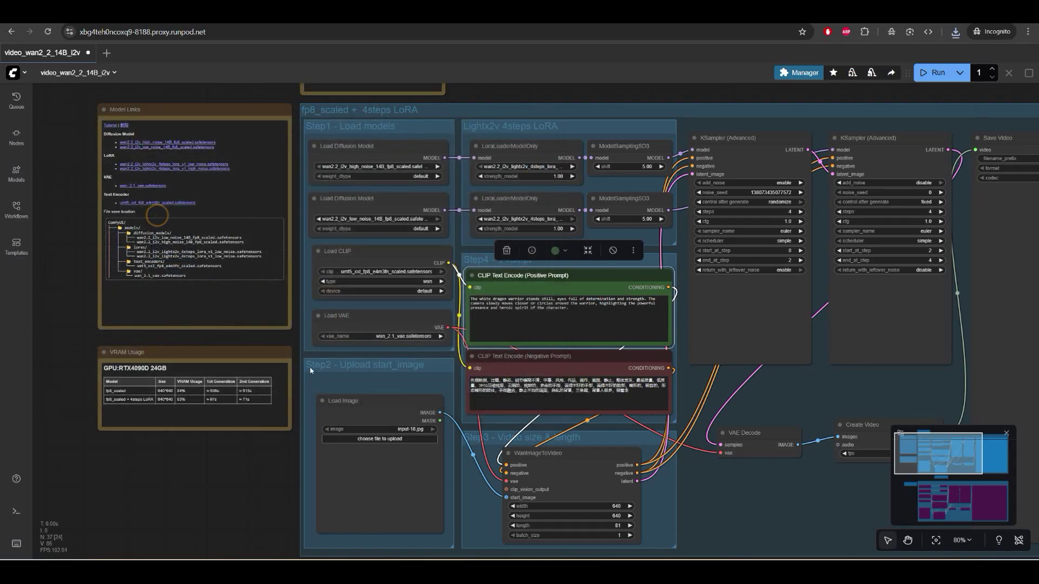
pyautogui.hotkey('ctrl', 'v')
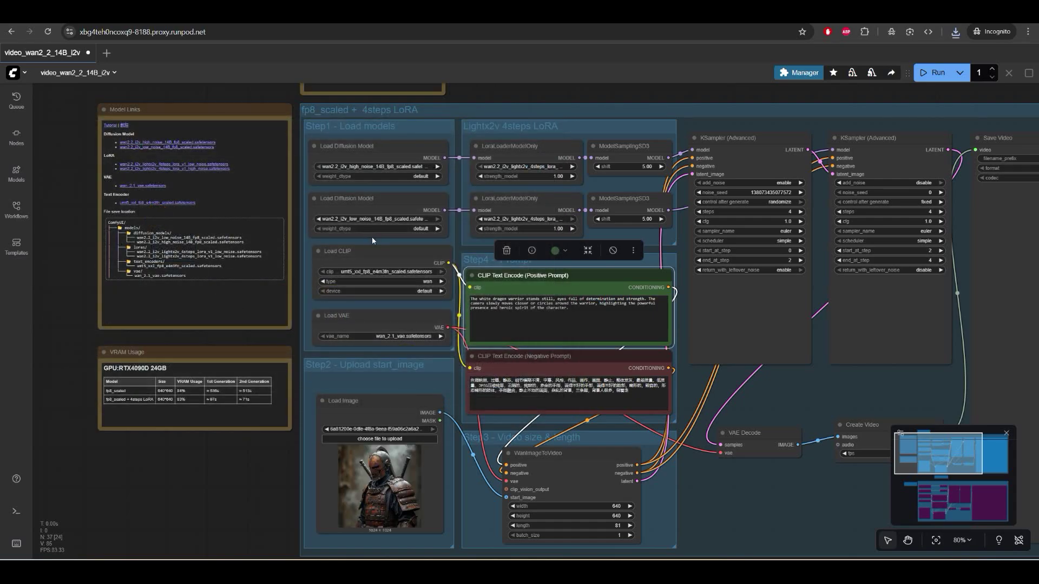
pyautogui.click(933, 72)
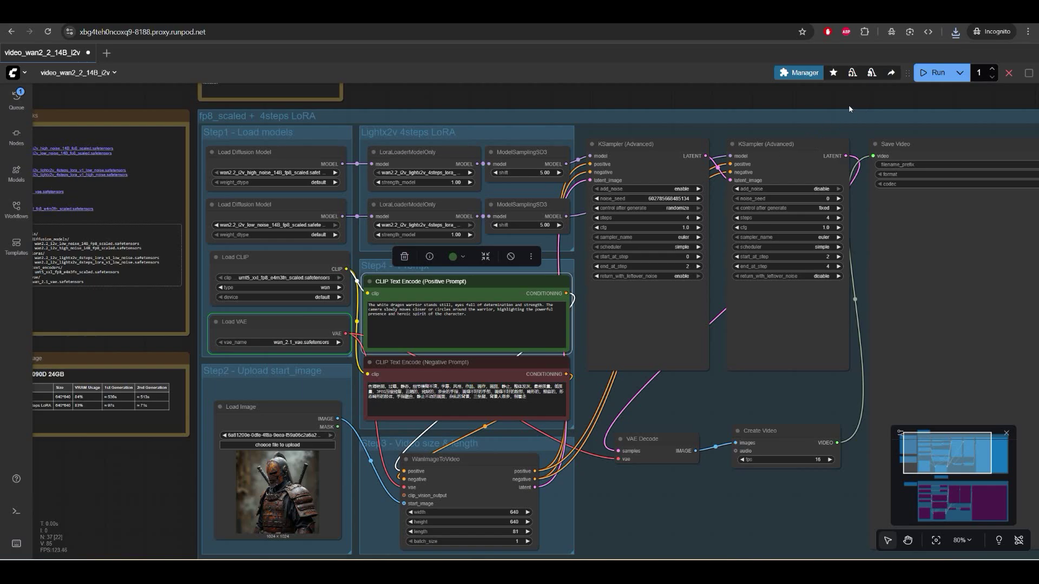
pyautogui.click(16, 97)
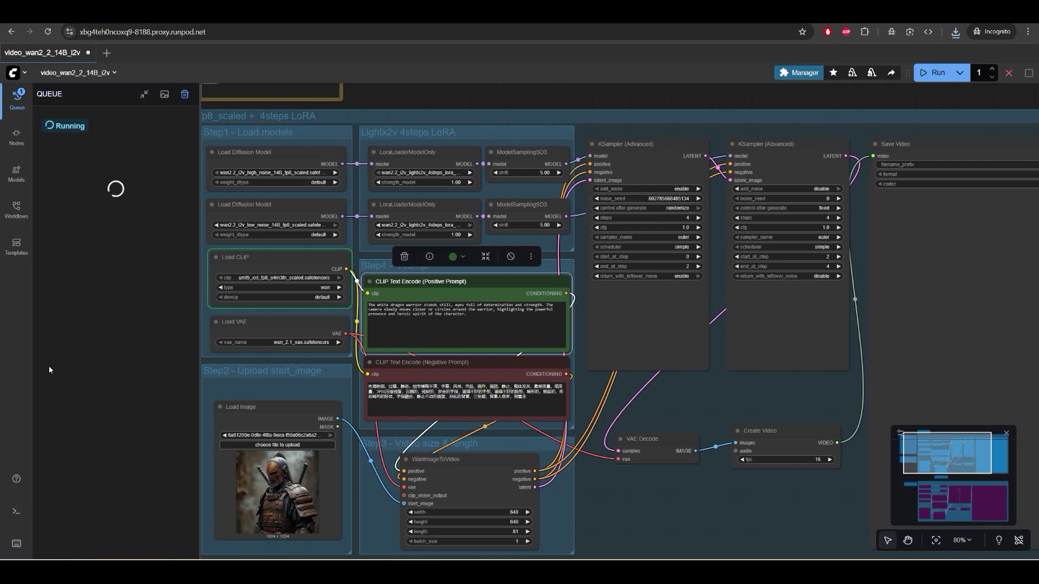
# - Play the generated video, then delete the purple Step1 group and its first nodes
pyautogui.click(16, 511)
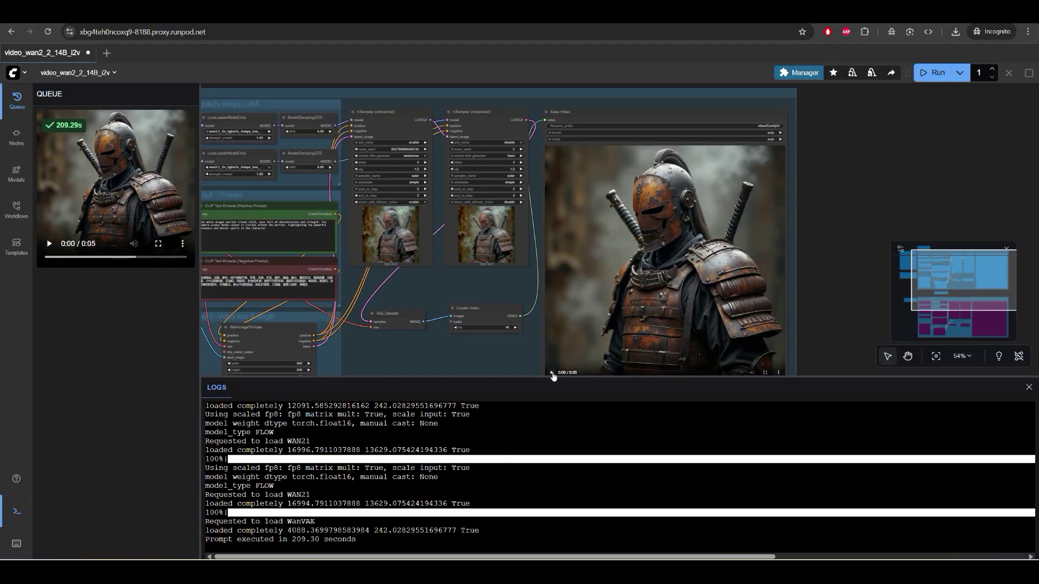
pyautogui.click(552, 373)
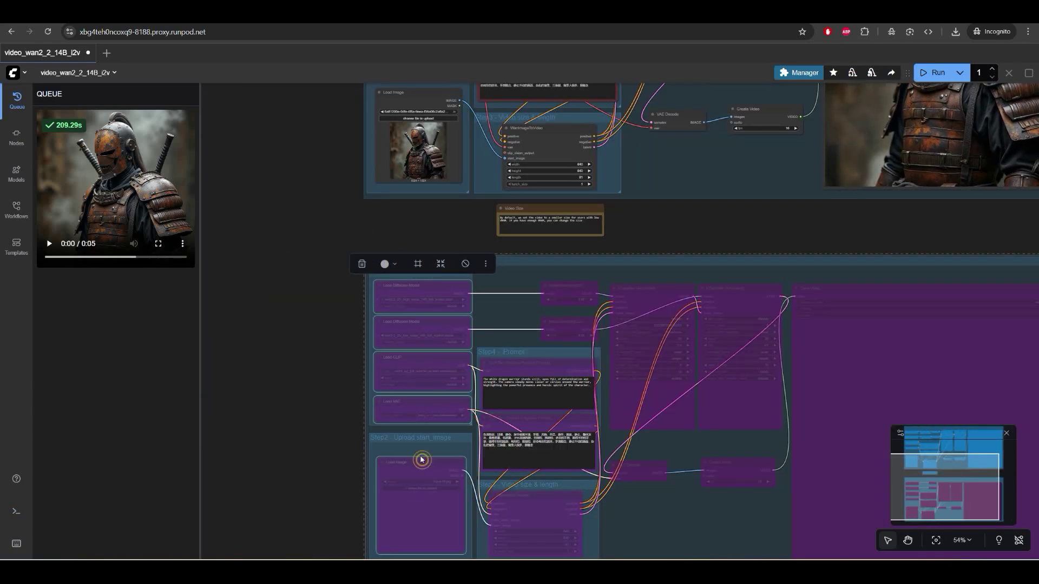
pyautogui.click(536, 428)
pyautogui.press('Delete')
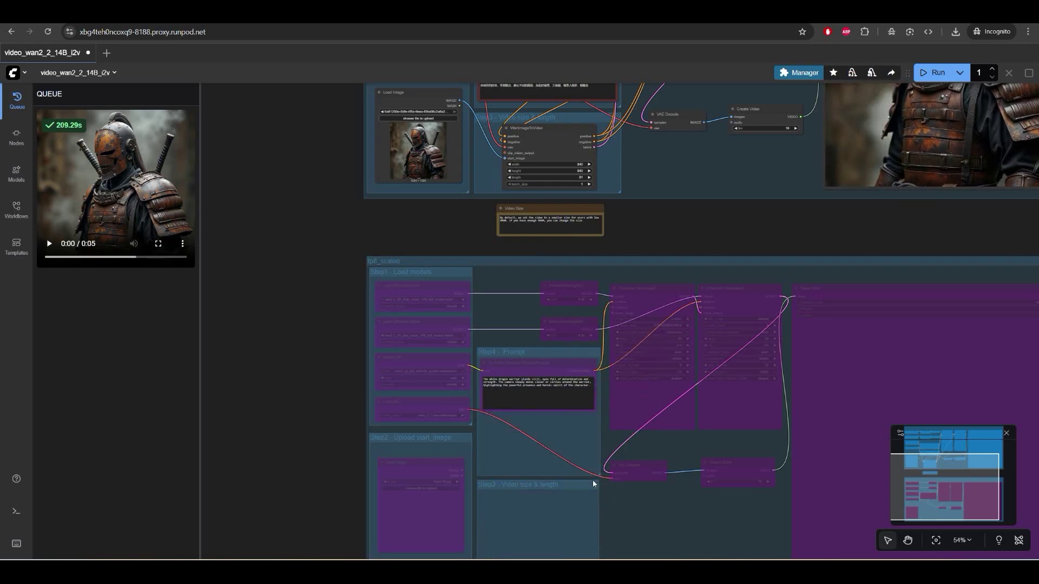
pyautogui.scroll(1, 429, 283)
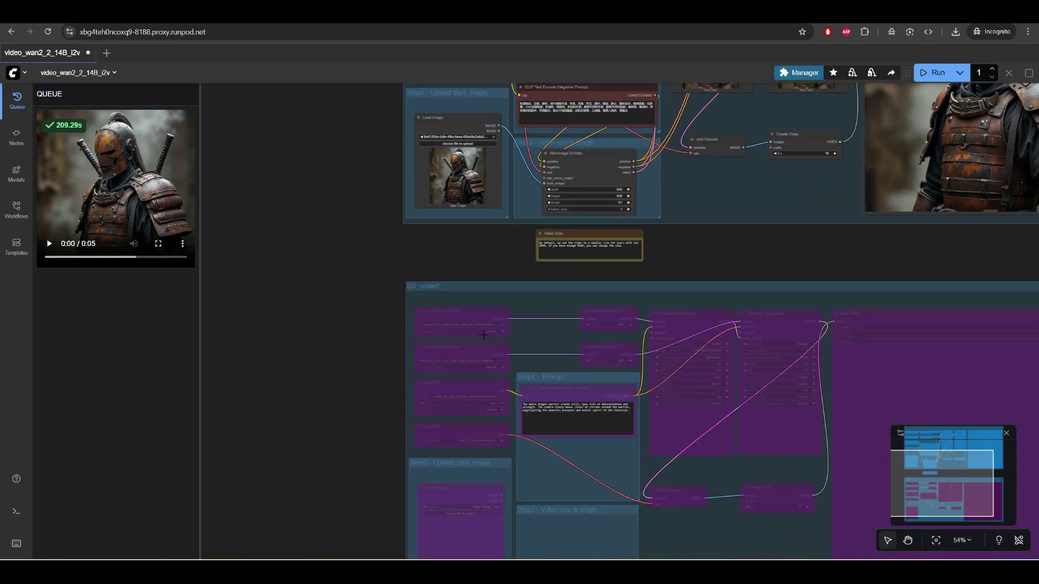
pyautogui.click(441, 297)
pyautogui.click(483, 290)
pyautogui.scroll(-3, 483, 291)
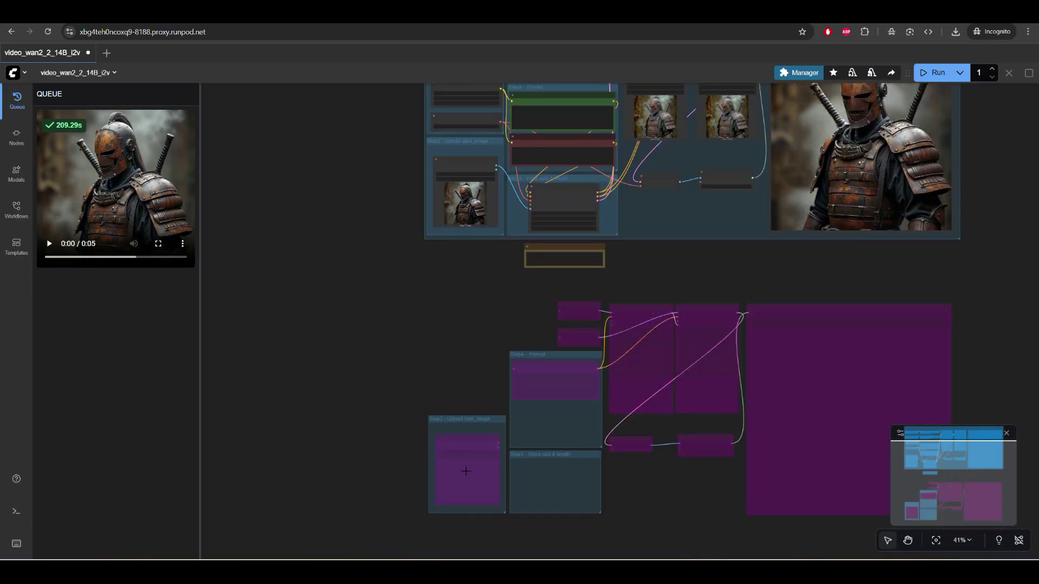
pyautogui.click(471, 454)
pyautogui.click(496, 426)
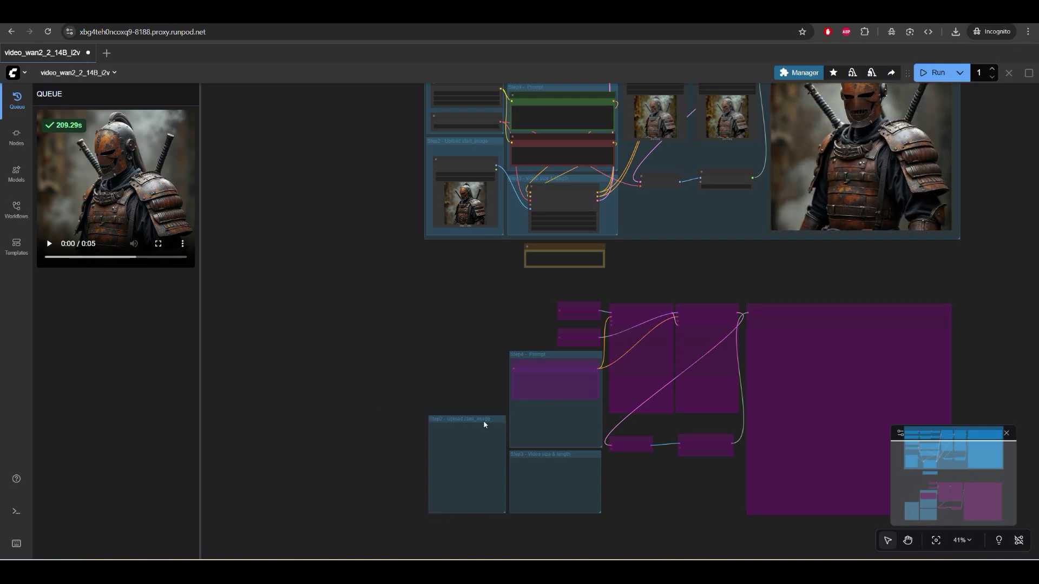
pyautogui.press('Delete')
# - Delete the purple Step4 and Step3 groups and all leftover purple nodes
pyautogui.click(536, 366)
pyautogui.press('Delete')
pyautogui.click(543, 351)
pyautogui.press('Delete')
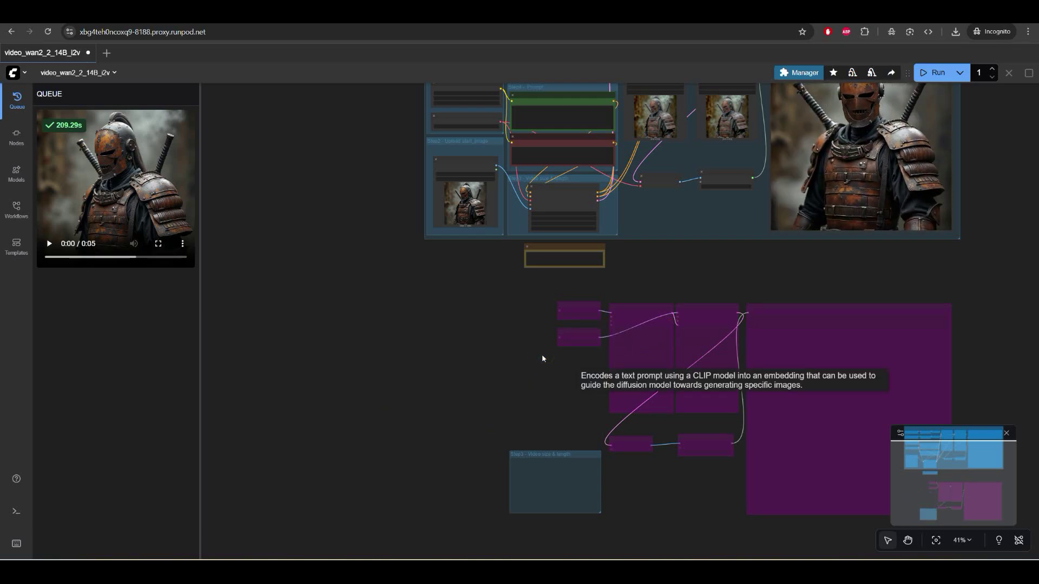
pyautogui.click(550, 458)
pyautogui.keyDown('shift'); pyautogui.click(580, 301); pyautogui.keyUp('shift')
pyautogui.keyDown('shift'); pyautogui.click(582, 337); pyautogui.keyUp('shift')
pyautogui.press('Delete')
pyautogui.click(700, 339)
pyautogui.keyDown('shift'); pyautogui.click(821, 420); pyautogui.keyUp('shift')
pyautogui.press('Delete')
pyautogui.scroll(3, 582, 344)
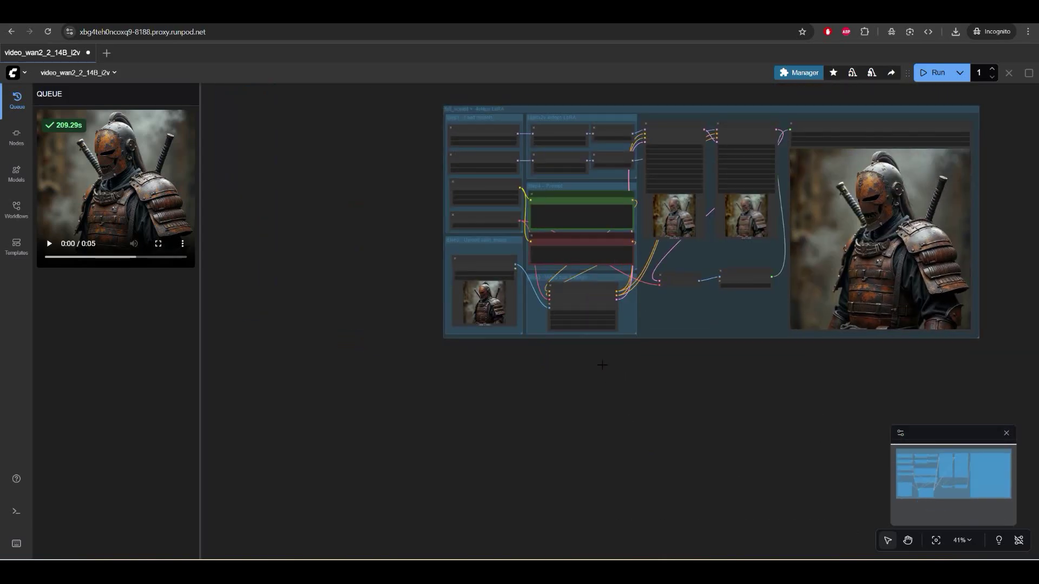
pyautogui.scroll(5, 582, 344)
pyautogui.moveTo(742, 457); pyautogui.dragTo(582, 509)
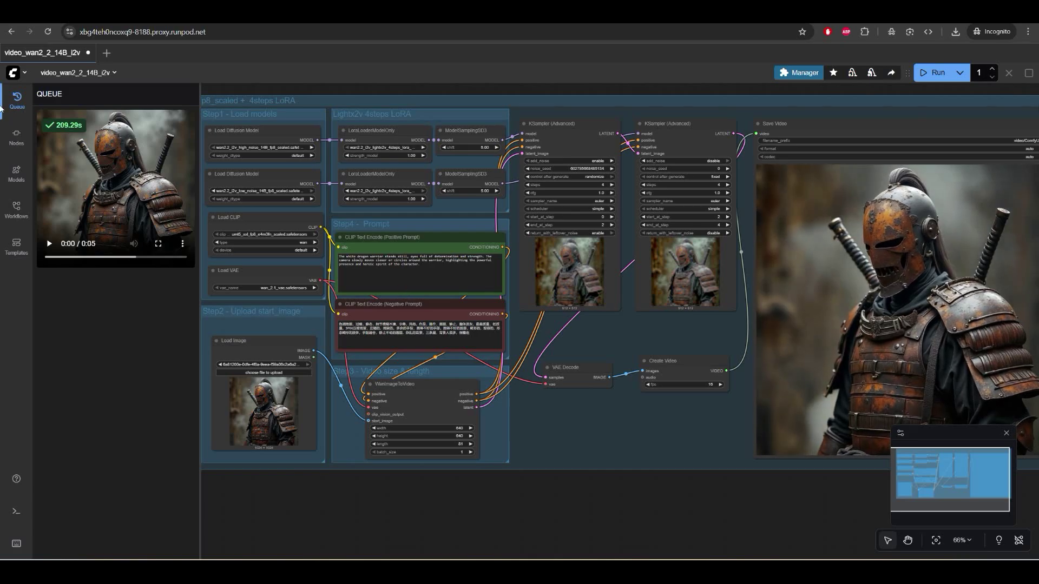
# - Rerun the cleaned workflow, save it with Ctrl+S, and return to JupyterLab
pyautogui.click(933, 72)
pyautogui.moveTo(834, 541); pyautogui.dragTo(860, 522)
pyautogui.hotkey('ctrl', 's')
pyautogui.click(549, 339)
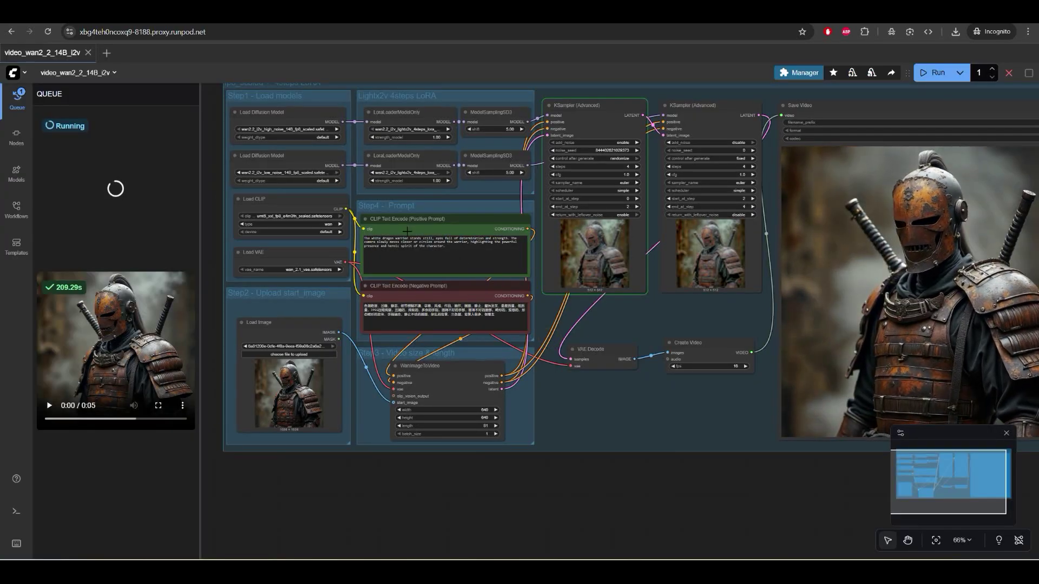
pyautogui.hotkey('ctrl', 'Tab')
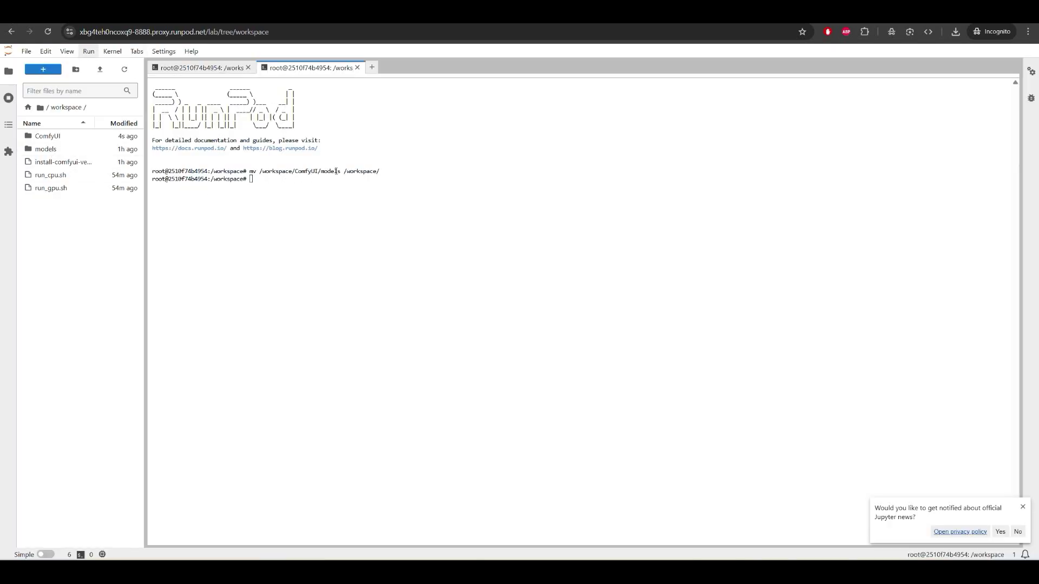
# - Remove the ComfyUI folder from /workspace with an rm -rf command in the terminal
pyautogui.moveTo(396, 172); pyautogui.dragTo(249, 173)
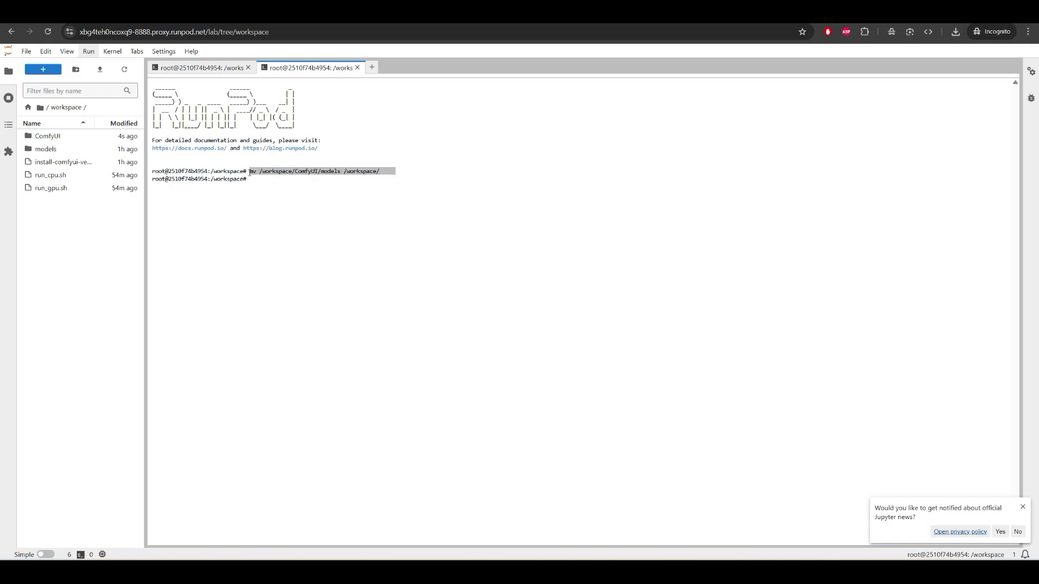
pyautogui.click(262, 184)
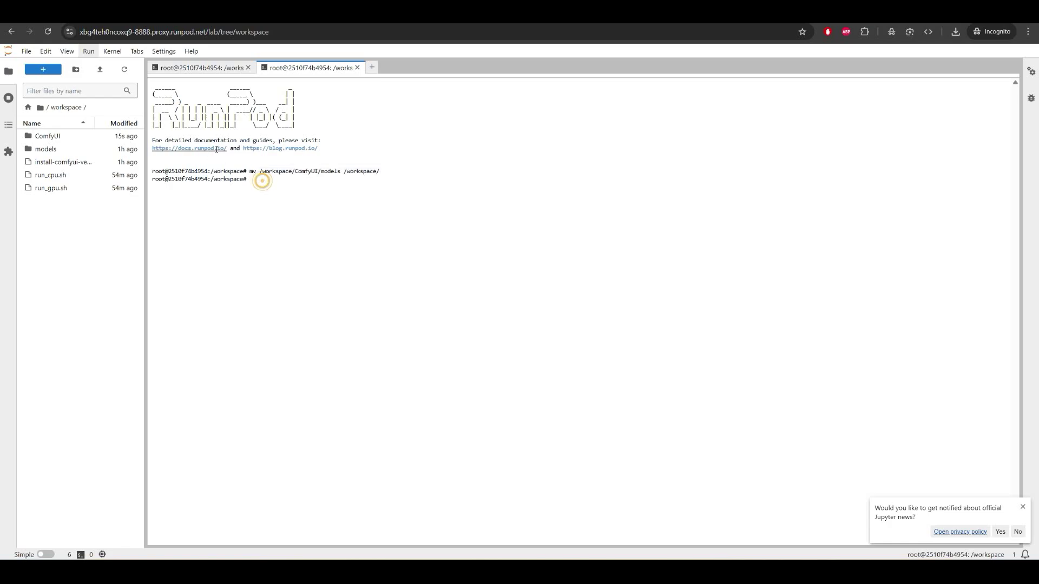
pyautogui.write('rm -rf /workspace/ComfyUI')
pyautogui.press('Return')
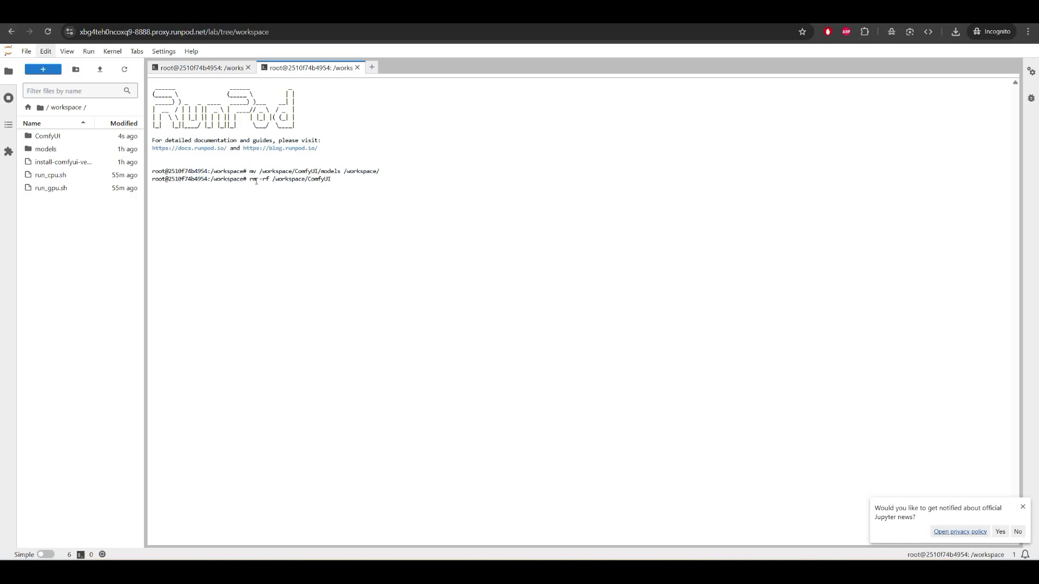
pyautogui.moveTo(344, 179); pyautogui.dragTo(249, 179)
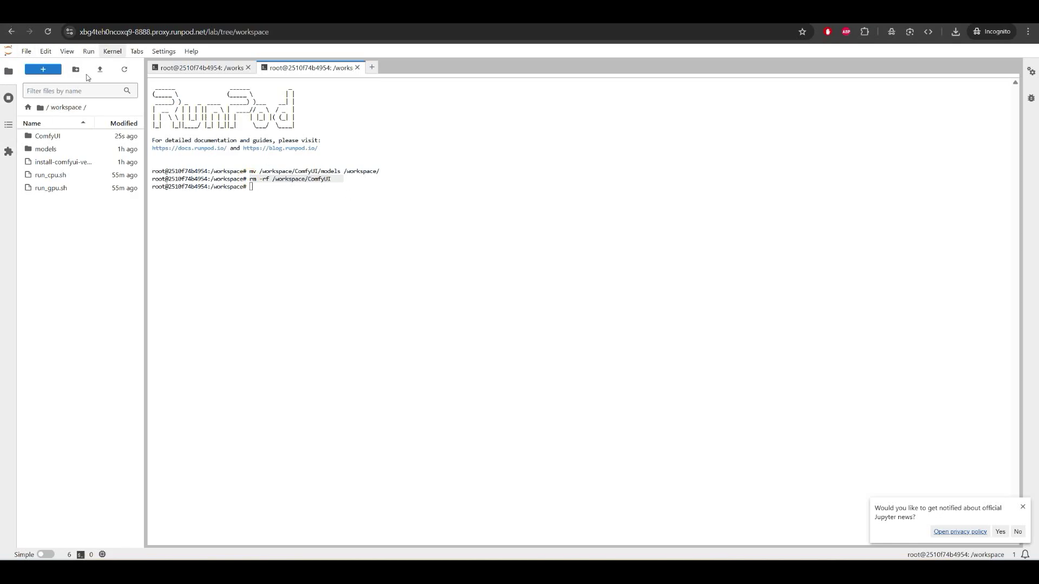
# - Delete the install script, run_cpu.sh and run_gpu.sh from the refreshed workspace file browser
pyautogui.click(124, 70)
pyautogui.click(62, 149)
pyautogui.keyDown('shift'); pyautogui.click(63, 163); pyautogui.keyUp('shift')
pyautogui.keyDown('shift'); pyautogui.click(51, 174); pyautogui.keyUp('shift')
pyautogui.rightClick(56, 178)
pyautogui.click(100, 240)
pyautogui.click(596, 318)
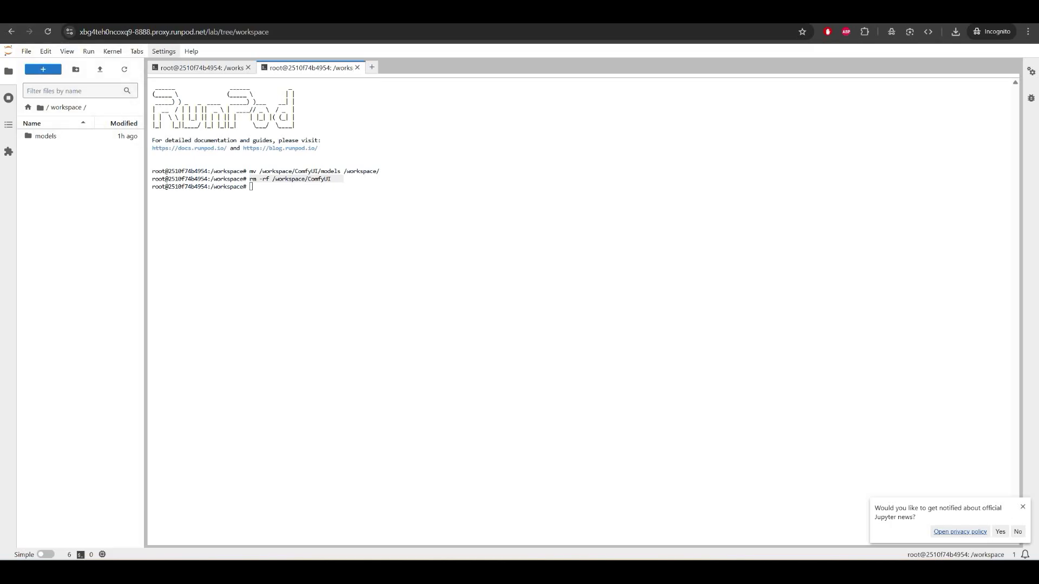
# - Terminate and confirm removal of the selfish_brown_ferret pod, then go to the Serverless page
pyautogui.hotkey('ctrl', 'shift', 'Tab')
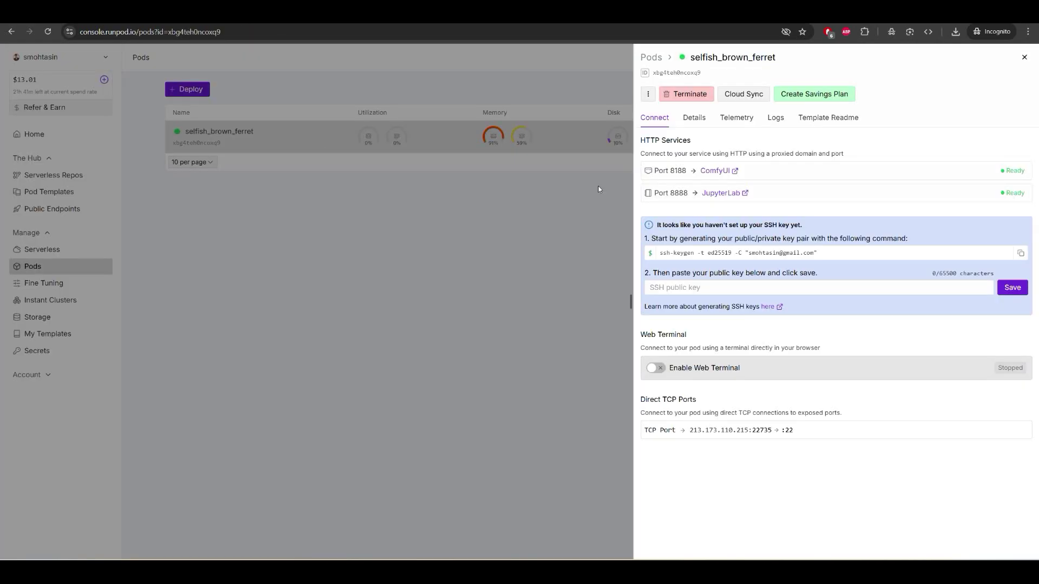
pyautogui.click(687, 100)
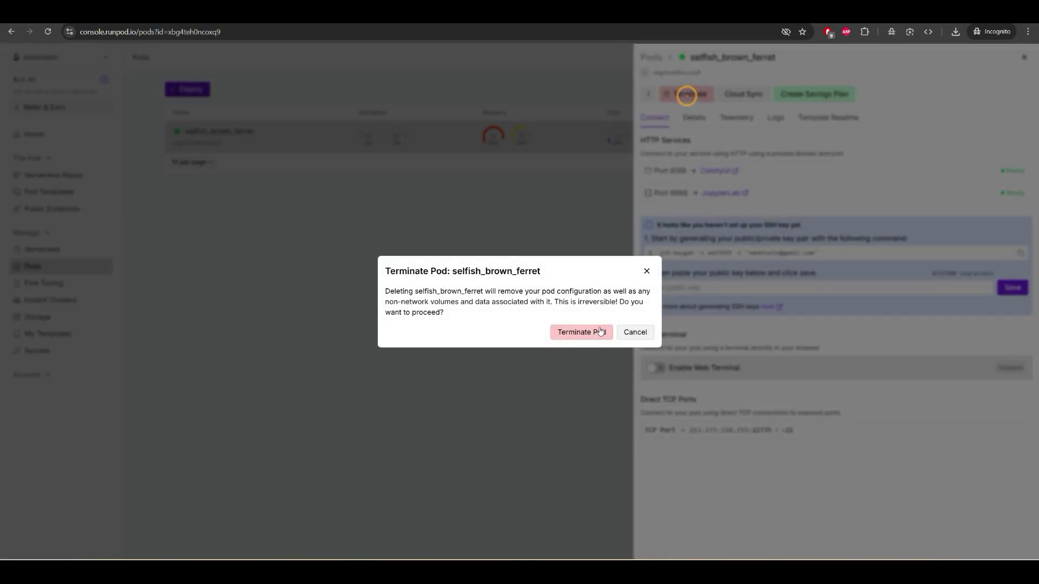
pyautogui.click(598, 333)
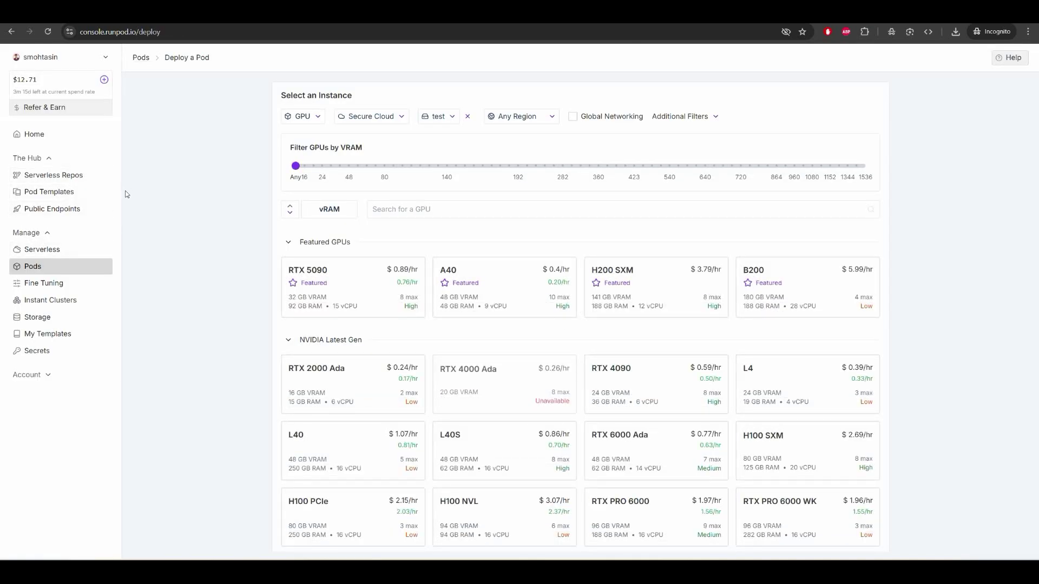
pyautogui.click(43, 252)
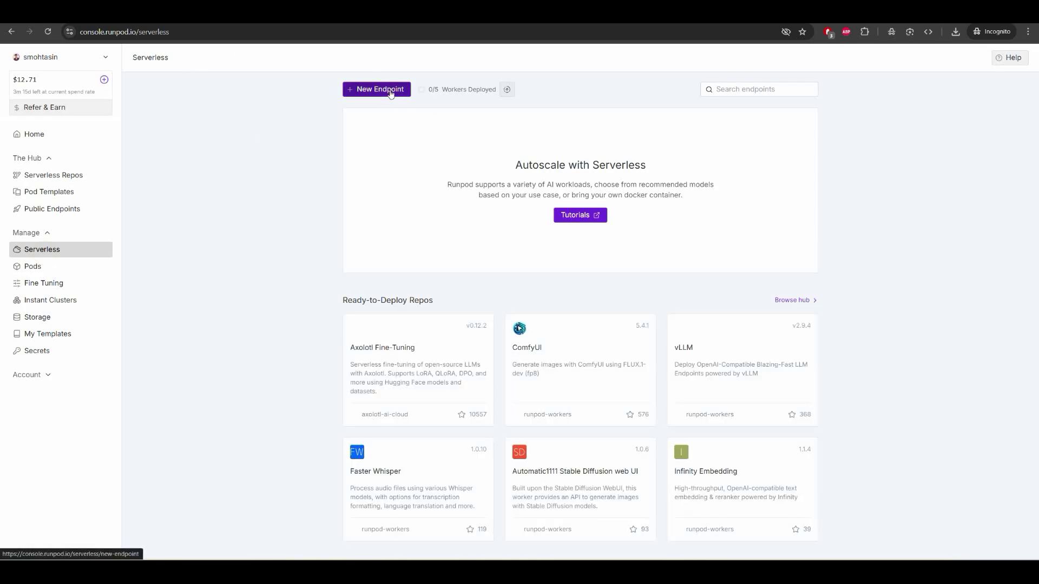
# - Create a new endpoint from the comfyuivid repo's main branch using 80 GB GPU workers
pyautogui.click(391, 90)
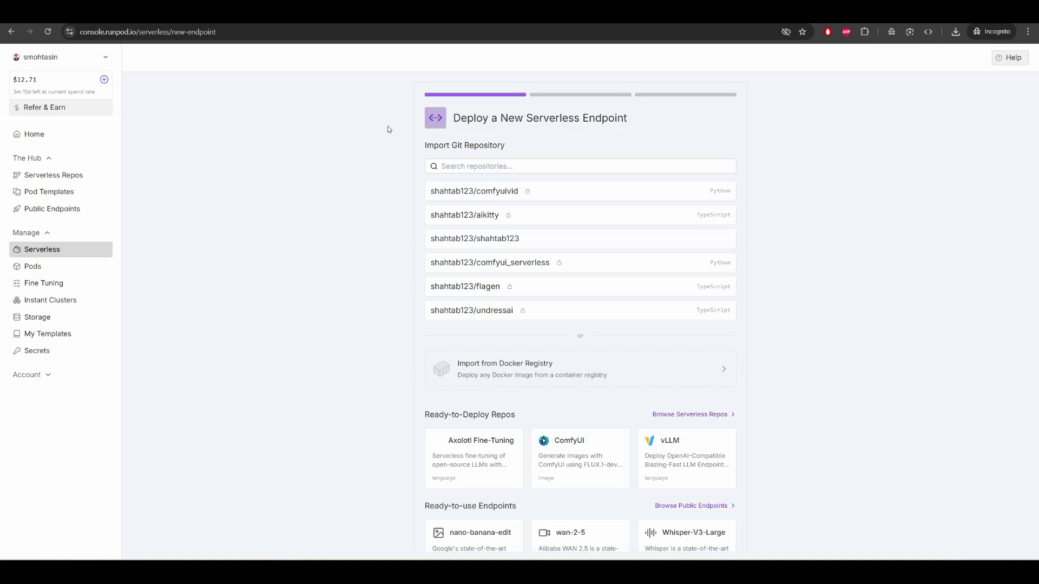
pyautogui.click(480, 192)
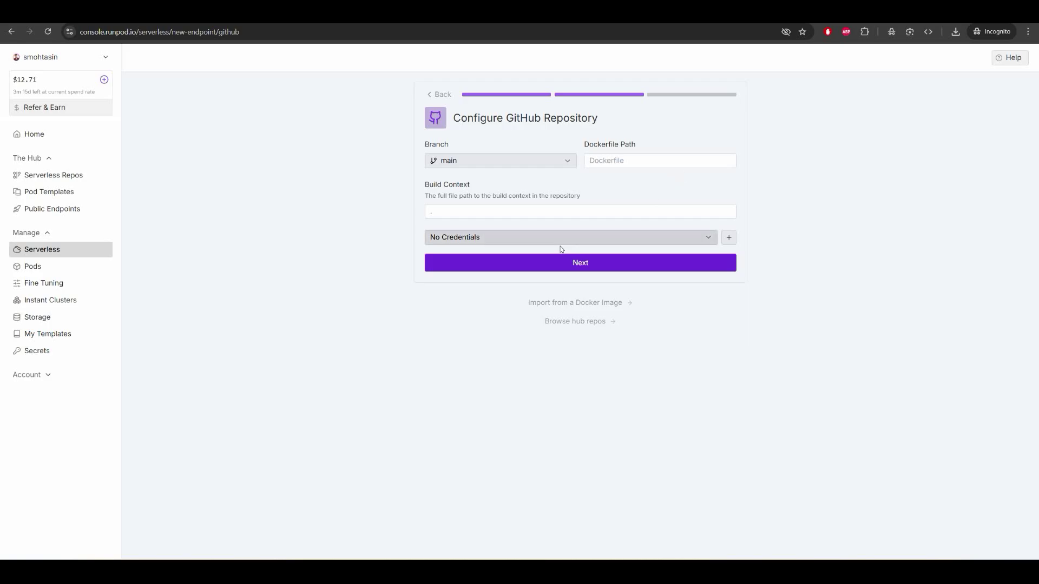
pyautogui.click(595, 267)
pyautogui.scroll(-6, 427, 302)
pyautogui.scroll(2, 429, 295)
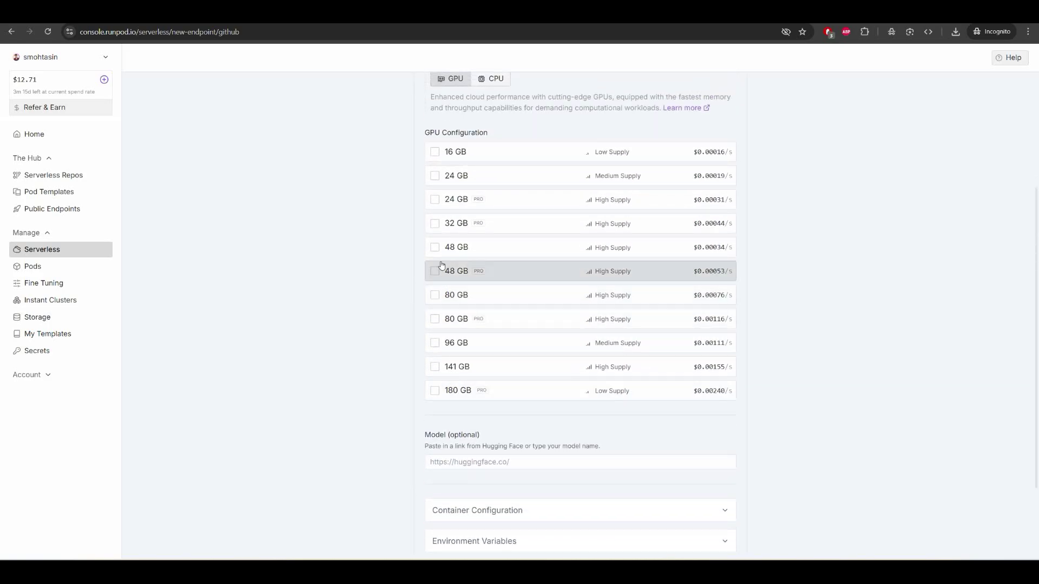
pyautogui.click(435, 296)
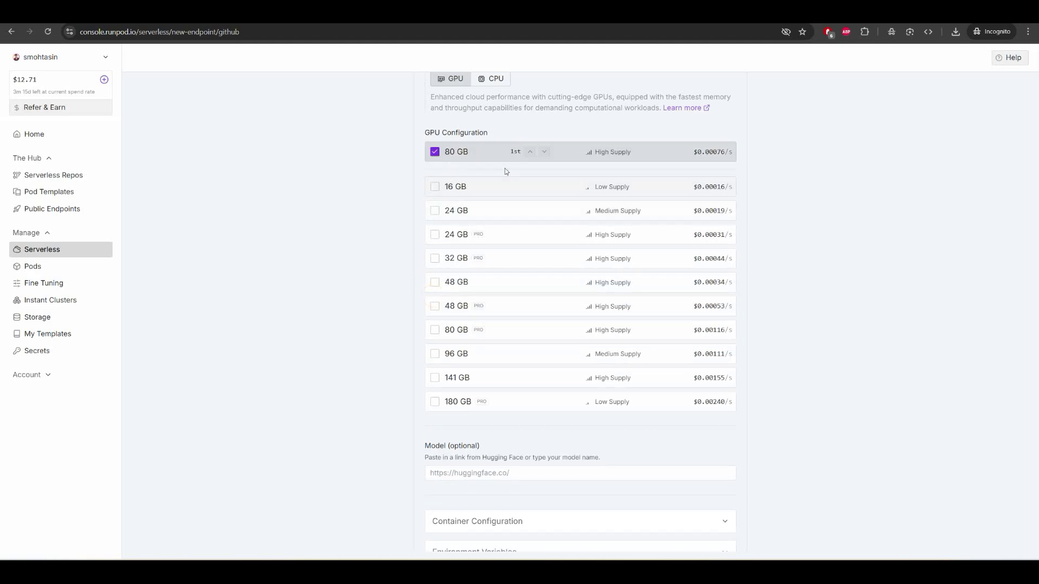
pyautogui.scroll(-3, 341, 261)
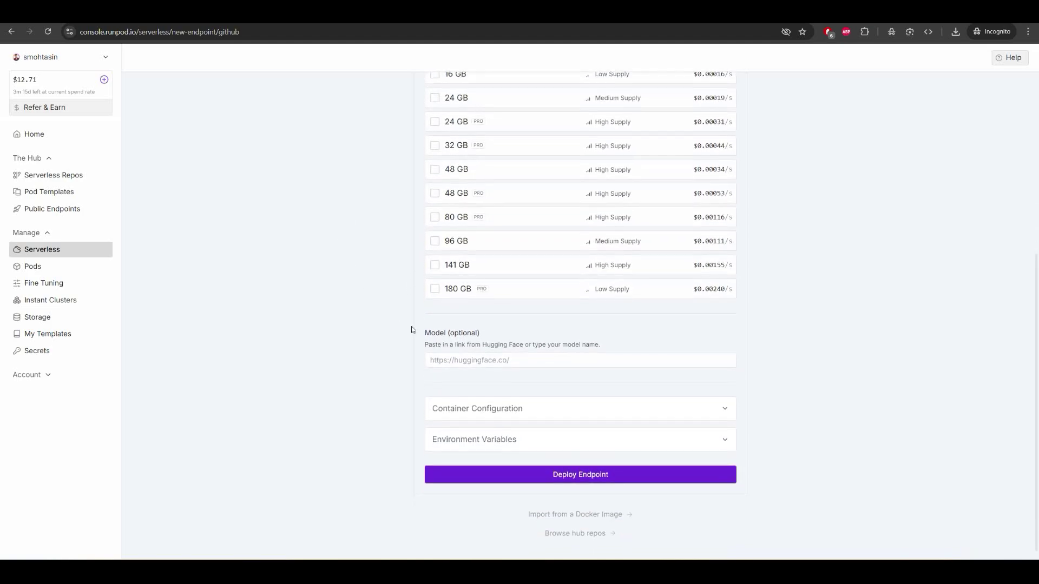
pyautogui.click(498, 439)
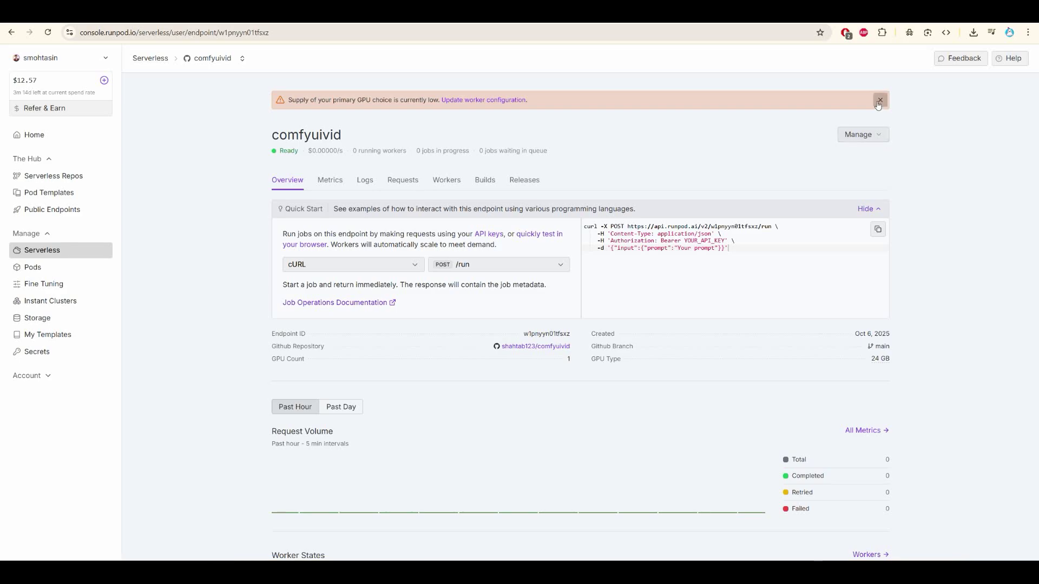
# - Dismiss the low GPU supply warning and open the comfyuivid endpoint for editing
pyautogui.click(880, 101)
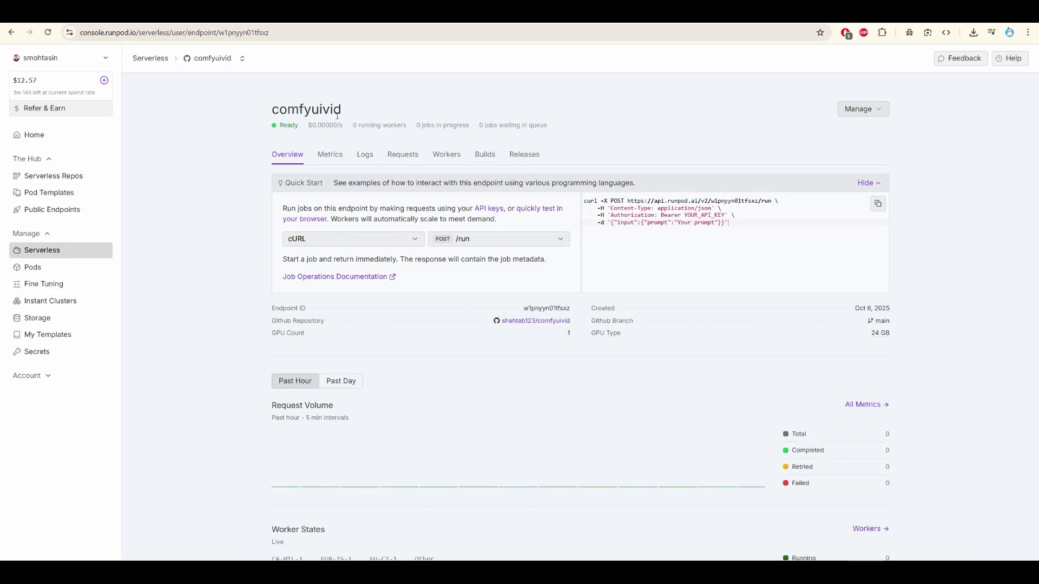
pyautogui.click(860, 110)
pyautogui.click(841, 128)
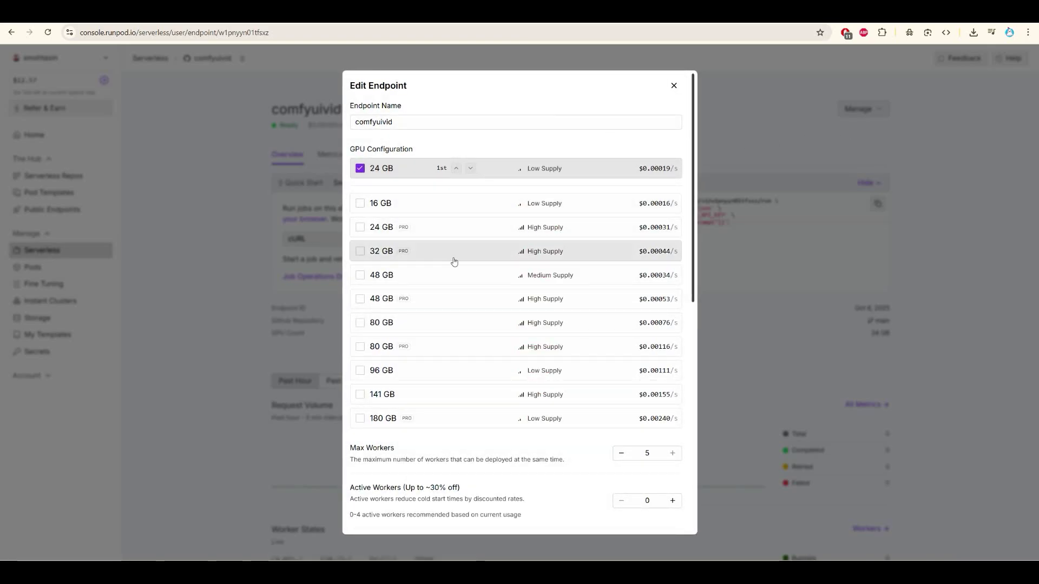
pyautogui.scroll(-3, 460, 253)
pyautogui.scroll(-7, 460, 253)
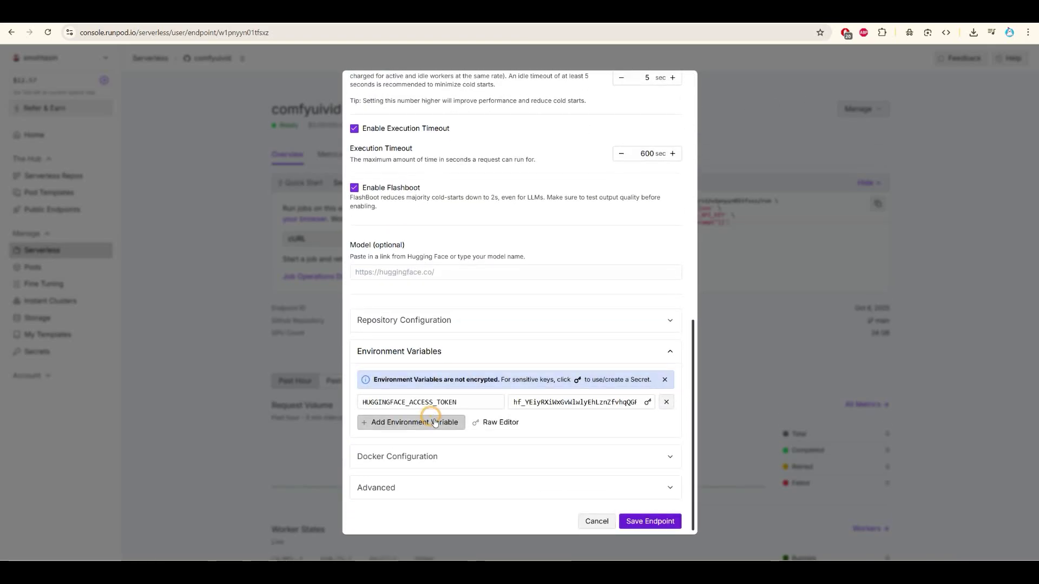
# - Add the environment variable COMFY_POLLING_MAX_RETRIES with value 2000
pyautogui.click(405, 421)
pyautogui.click(447, 420)
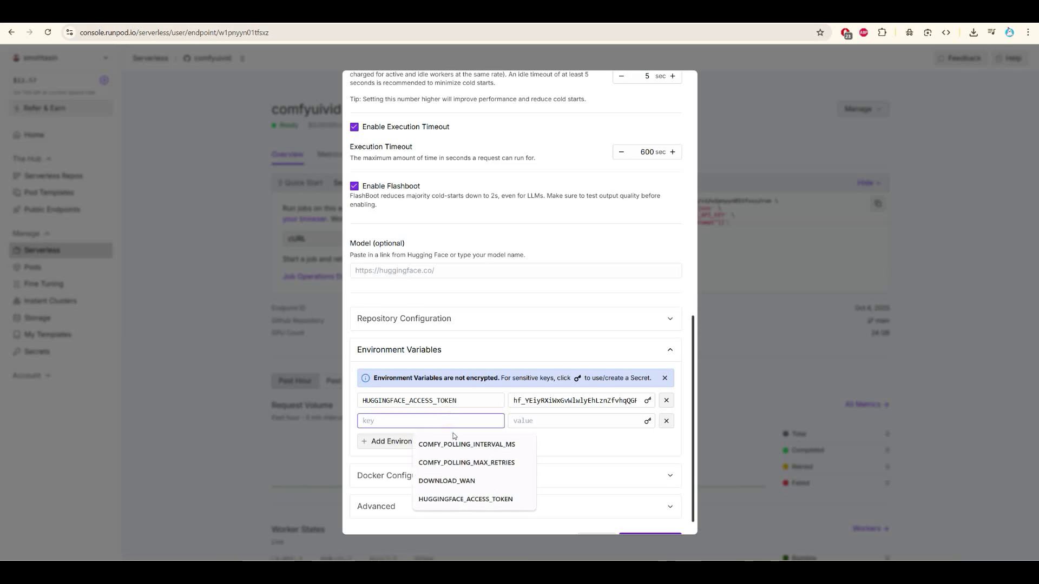
pyautogui.click(467, 463)
pyautogui.click(541, 421)
pyautogui.click(592, 464)
# - Add the environment variable COMFY_POLLING_INTERVAL_MS with value 500
pyautogui.click(433, 441)
pyautogui.click(445, 440)
pyautogui.click(467, 464)
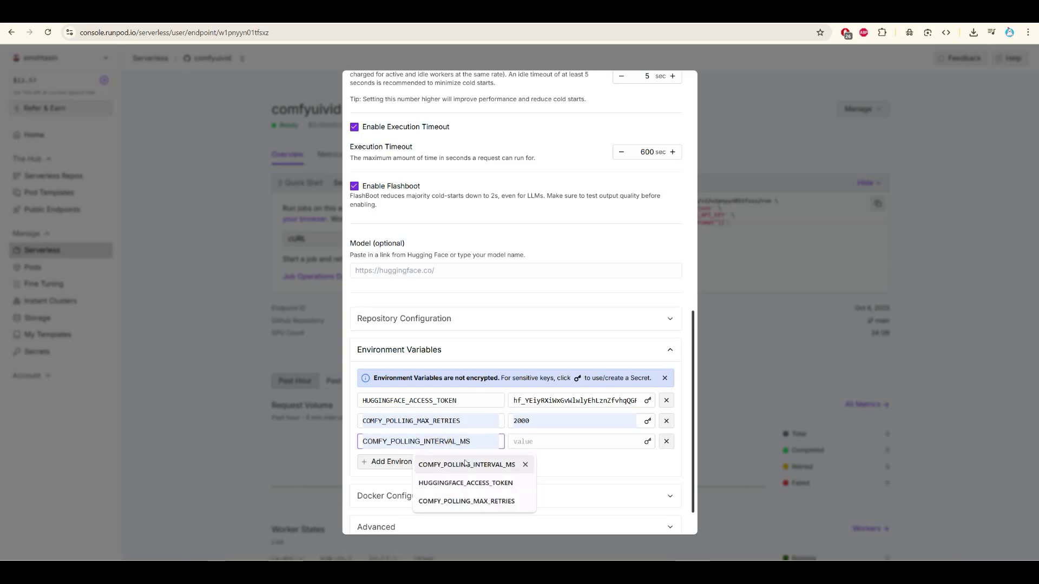
pyautogui.click(557, 441)
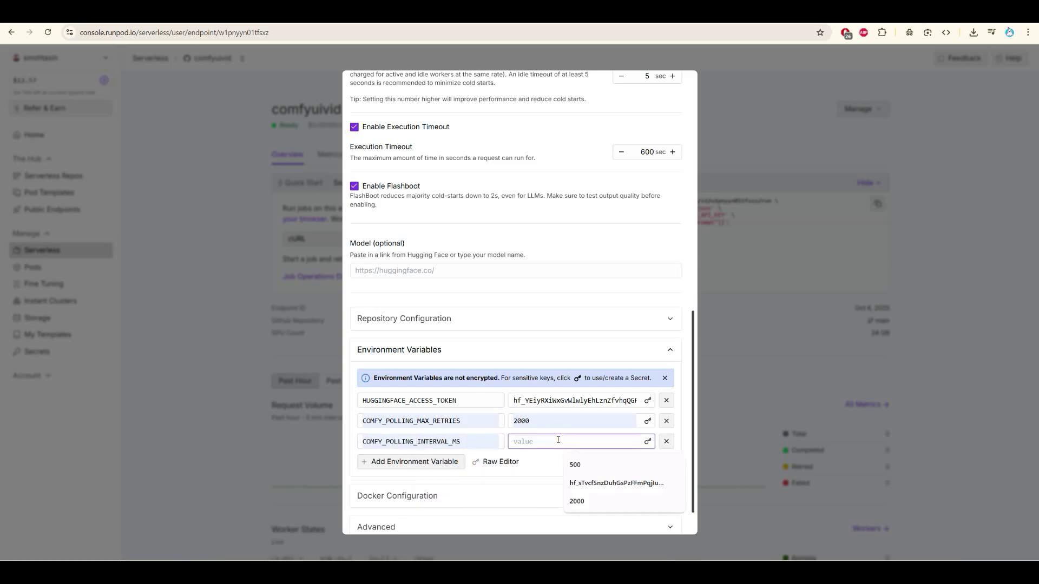
pyautogui.click(583, 464)
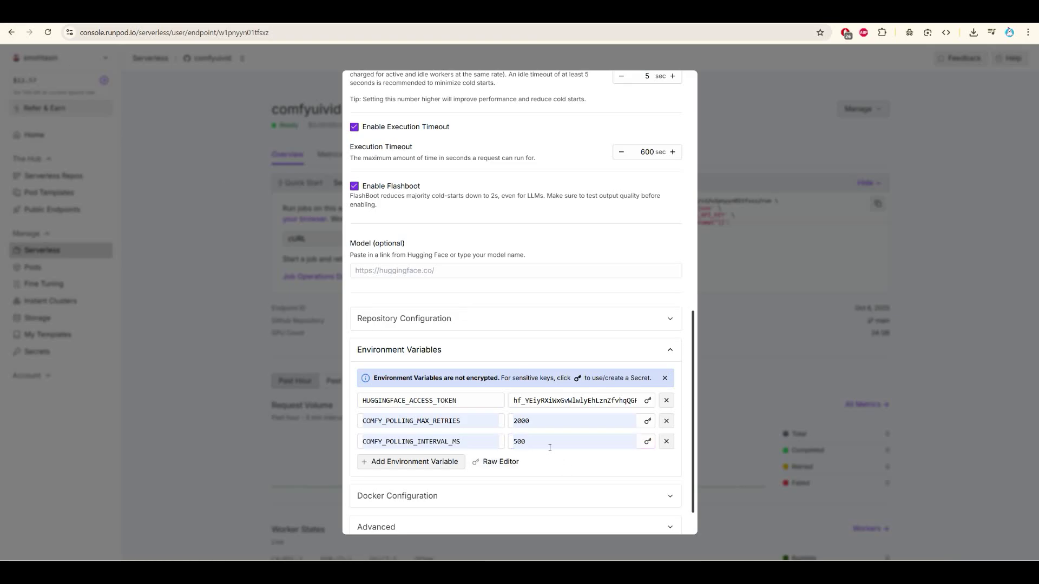
# - Attach the test (50 GB) EU-RO-1 network volume under Advanced settings
pyautogui.scroll(-1, 550, 454)
pyautogui.click(464, 487)
pyautogui.scroll(-5, 524, 438)
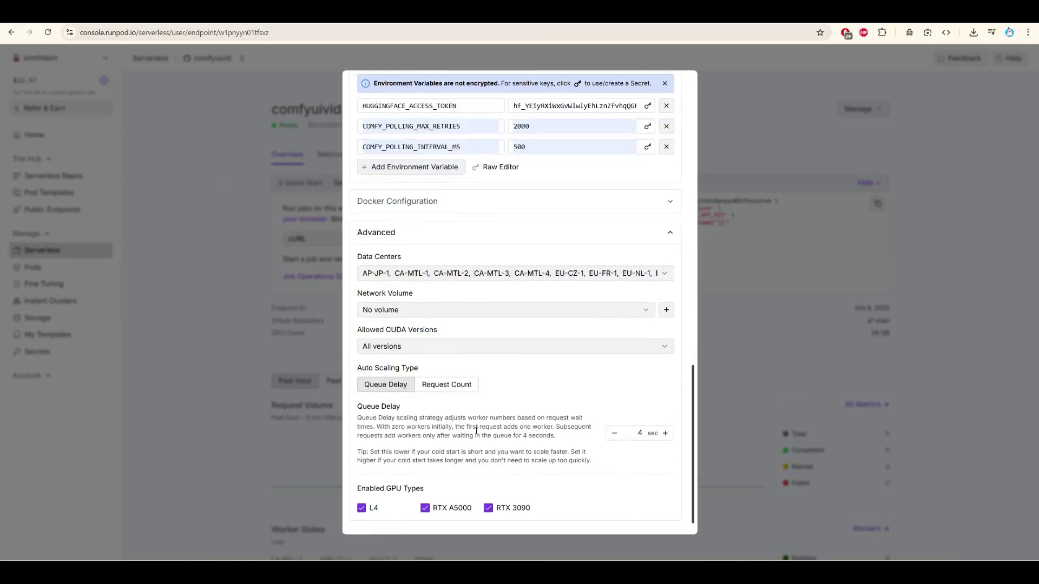
pyautogui.click(425, 309)
pyautogui.click(414, 344)
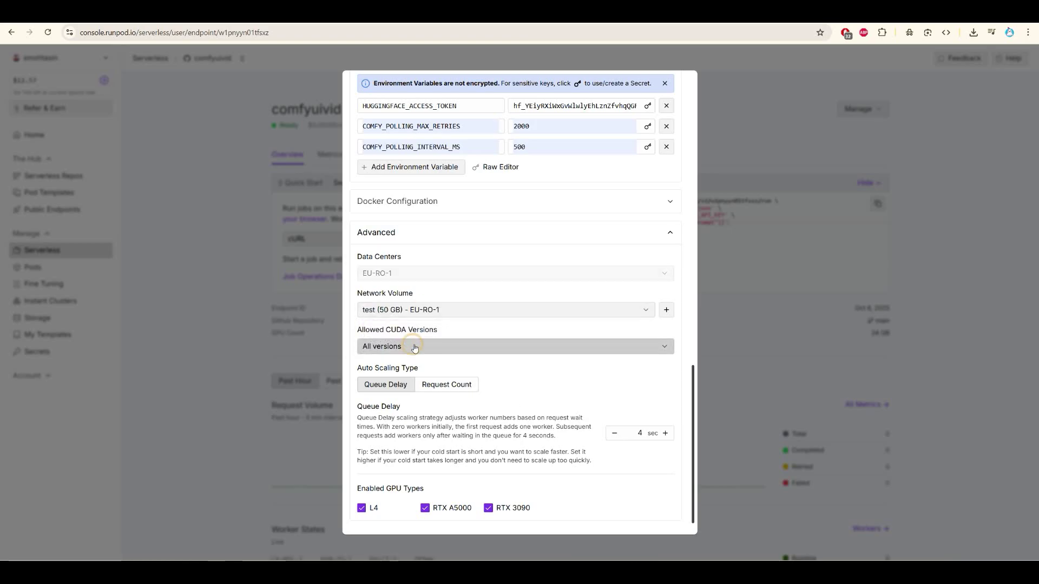
# - Uncheck the 24 GB GPU so only 80 GB remains, and save the endpoint
pyautogui.scroll(-1, 487, 411)
pyautogui.scroll(4, 548, 322)
pyautogui.moveTo(560, 414); pyautogui.dragTo(360, 416)
pyautogui.scroll(12, 458, 376)
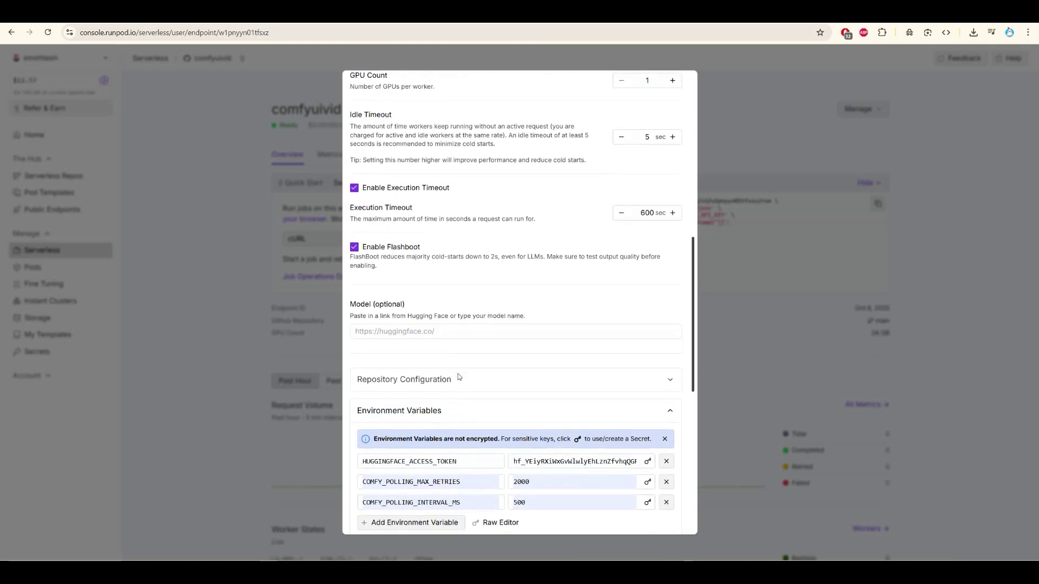
pyautogui.scroll(3, 457, 375)
pyautogui.click(360, 169)
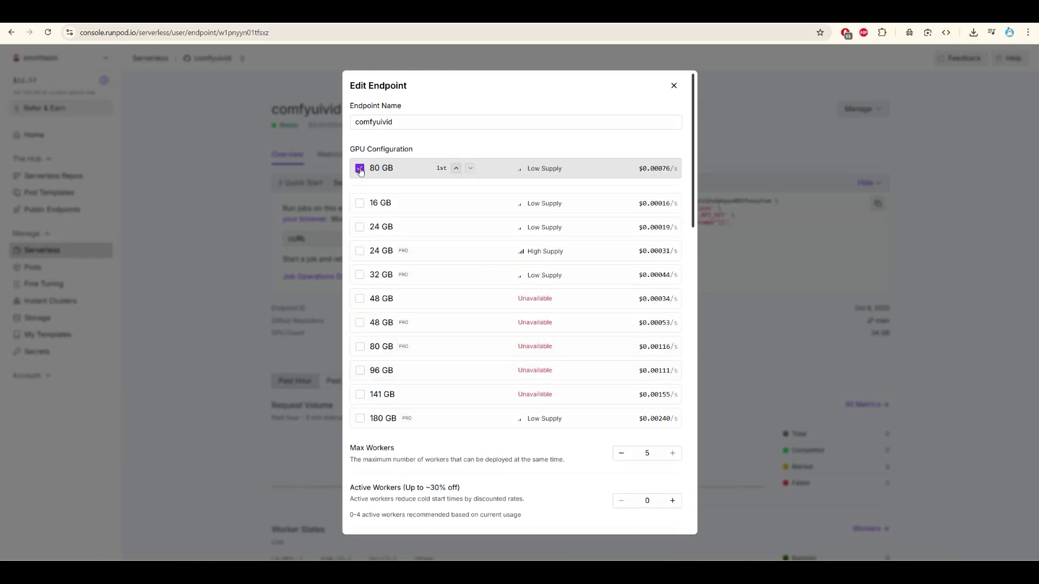
pyautogui.scroll(-15, 473, 382)
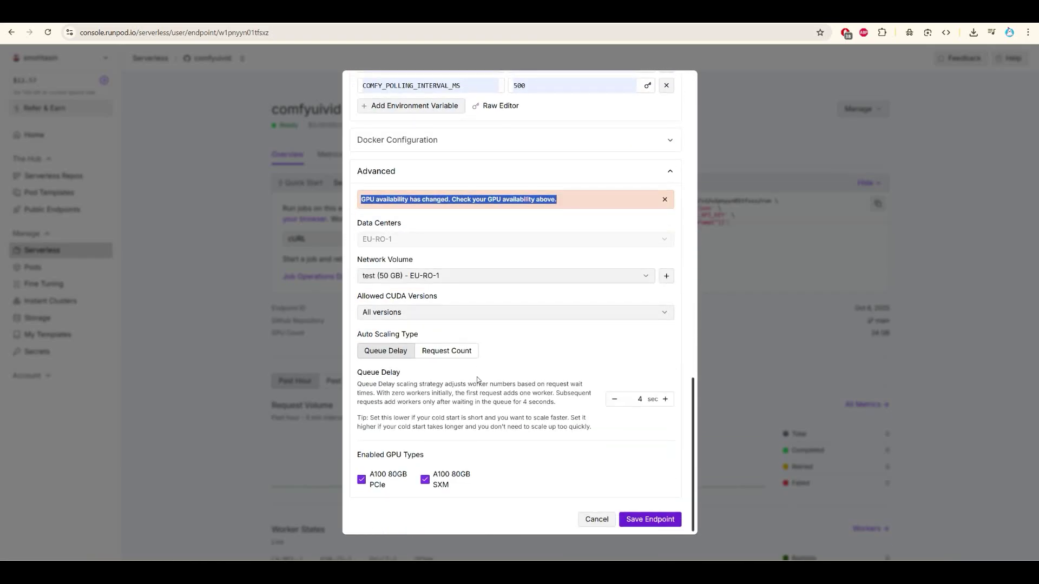
pyautogui.click(649, 519)
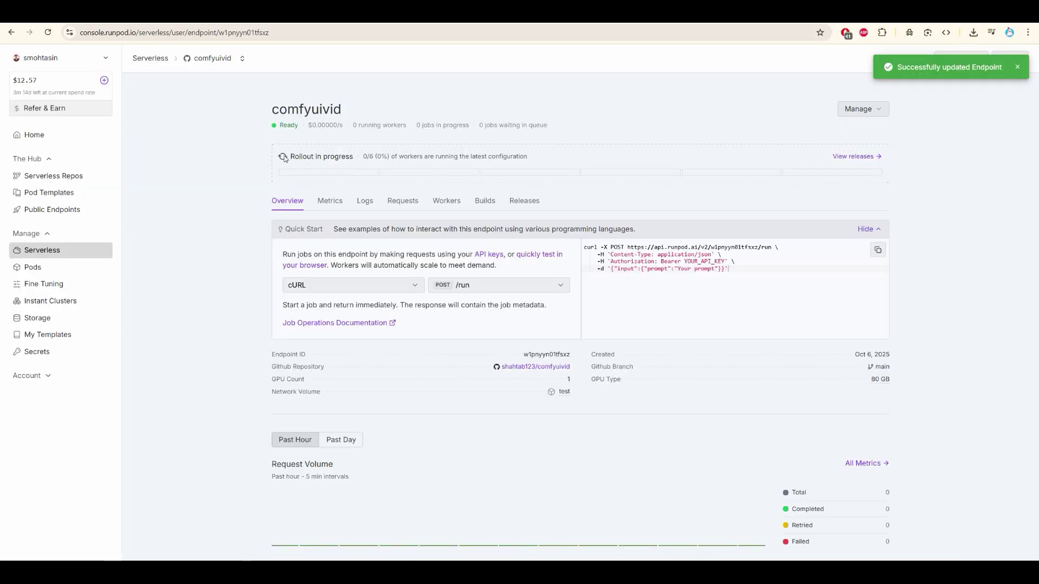
pyautogui.moveTo(292, 157); pyautogui.dragTo(196, 162)
pyautogui.click(199, 163)
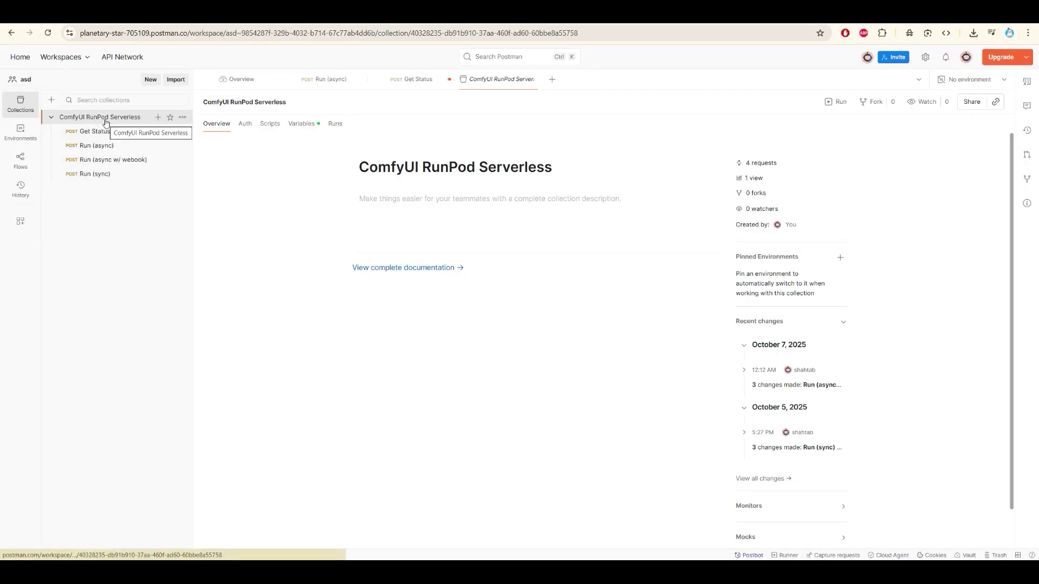
# - Set the collection's serverless_api_id variable to the comfyuivid endpoint ID
pyautogui.click(303, 128)
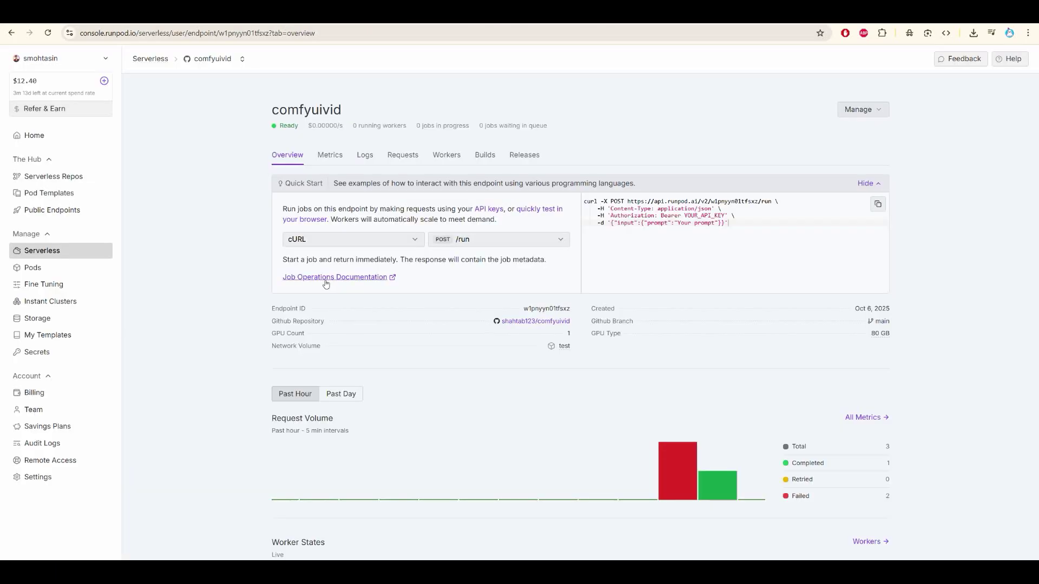
pyautogui.doubleClick(546, 309)
pyautogui.hotkey('ctrl', 'c')
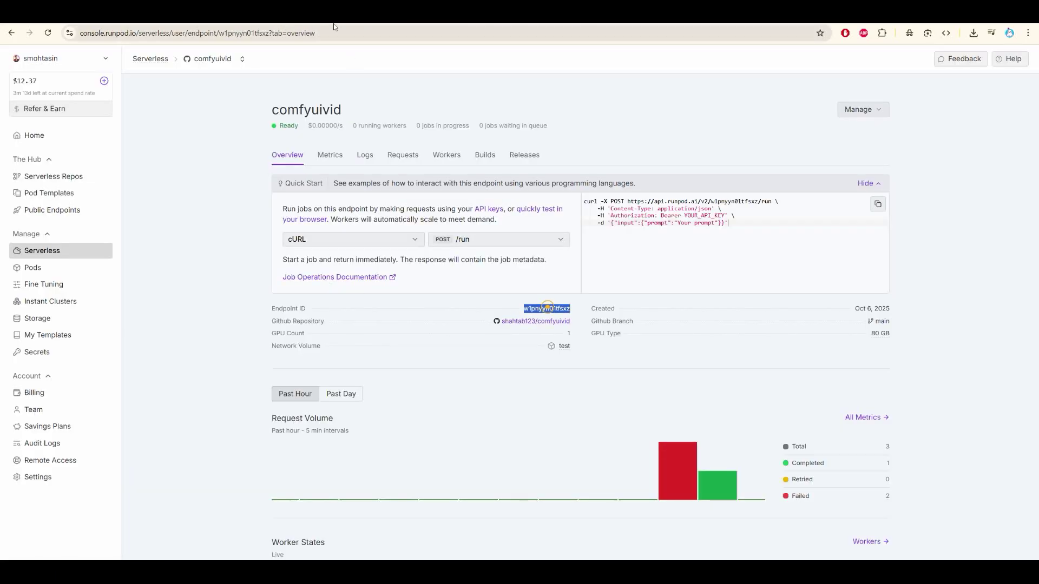
pyautogui.click(333, 26)
pyautogui.doubleClick(655, 282)
pyautogui.hotkey('ctrl', 'v')
pyautogui.press('BackSpace')
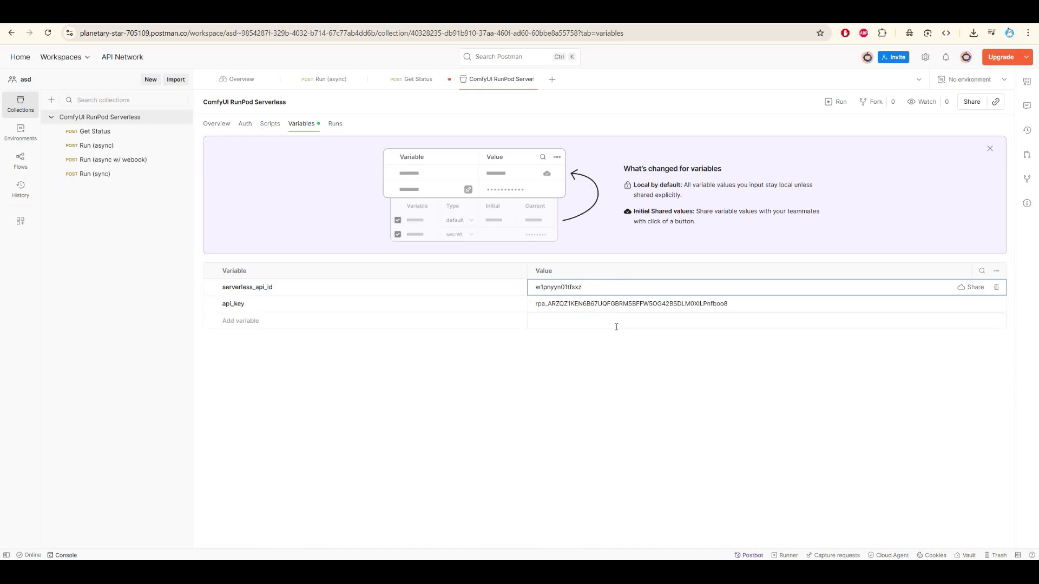
pyautogui.click(272, 304)
# - Put the RunPod API key from Settings into the api_key variable and save the collection
pyautogui.press('Tab')
pyautogui.click(189, 24)
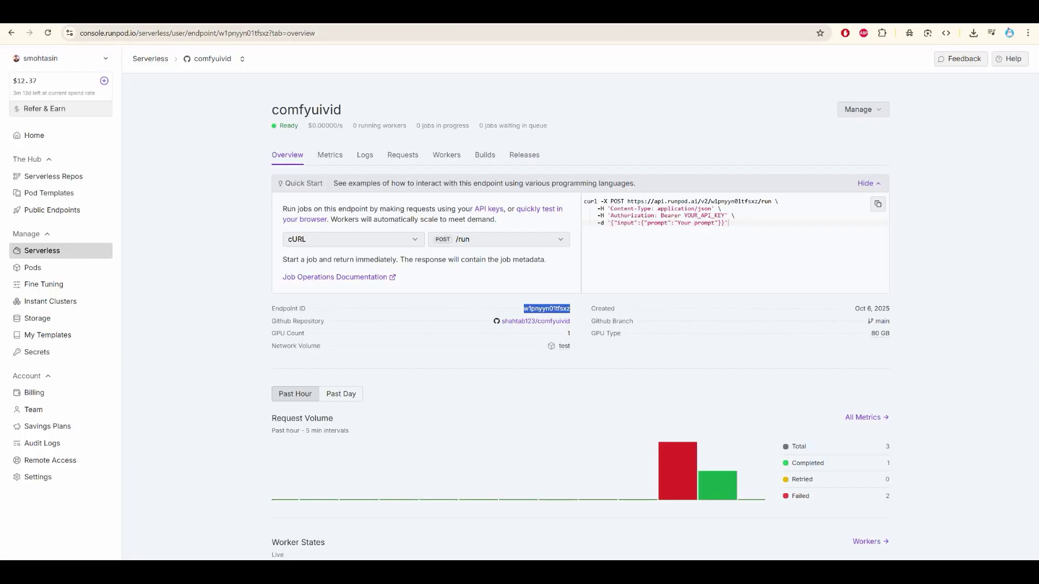
pyautogui.click(38, 477)
pyautogui.scroll(-3, 385, 339)
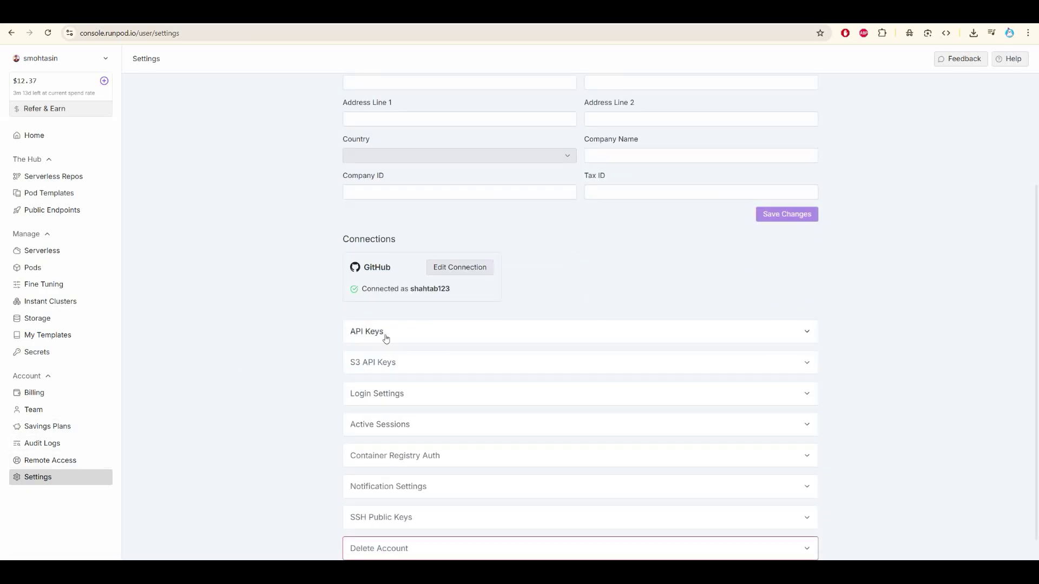
pyautogui.click(386, 338)
pyautogui.hotkey('ctrl', 'Tab')
pyautogui.doubleClick(710, 304)
pyautogui.click(135, 352)
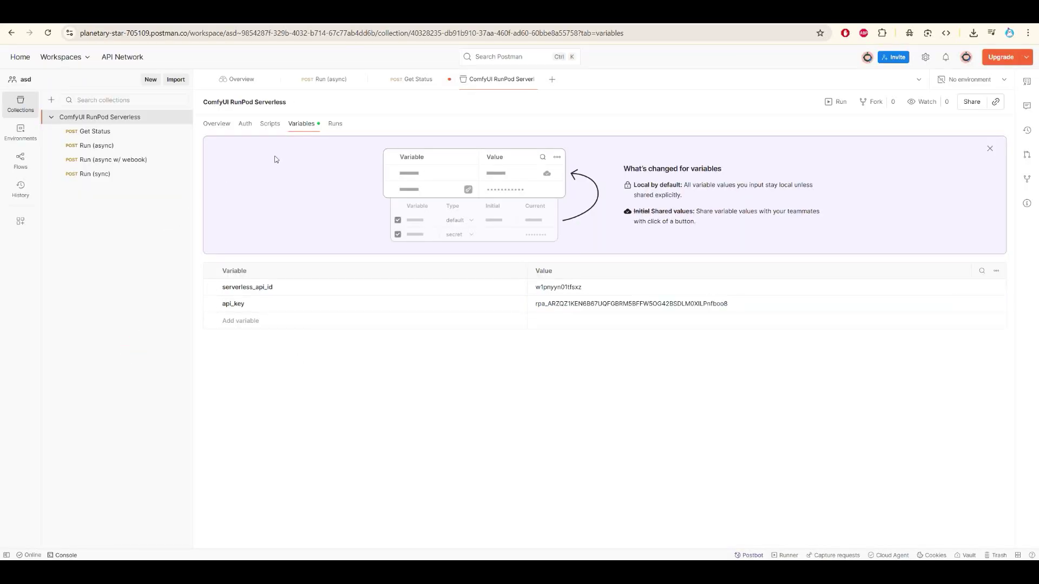
pyautogui.hotkey('ctrl', 's')
# - Close the Run (async) and Get Status request tabs
pyautogui.moveTo(995, 521); pyautogui.dragTo(887, 522)
pyautogui.click(886, 461)
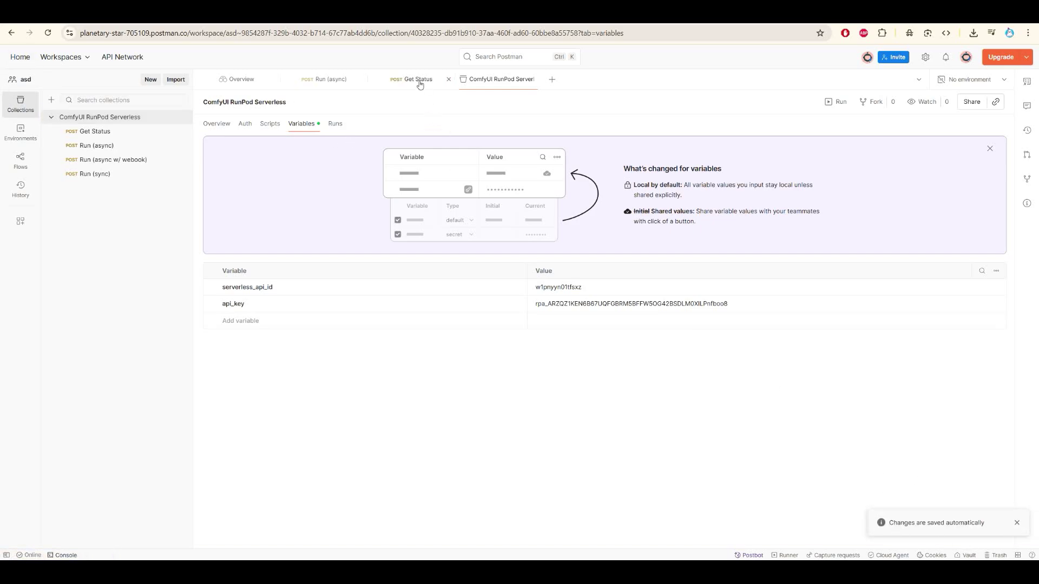
pyautogui.click(449, 79)
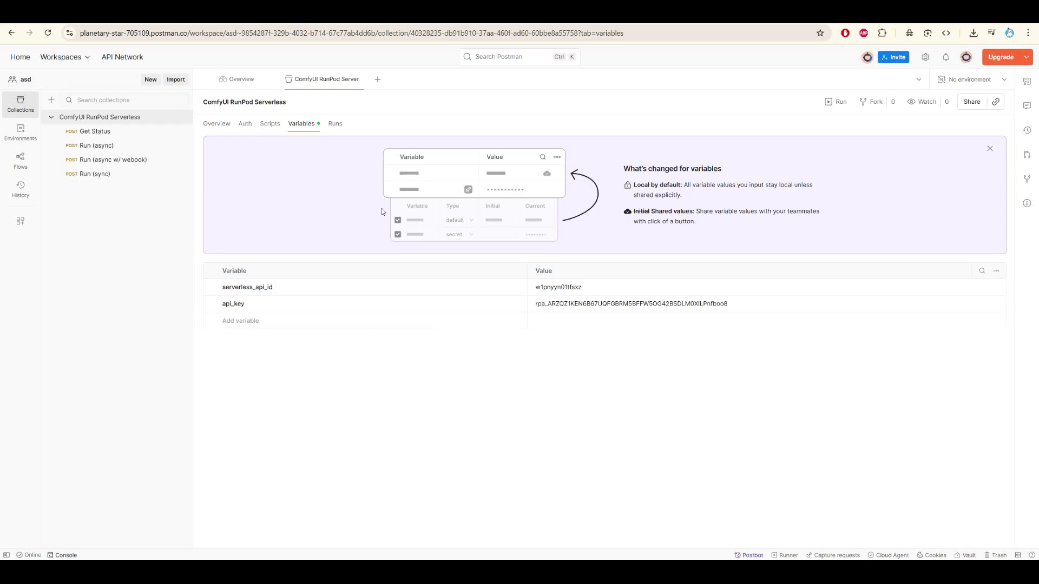
# - Replace the Run (async) request body with the wan_api_postman.json workflow from Cursor
pyautogui.click(398, 530)
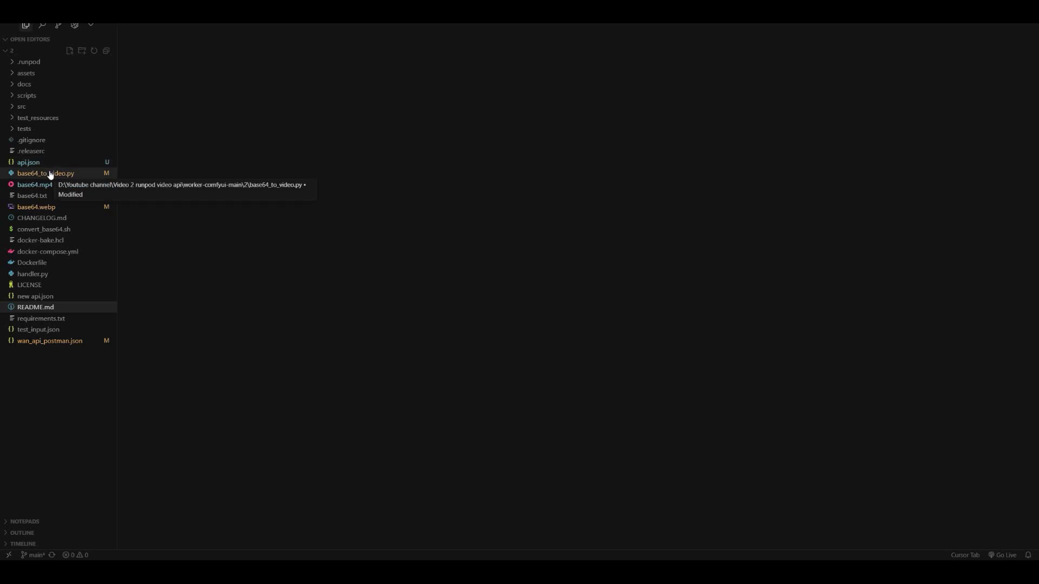
pyautogui.click(71, 340)
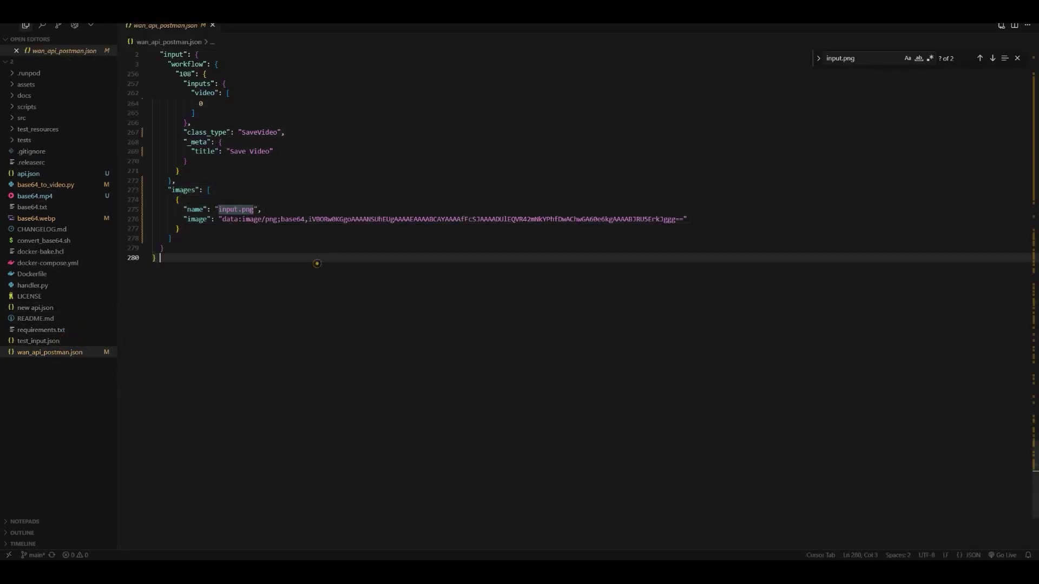
pyautogui.hotkey('alt', 'Tab')
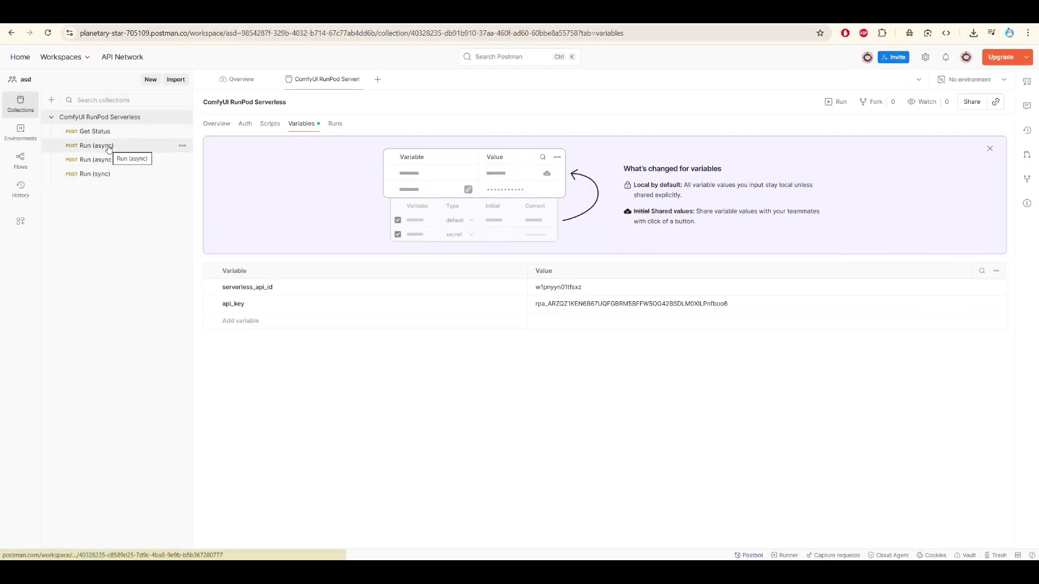
pyautogui.click(108, 148)
pyautogui.click(408, 209)
pyautogui.hotkey('ctrl', 'a')
pyautogui.hotkey('ctrl', 'v')
pyautogui.moveTo(372, 305); pyautogui.dragTo(713, 303)
pyautogui.click(713, 317)
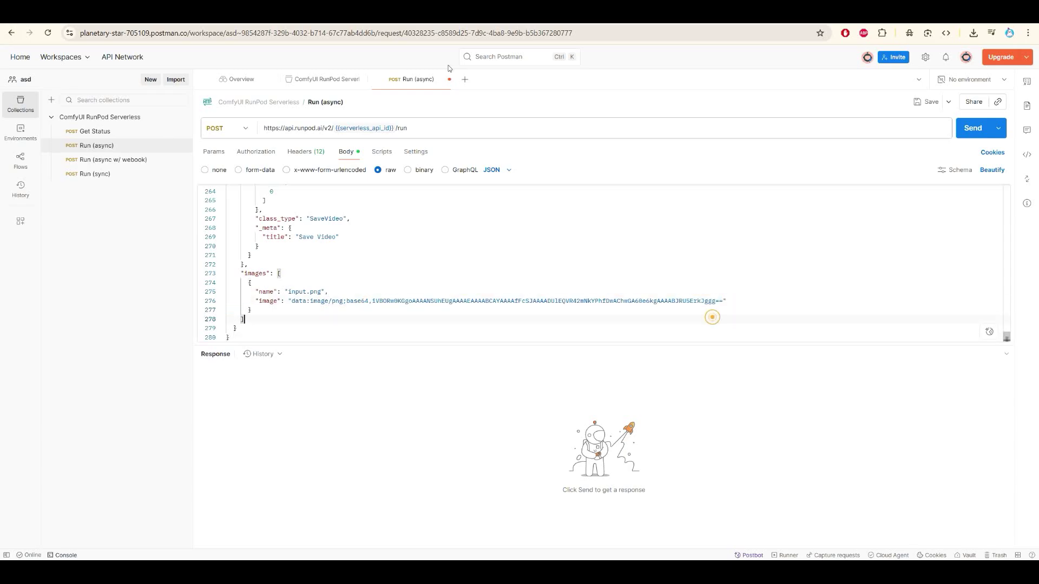
# - Visit the Base64.guru PNG encoder, then select the placeholder image data on line 276
pyautogui.hotkey('alt', 'Tab')
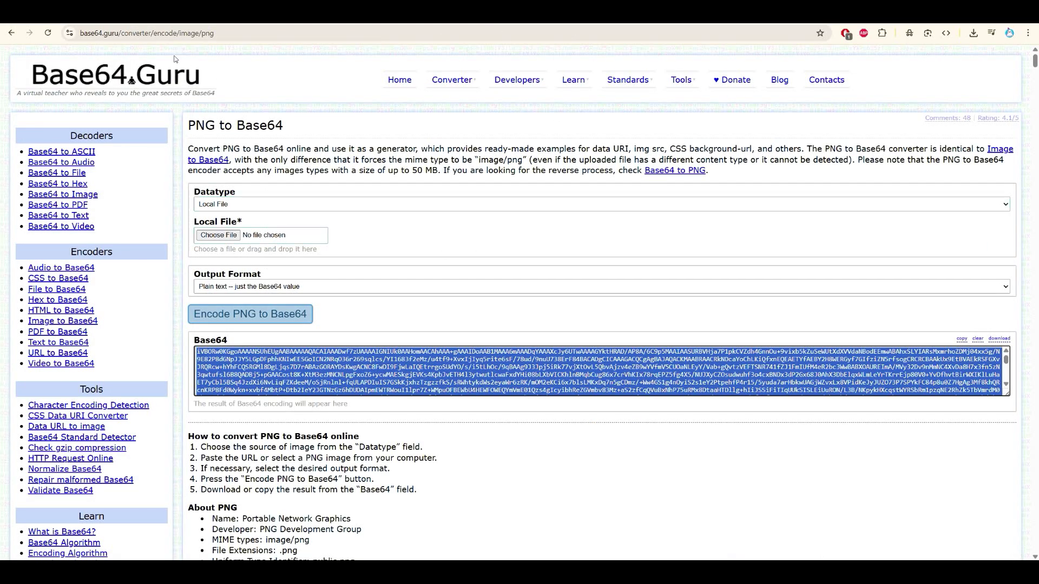
pyautogui.click(239, 34)
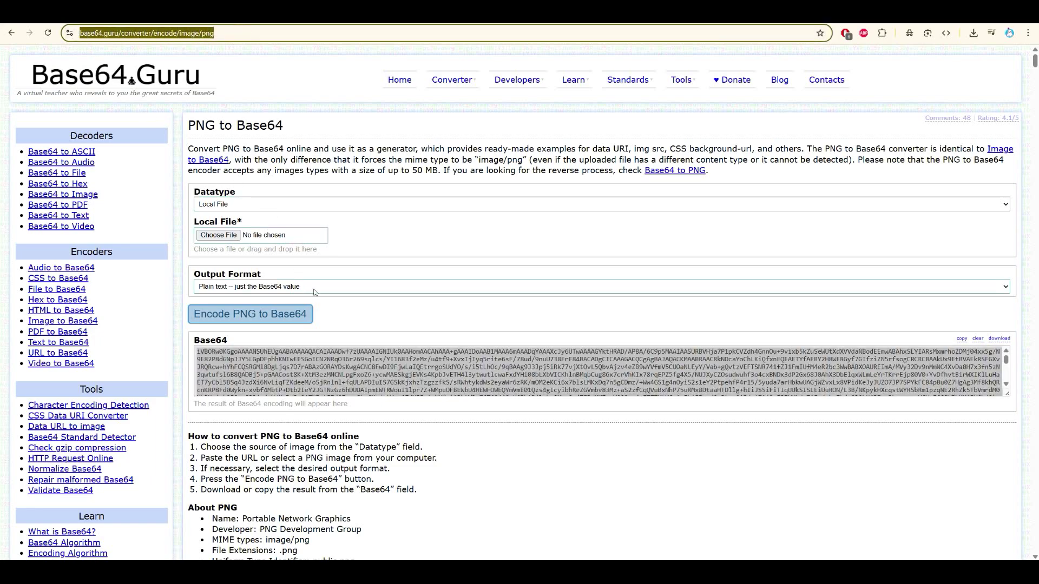
pyautogui.click(355, 263)
pyautogui.click(215, 235)
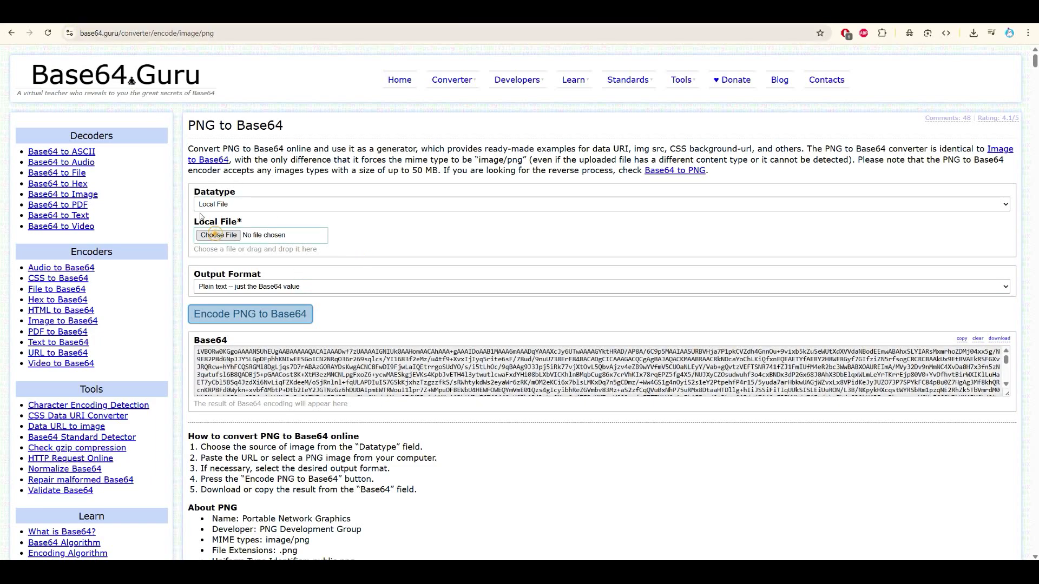
pyautogui.click(558, 124)
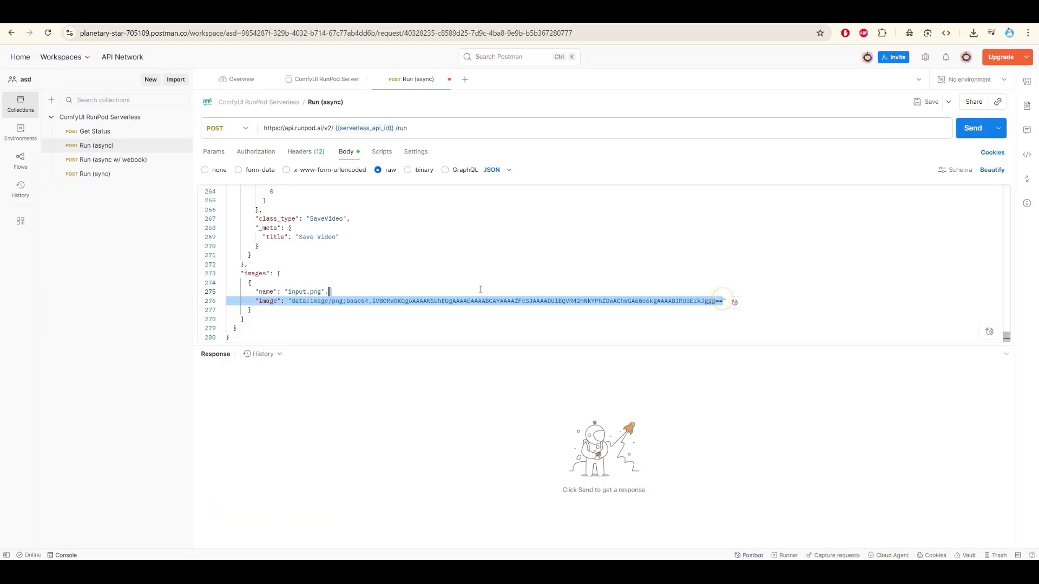
pyautogui.moveTo(724, 301); pyautogui.dragTo(373, 301)
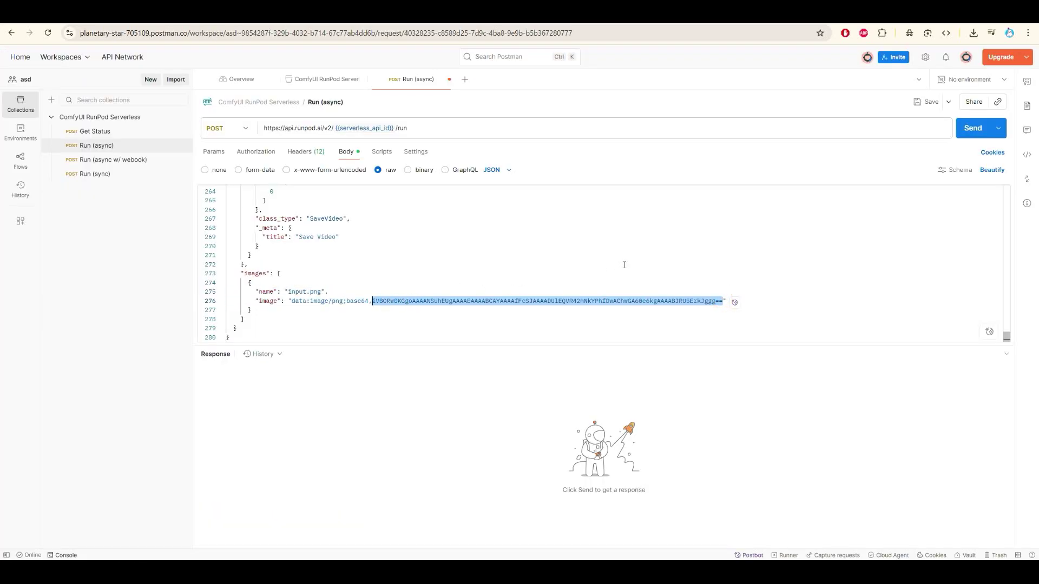
# - Send Run (async) with the real image Base64 and add the returned job id to Get Status
pyautogui.hotkey('ctrl', 'v')
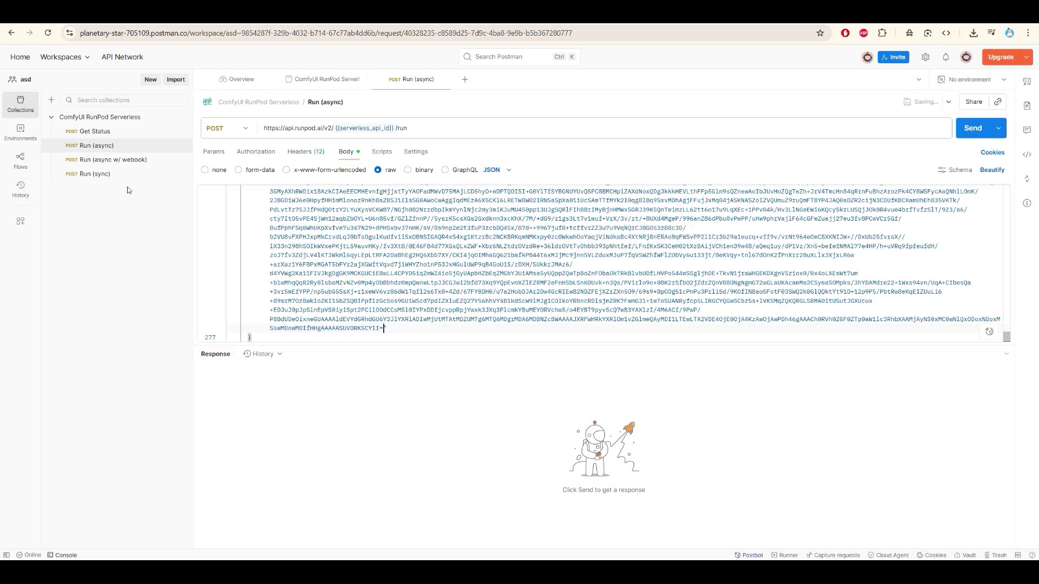
pyautogui.click(966, 129)
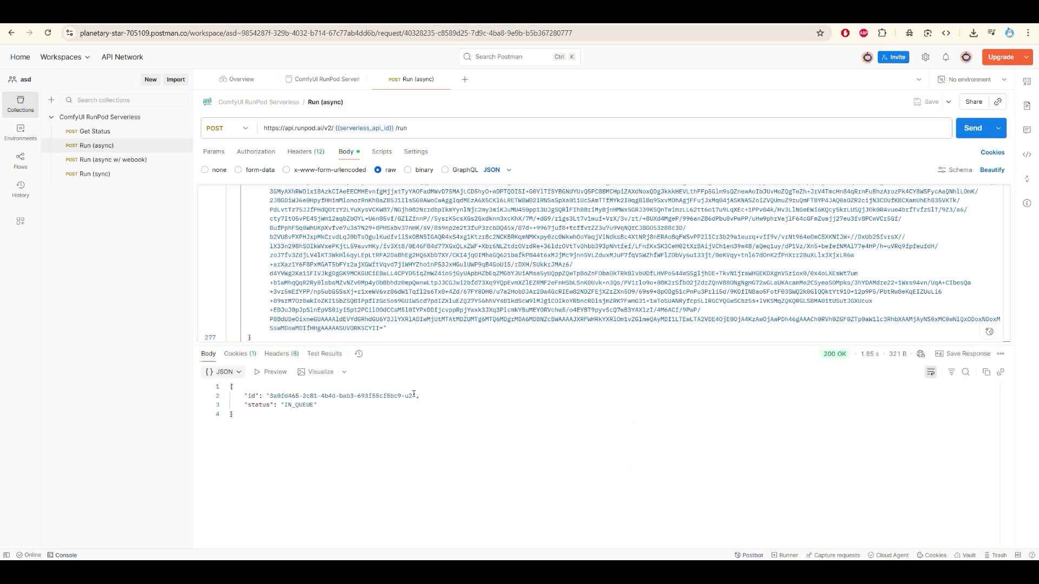
pyautogui.moveTo(413, 396); pyautogui.dragTo(271, 396)
pyautogui.hotkey('ctrl', 'c')
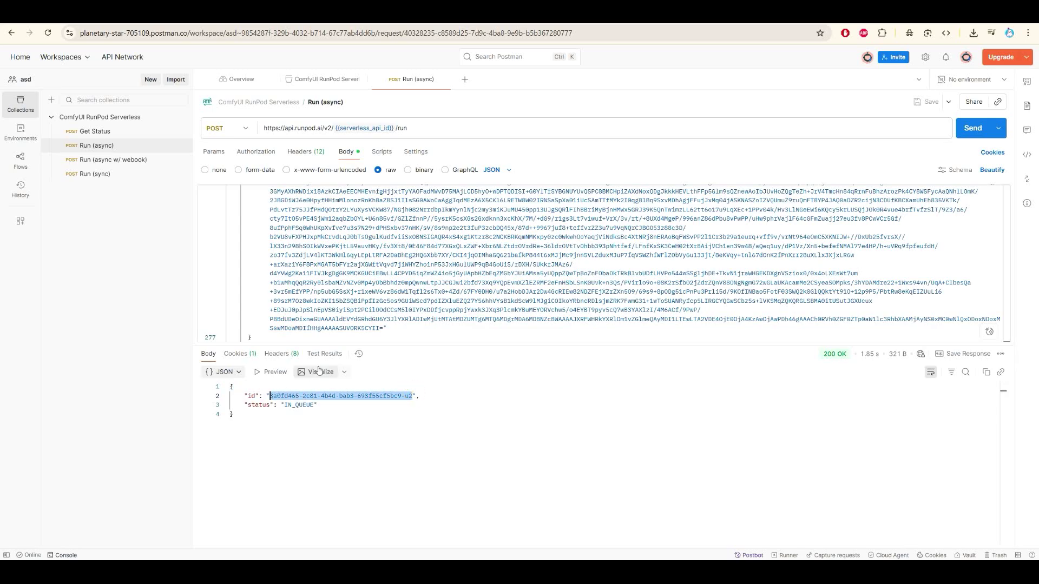
pyautogui.click(106, 131)
pyautogui.click(434, 131)
pyautogui.hotkey('ctrl', 'v')
# - Check the job status, confirming IN_PROGRESS in Postman and in the comfyuivid endpoint's Requests list
pyautogui.click(973, 128)
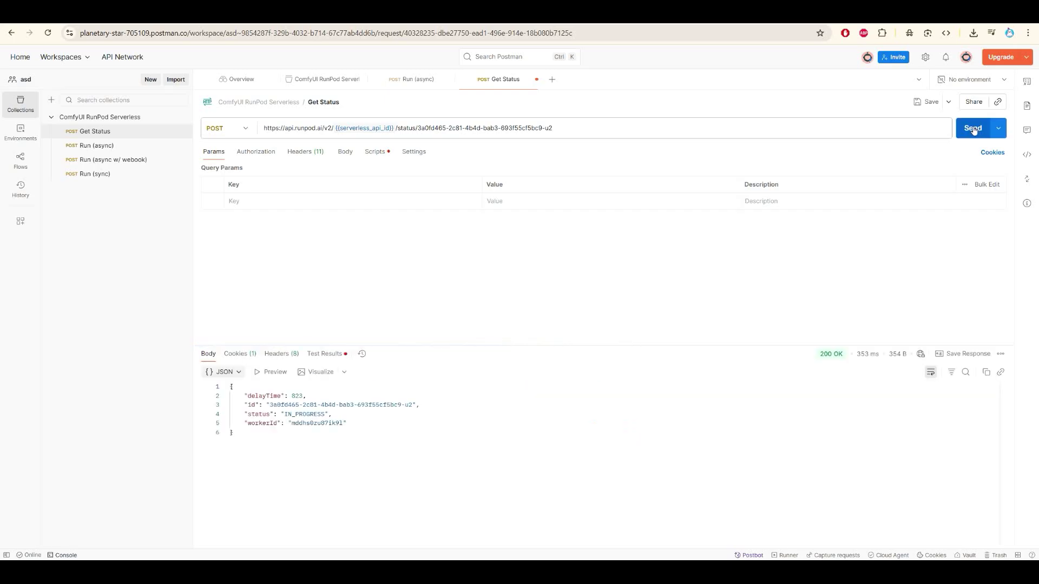
pyautogui.doubleClick(324, 414)
pyautogui.hotkey('alt', 'Tab')
pyautogui.click(28, 250)
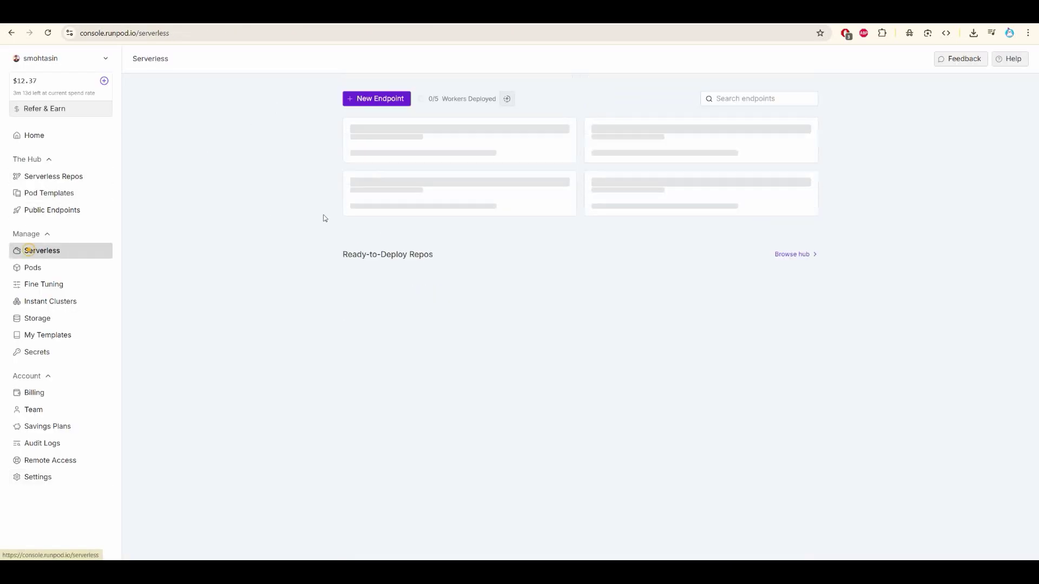
pyautogui.click(409, 135)
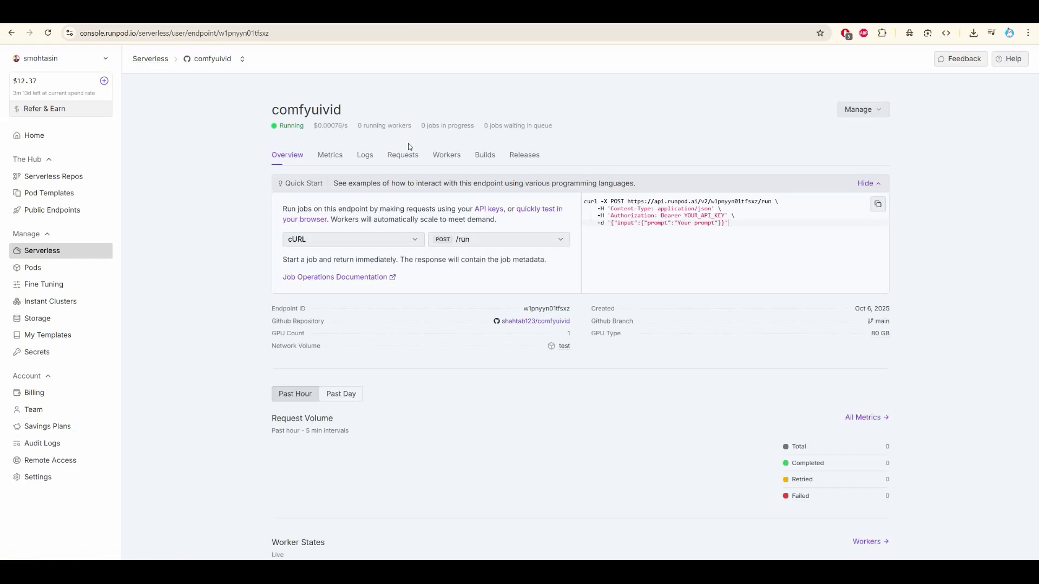
pyautogui.click(402, 160)
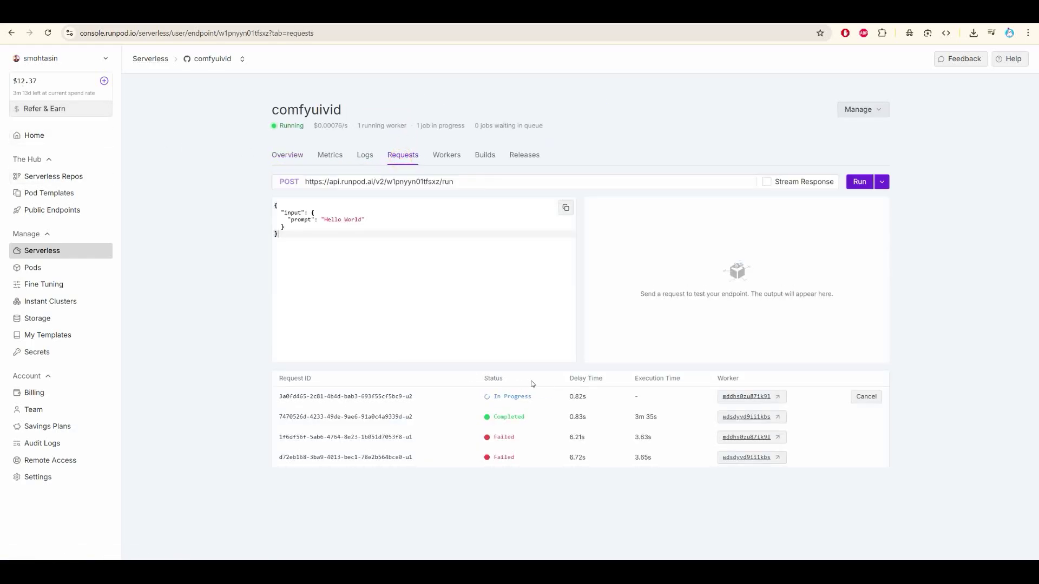
pyautogui.moveTo(540, 398); pyautogui.dragTo(491, 402)
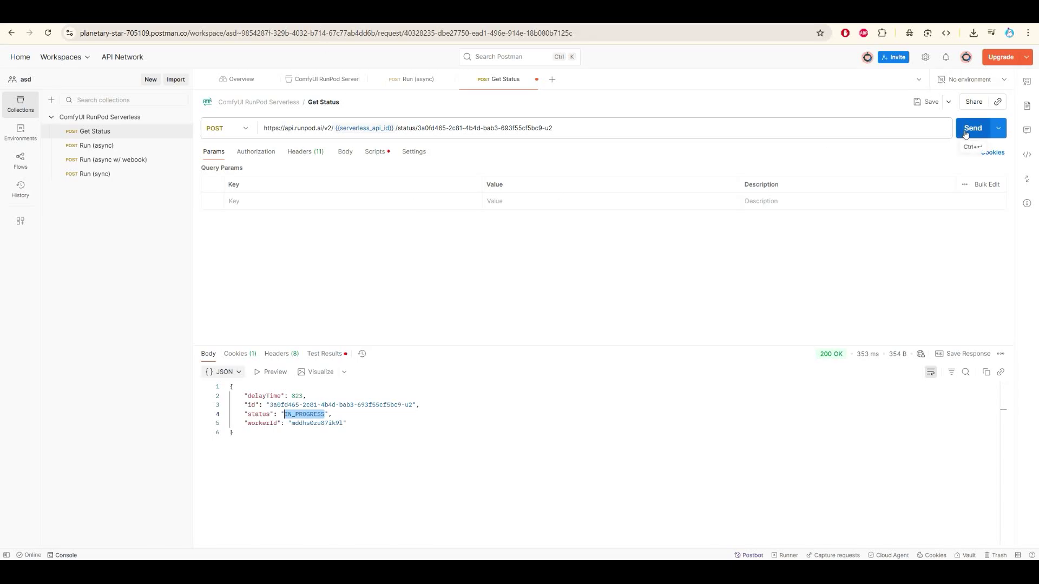
# - Resend Get Status until COMPLETED, then collapse and select the output images block
pyautogui.click(971, 132)
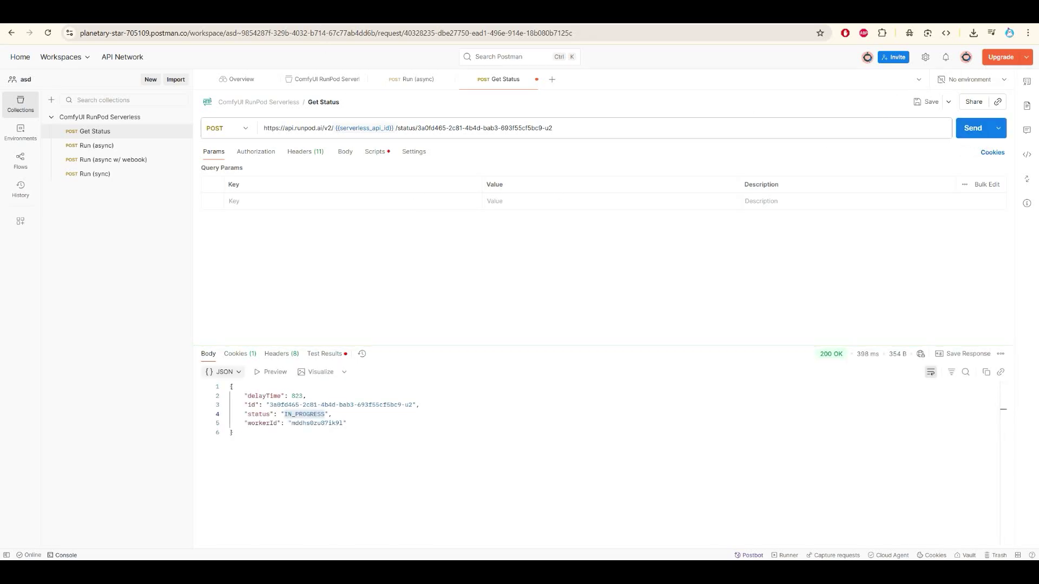
pyautogui.click(973, 129)
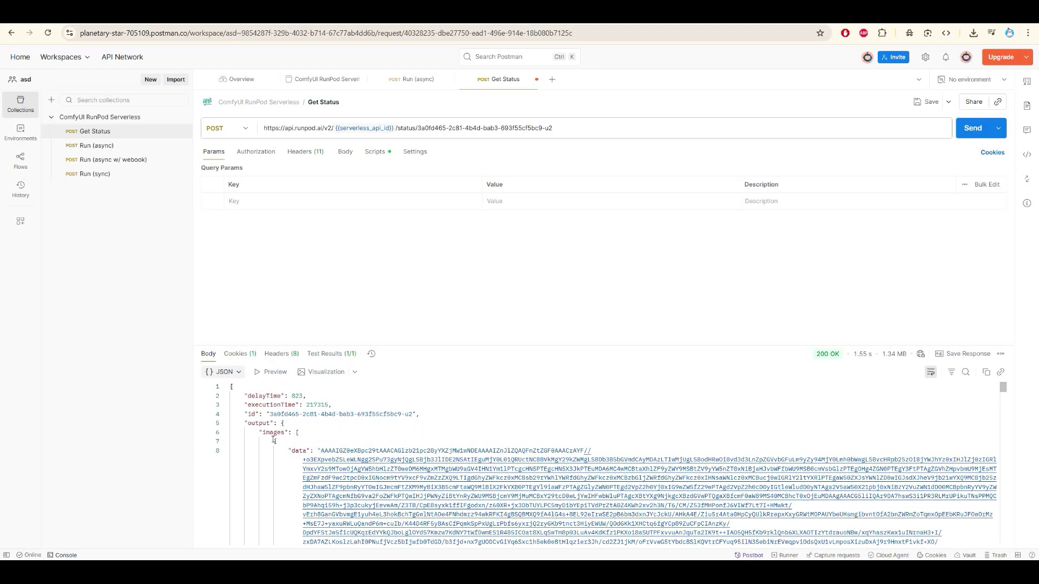
pyautogui.click(226, 442)
pyautogui.moveTo(238, 441); pyautogui.dragTo(300, 457)
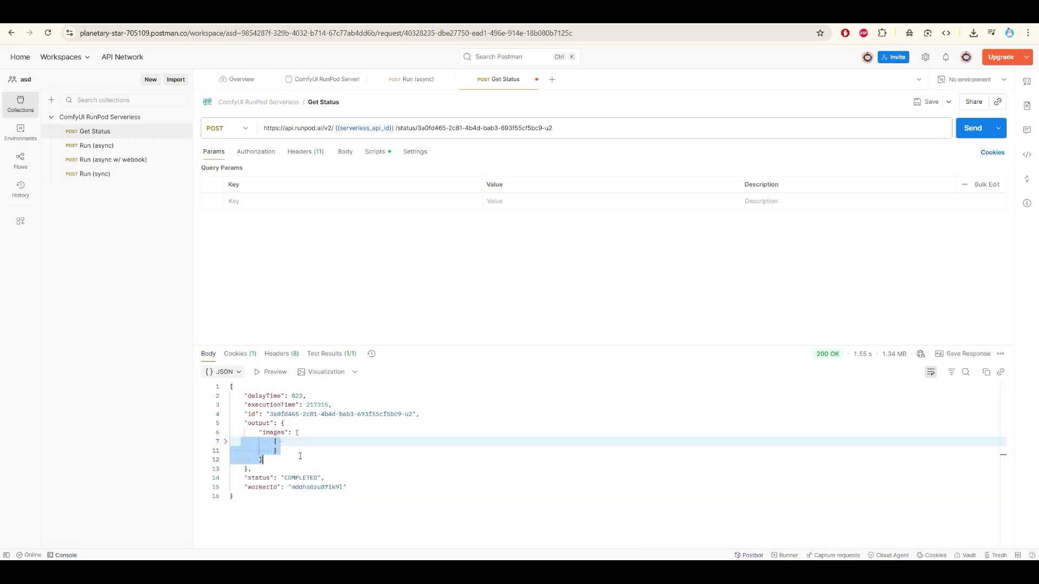
# - Open Notepad, clear its old base64 text and paste the copied output JSON
pyautogui.press('super')
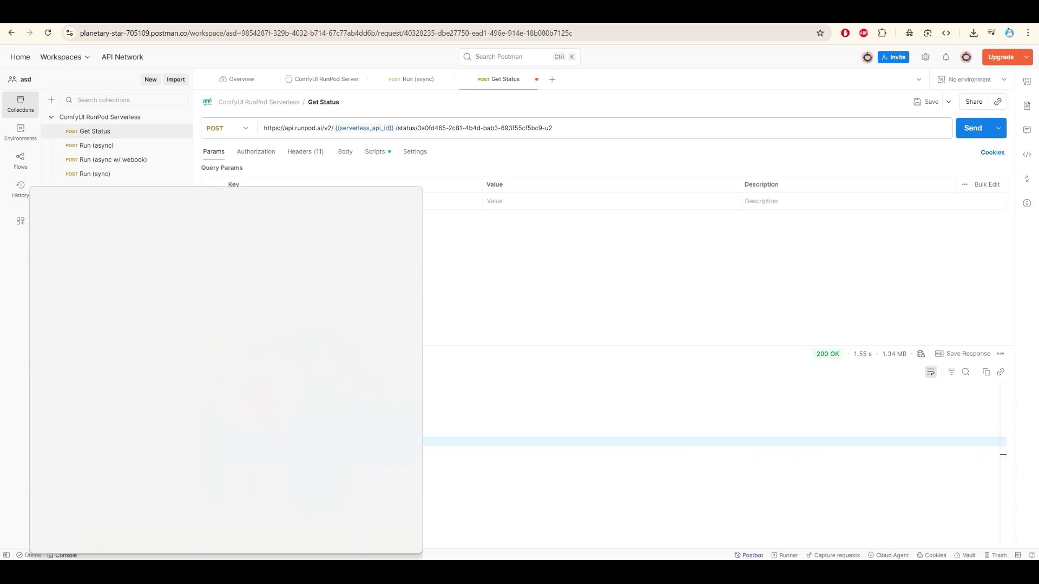
pyautogui.write('nio')
pyautogui.press('Return')
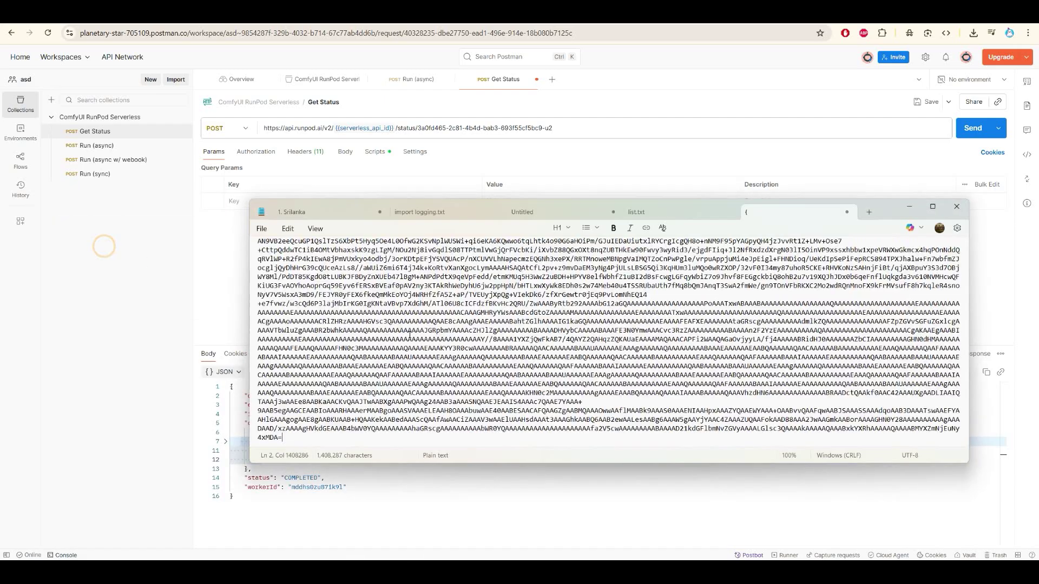
pyautogui.hotkey('ctrl', 'a')
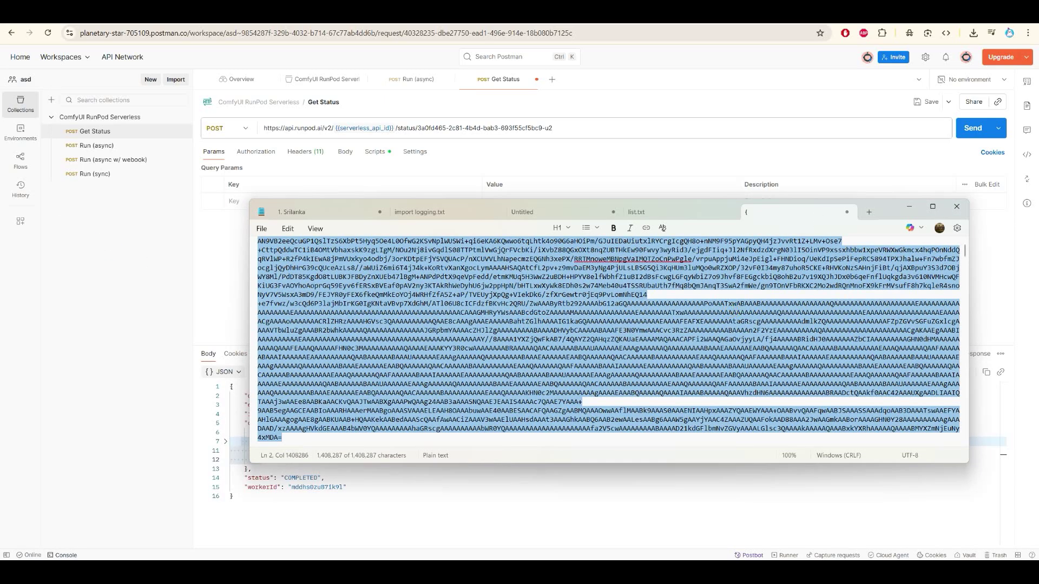
pyautogui.press('Delete')
pyautogui.hotkey('ctrl', 'v')
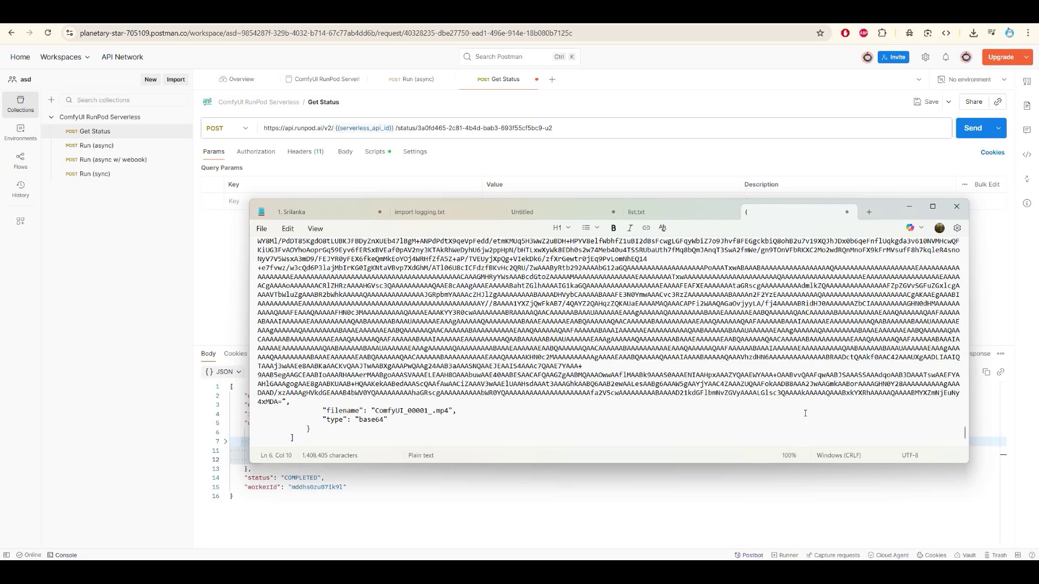
# - Remove the trailing filename/type lines and leading JSON, leaving only base64 data, then return to Cursor
pyautogui.moveTo(282, 400); pyautogui.dragTo(350, 443)
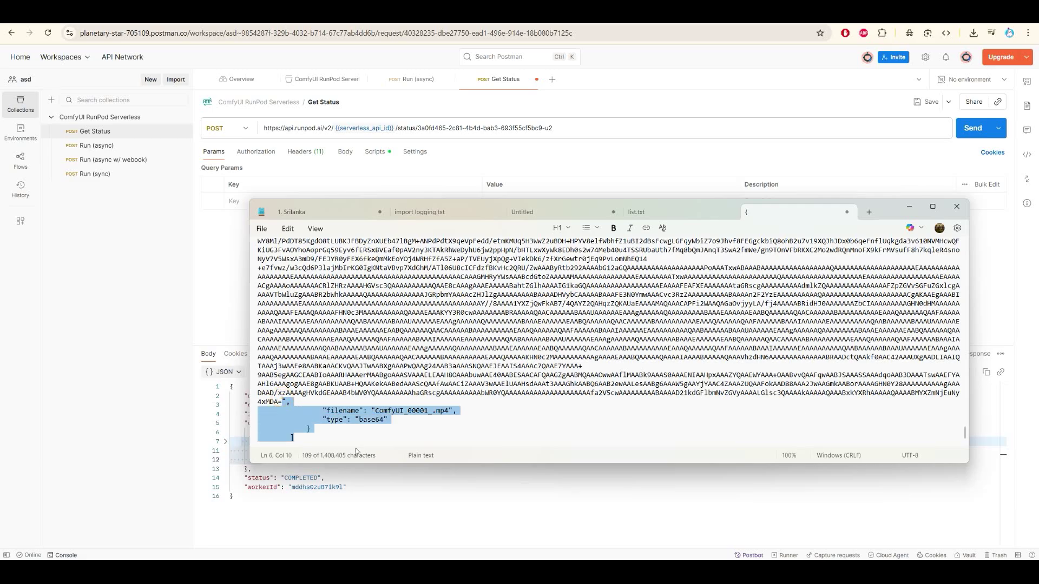
pyautogui.press('Delete')
pyautogui.moveTo(965, 433); pyautogui.dragTo(626, 280)
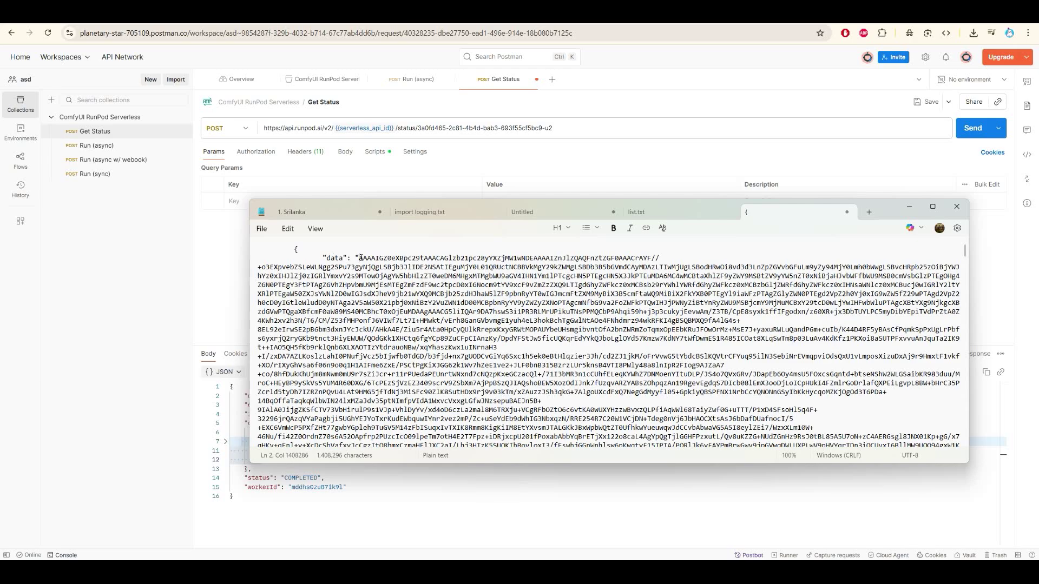
pyautogui.moveTo(360, 259); pyautogui.dragTo(252, 234)
pyautogui.press('Delete')
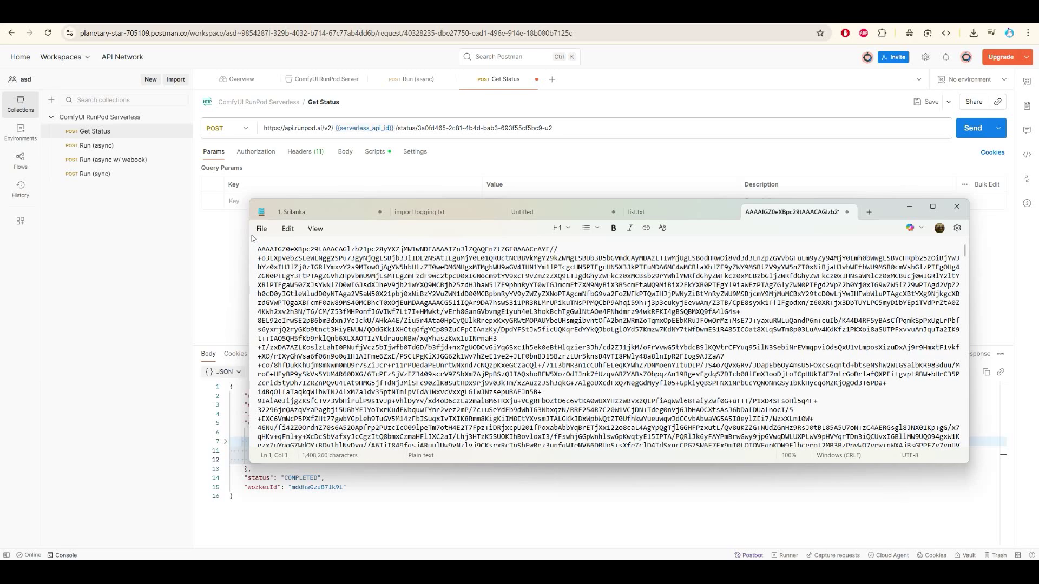
pyautogui.hotkey('ctrl', 'a')
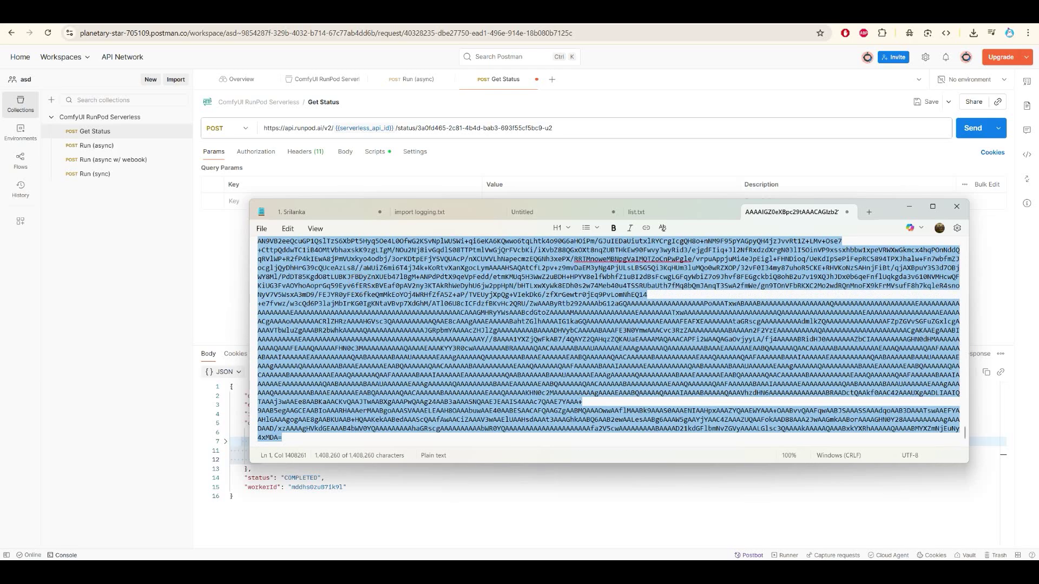
pyautogui.moveTo(399, 573)
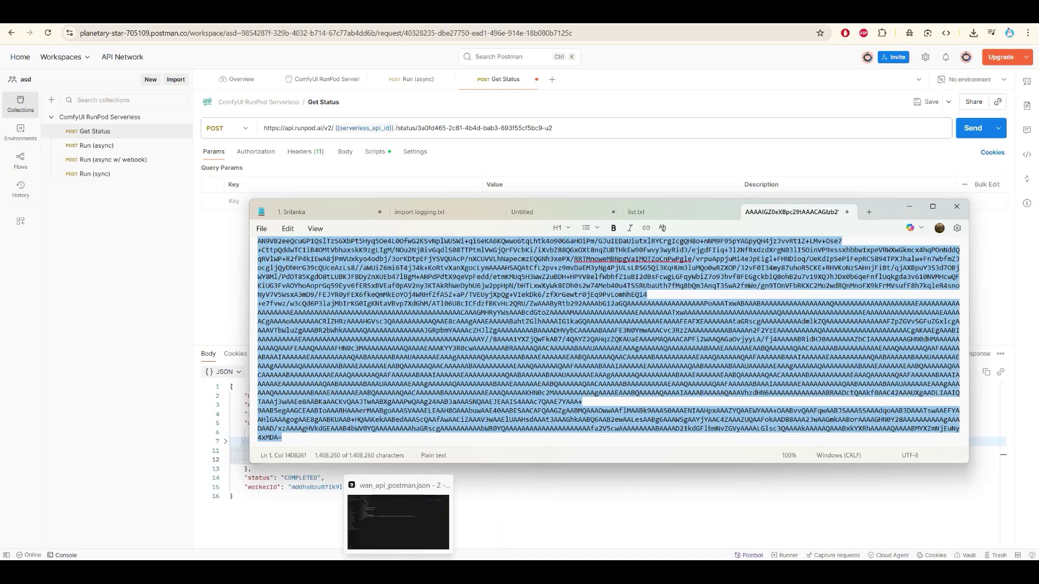
pyautogui.click(398, 520)
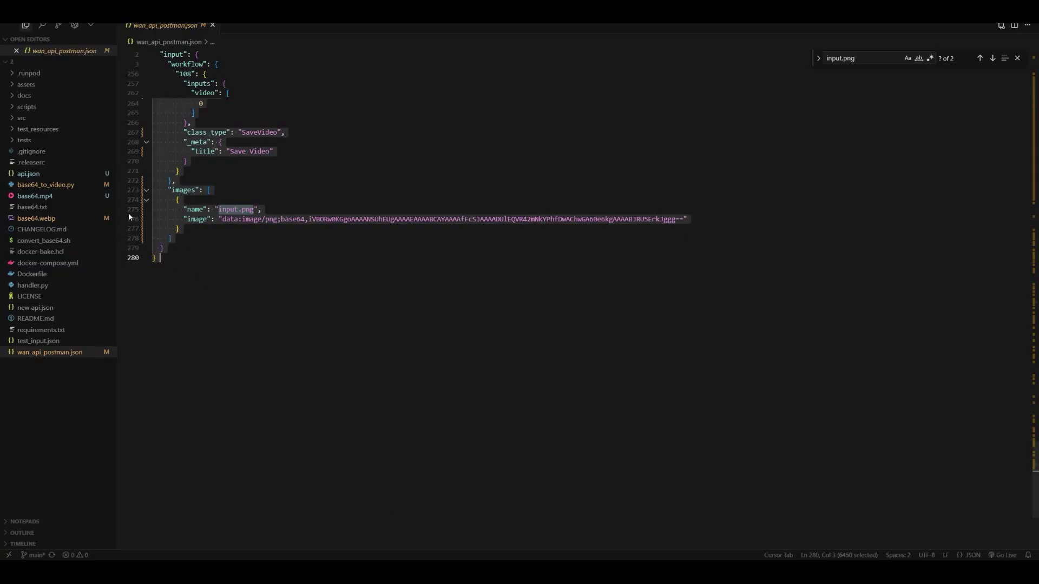
# - Paste the base64 video data into the empty base64.txt and save it
pyautogui.click(48, 208)
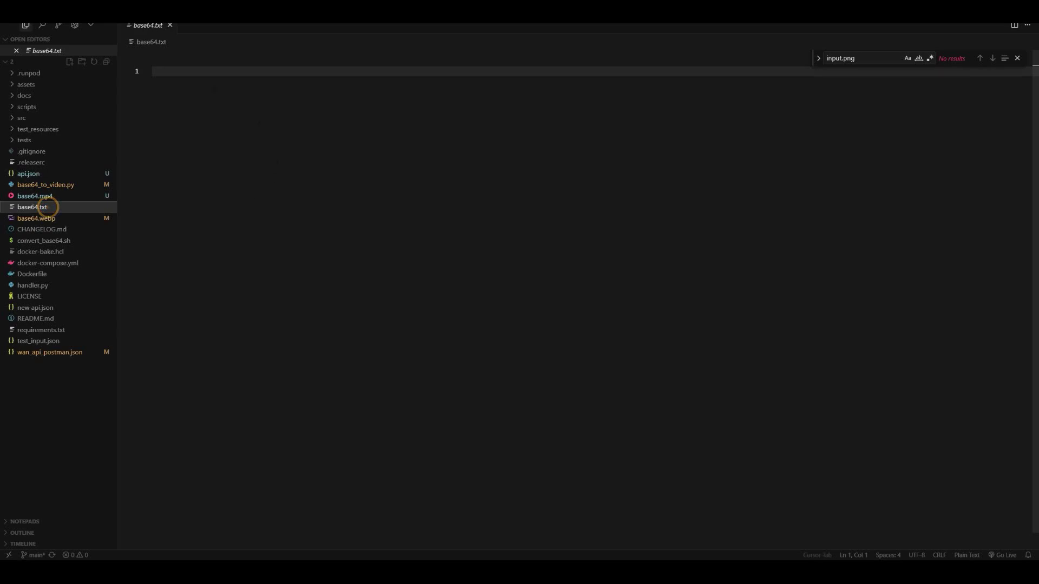
pyautogui.click(174, 73)
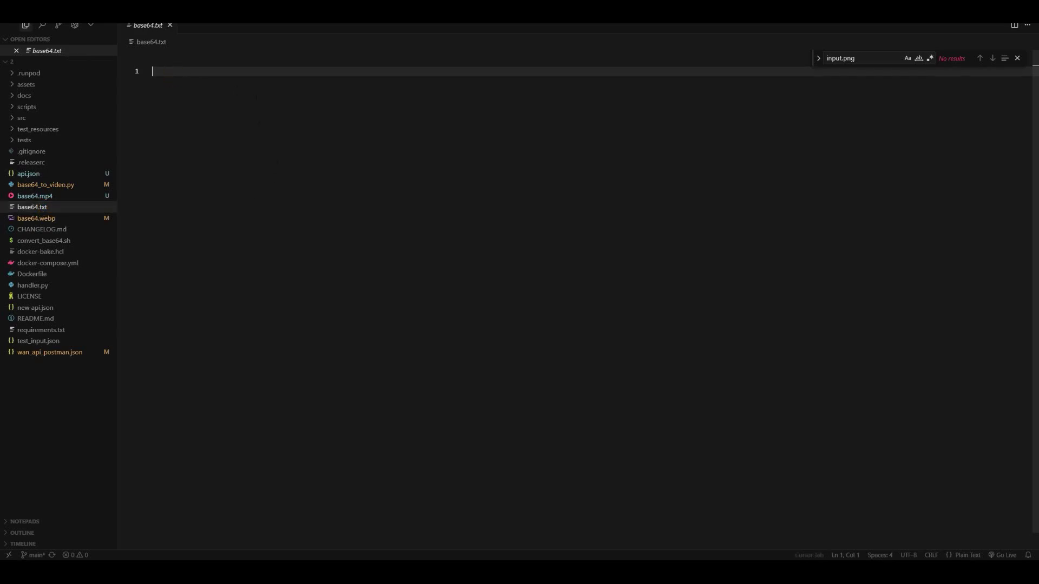
pyautogui.hotkey('ctrl', 'v')
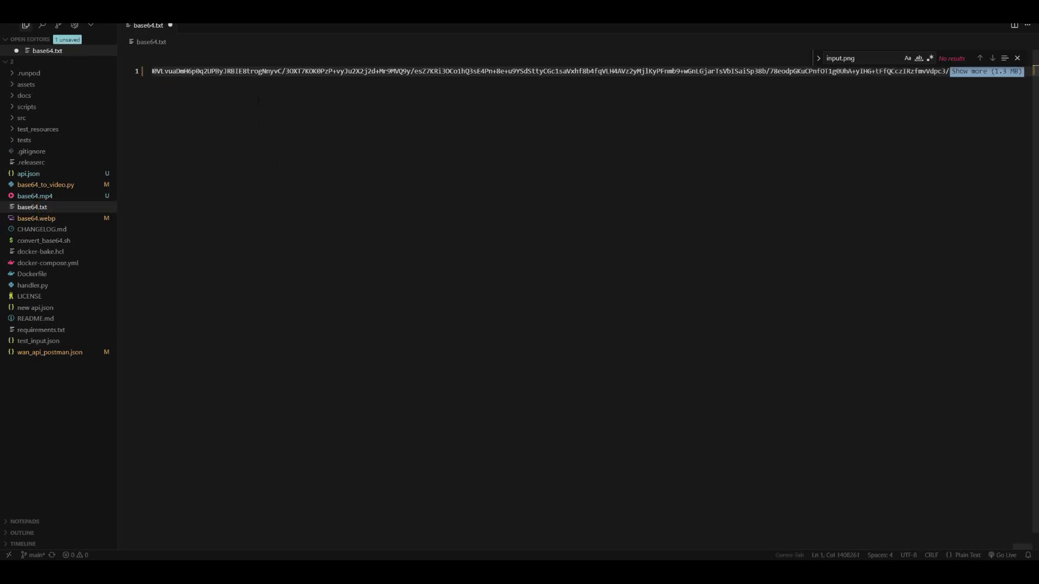
pyautogui.hotkey('ctrl', 's')
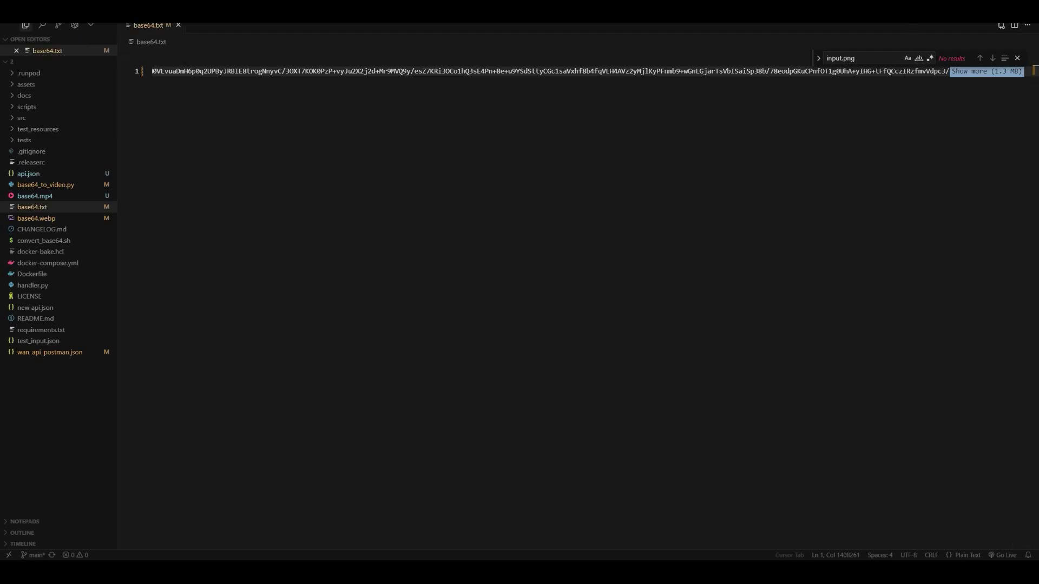
# - Rerun python base64_to_video.py base64.txt in the terminal to produce base64.mp4
pyautogui.hotkey('ctrl', '`')
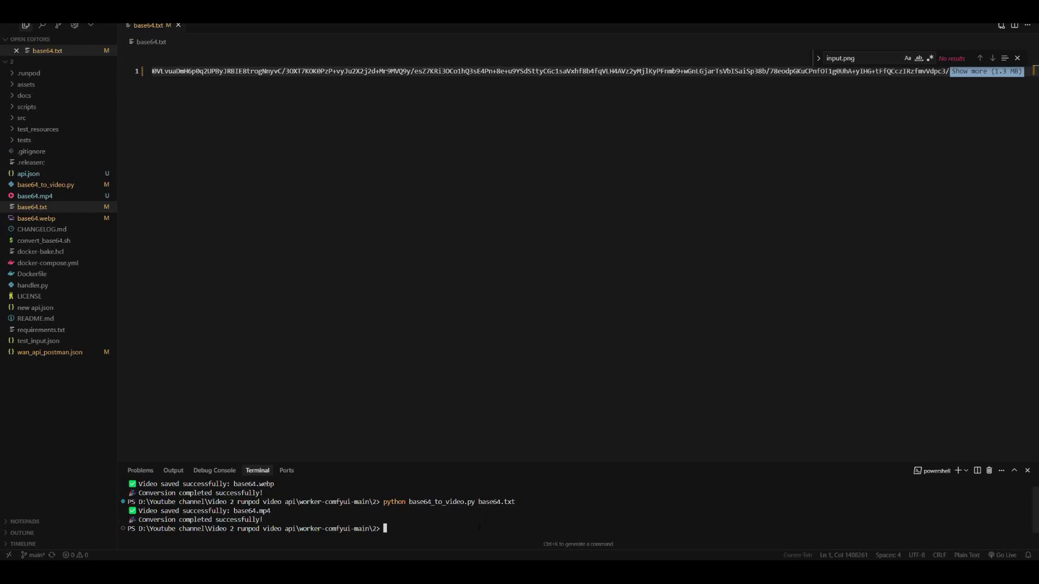
pyautogui.press('Up')
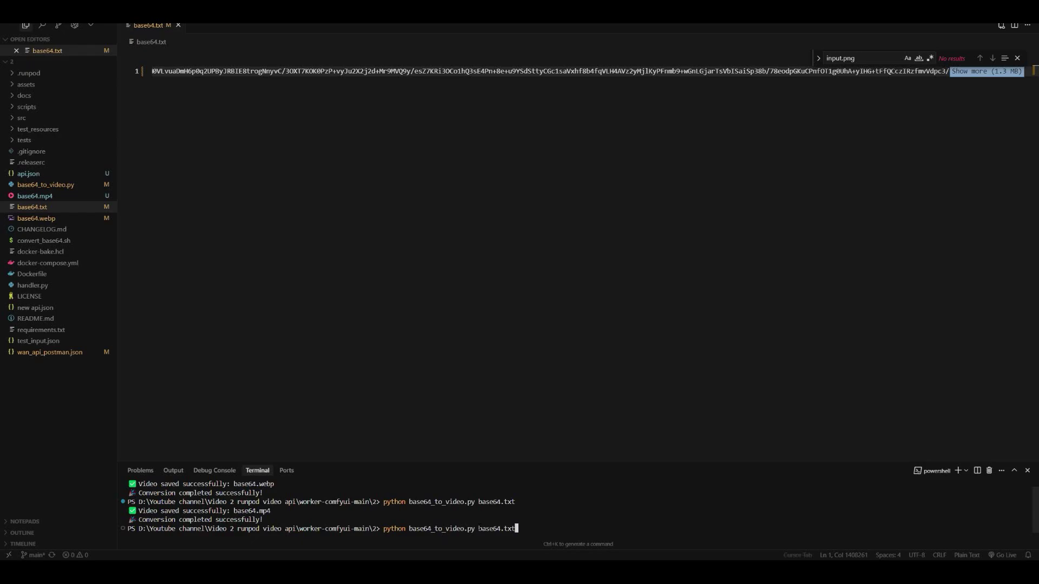
pyautogui.press('Return')
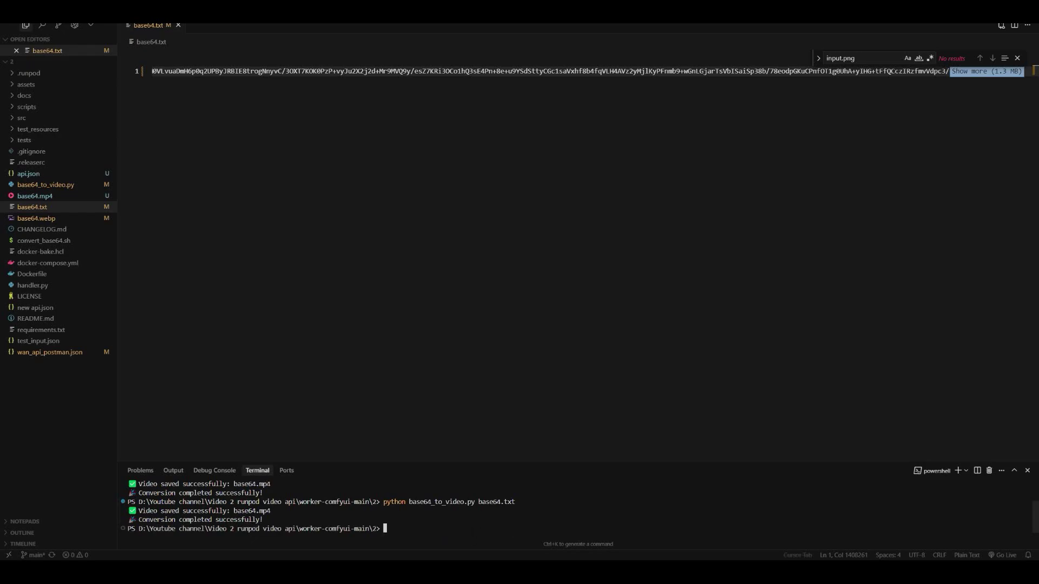
# - Open the decoded base64.mp4 and replay the armoured warrior video from the start
pyautogui.keyDown('ctrl'); pyautogui.click(251, 511); pyautogui.keyUp('ctrl')
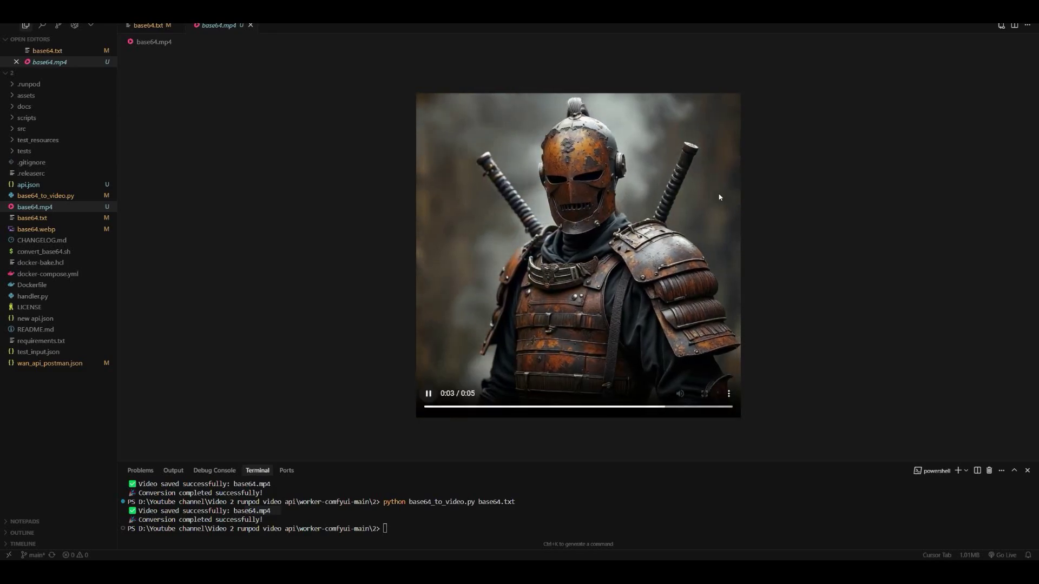
pyautogui.click(430, 393)
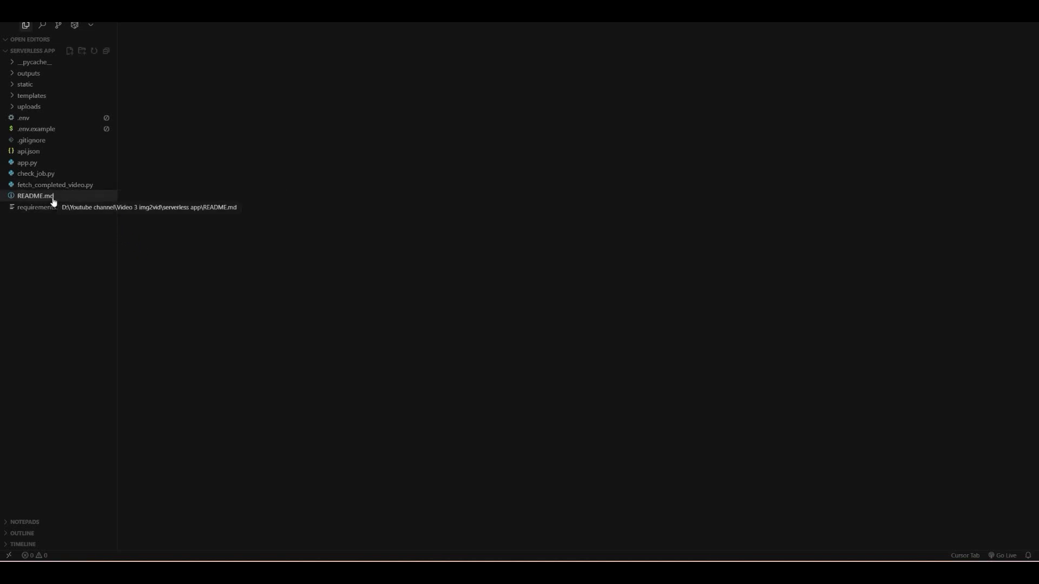
# - Review the SERVERLESS_API_ID and API_KEY values in the .env file
pyautogui.click(20, 119)
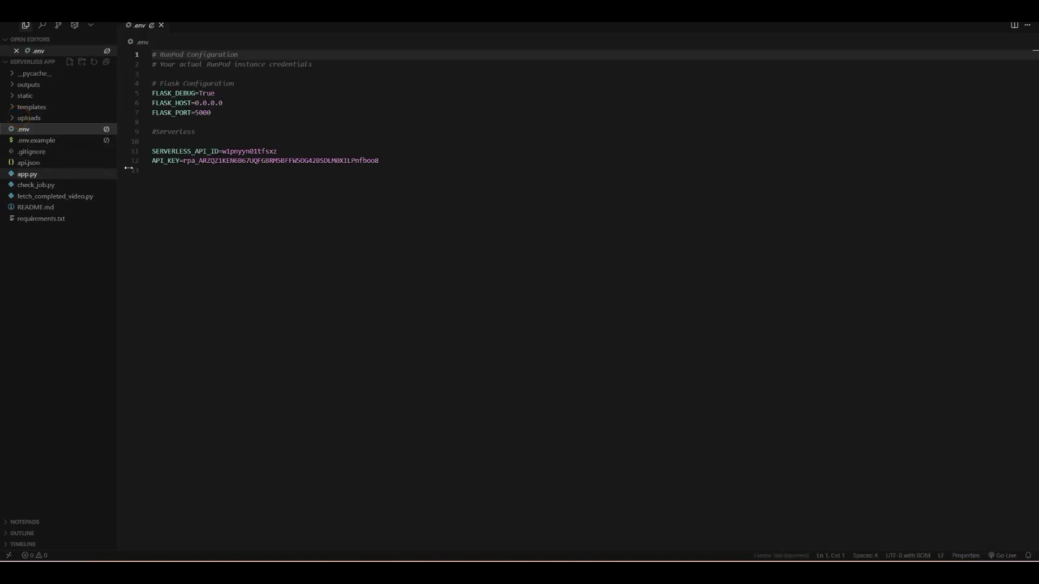
pyautogui.moveTo(281, 151); pyautogui.dragTo(222, 151)
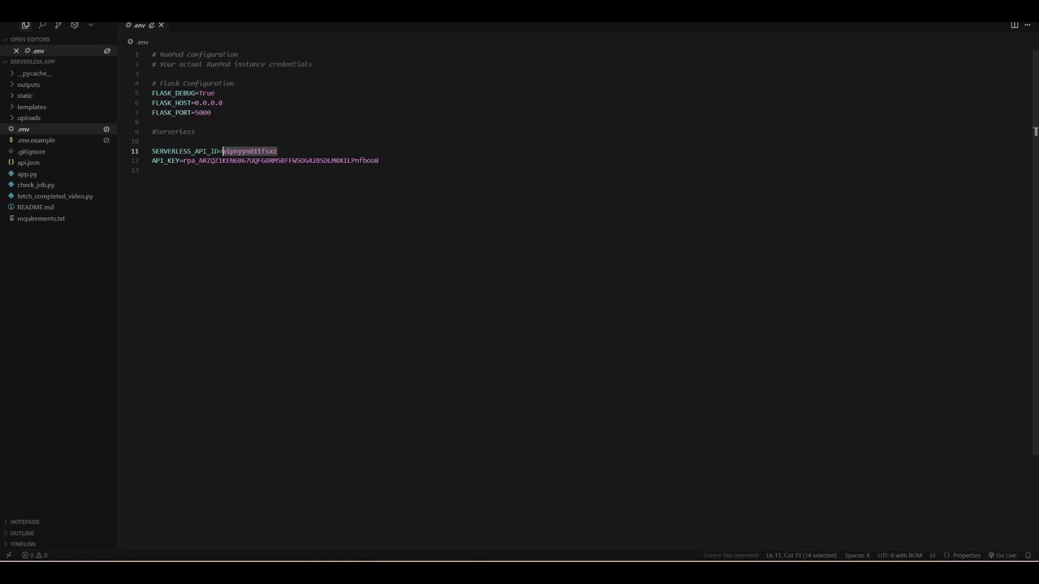
pyautogui.doubleClick(216, 151)
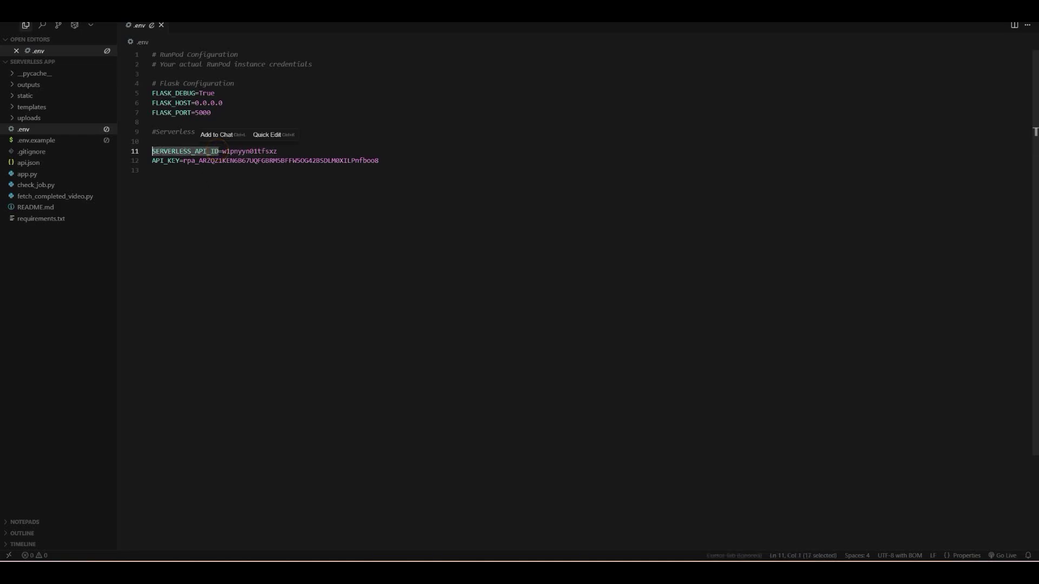
pyautogui.click(176, 170)
pyautogui.doubleClick(184, 160)
pyautogui.moveTo(182, 161); pyautogui.dragTo(153, 163)
pyautogui.keyDown('shift'); pyautogui.click(385, 158); pyautogui.keyUp('shift')
pyautogui.hotkey('shift', 'Home')
pyautogui.click(220, 241)
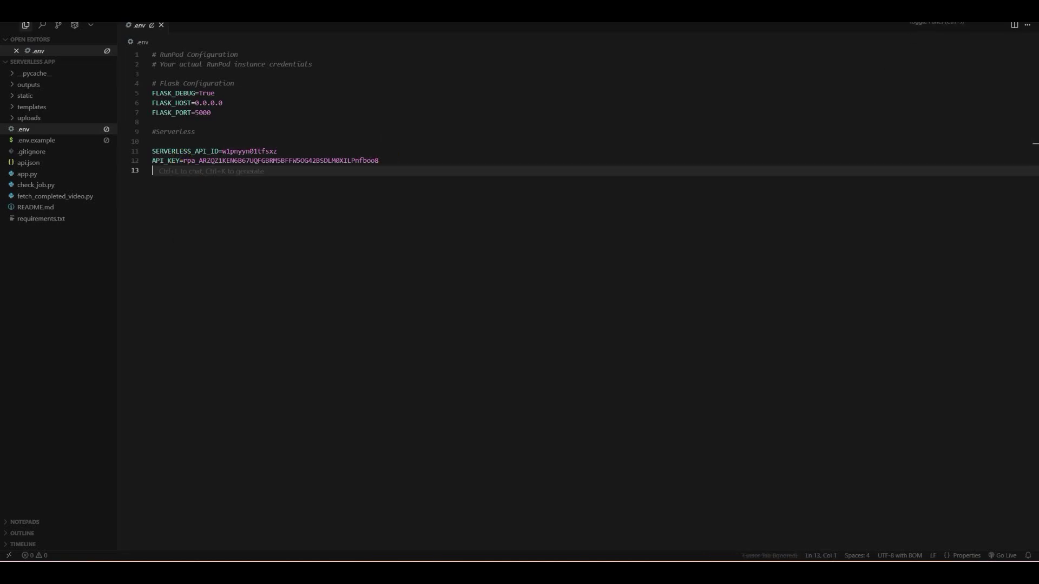
# - Run python app.py in the terminal to start the Flask server on port 5000
pyautogui.hotkey('ctrl', '`')
pyautogui.write('python app.py')
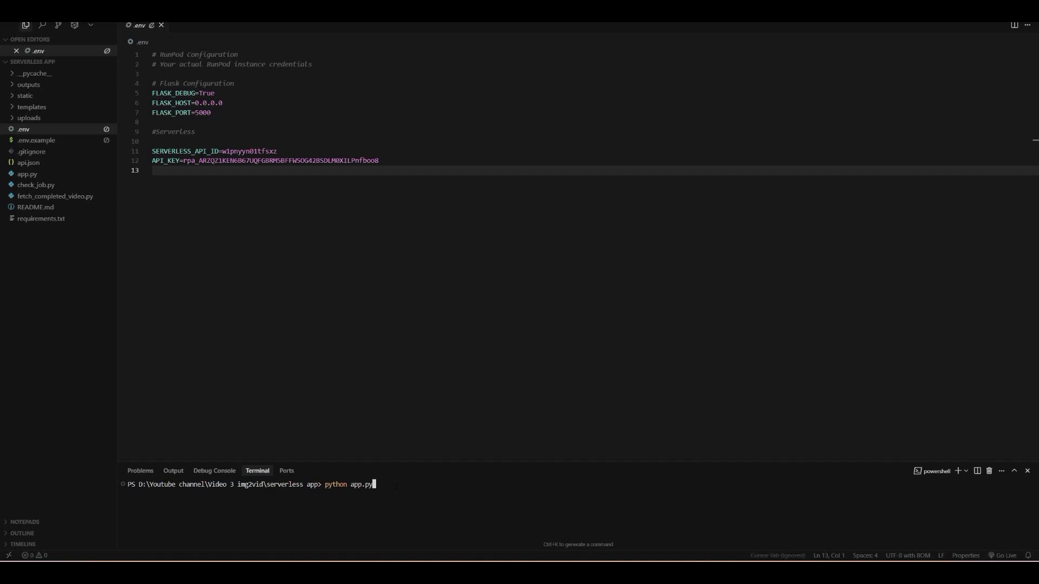
pyautogui.press('Return')
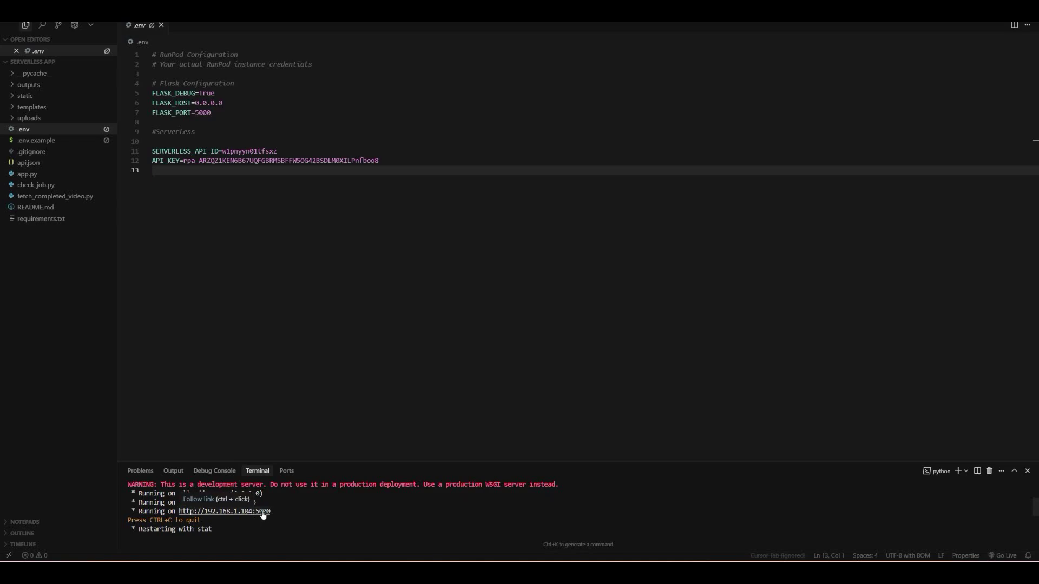
# - Open the local AI Video Generator page and upload the warrior PNG as the source image
pyautogui.keyDown('ctrl'); pyautogui.click(254, 503); pyautogui.keyUp('ctrl')
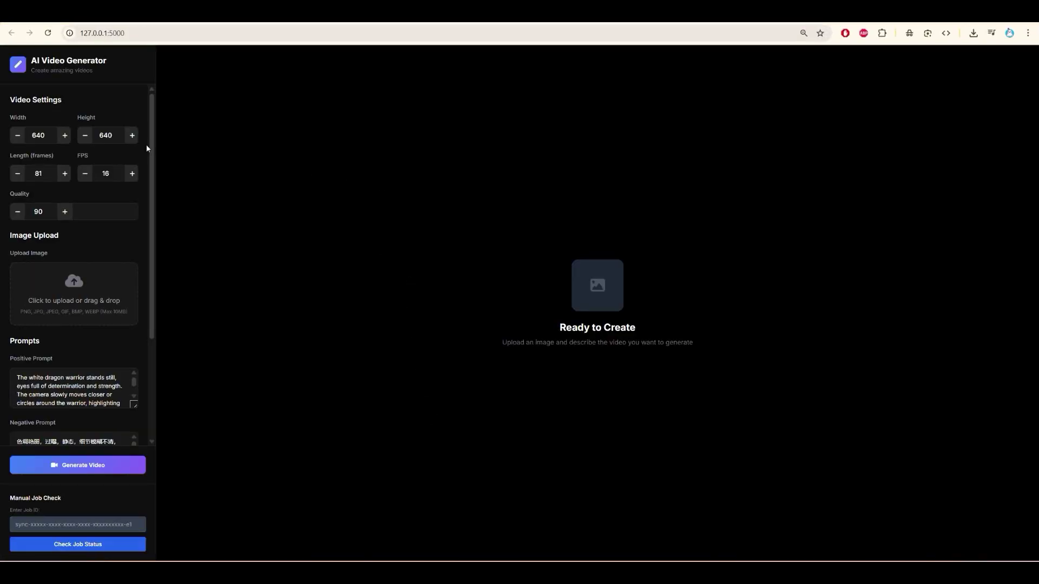
pyautogui.click(96, 293)
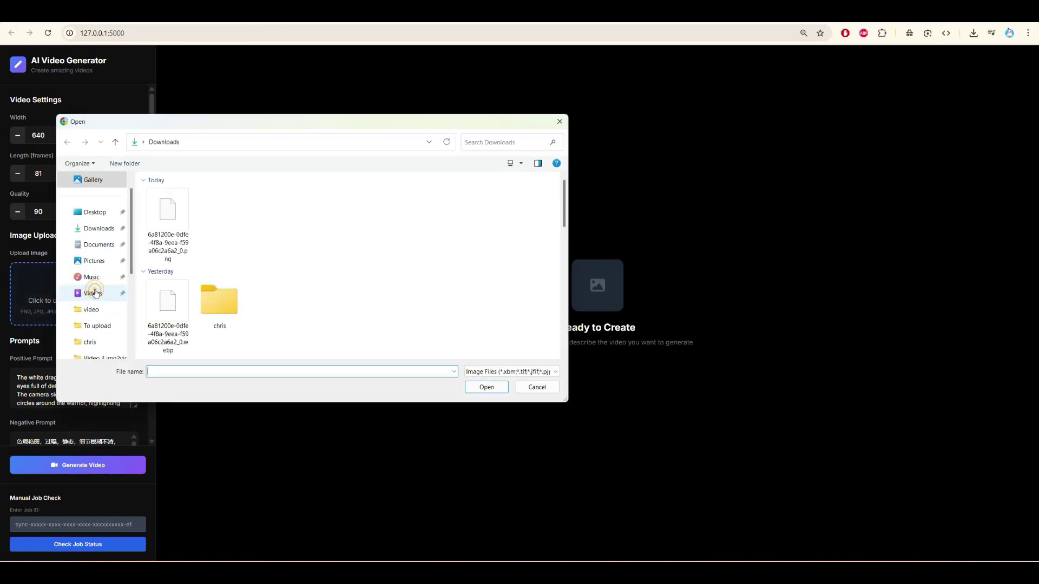
pyautogui.doubleClick(173, 228)
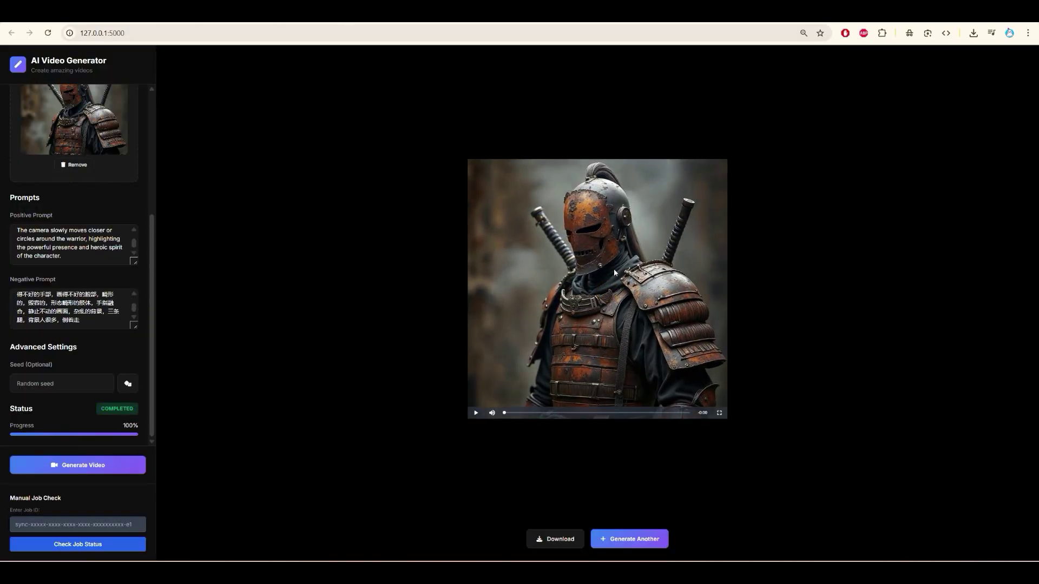
# - Watch the finished video full screen, then start a download and cancel the save dialog
pyautogui.click(720, 413)
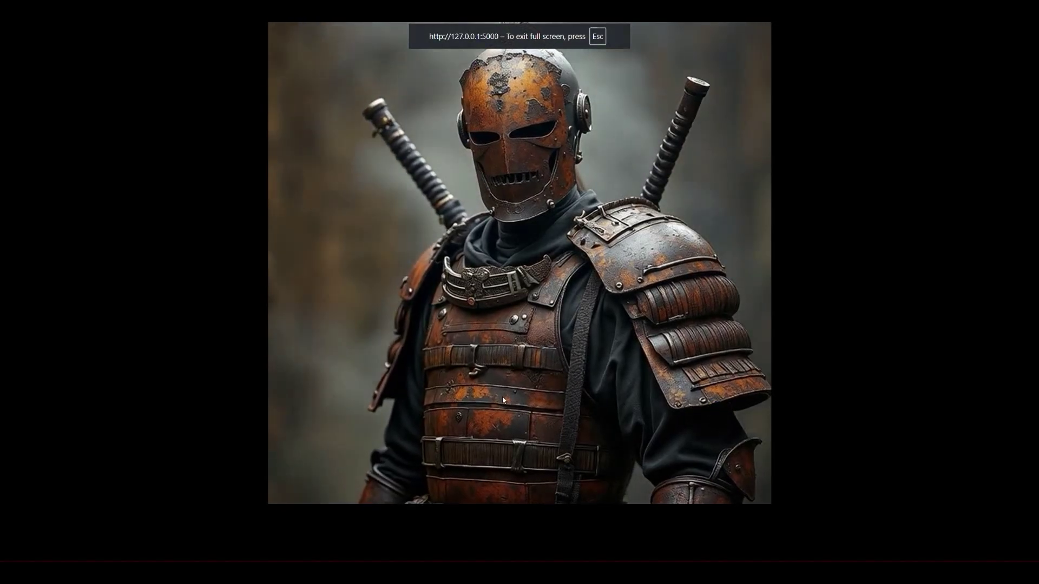
pyautogui.press('Escape')
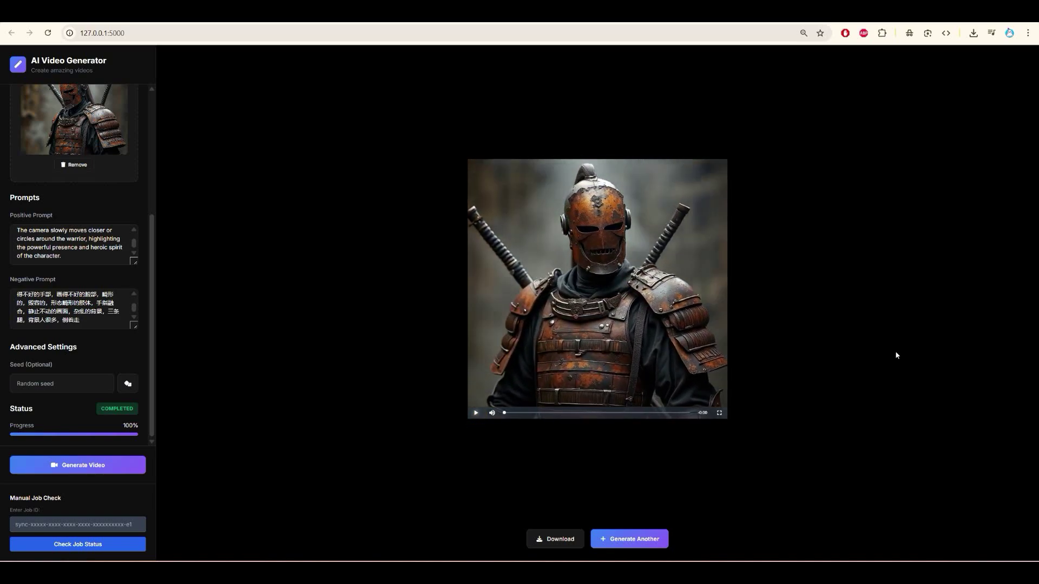
pyautogui.click(563, 546)
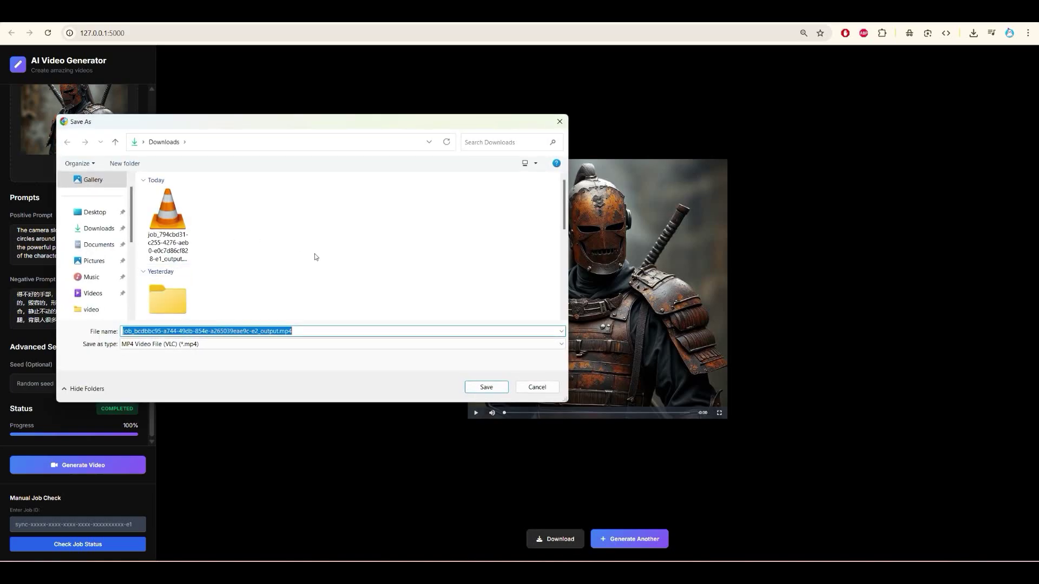
pyautogui.click(529, 386)
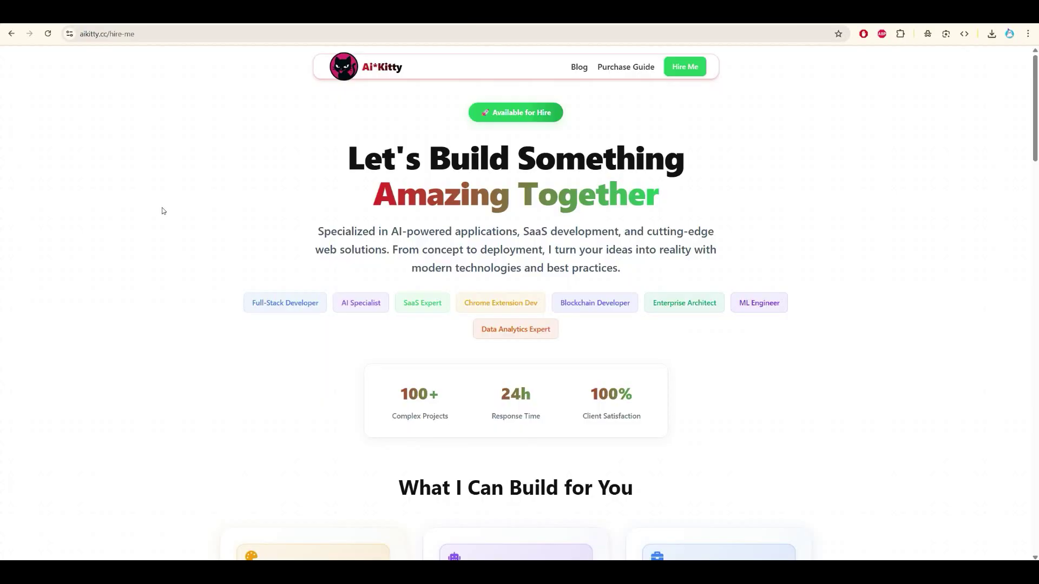
# - Scroll down the Hire Me page to the consultation form and select the contact email address
pyautogui.scroll(-14, 163, 211)
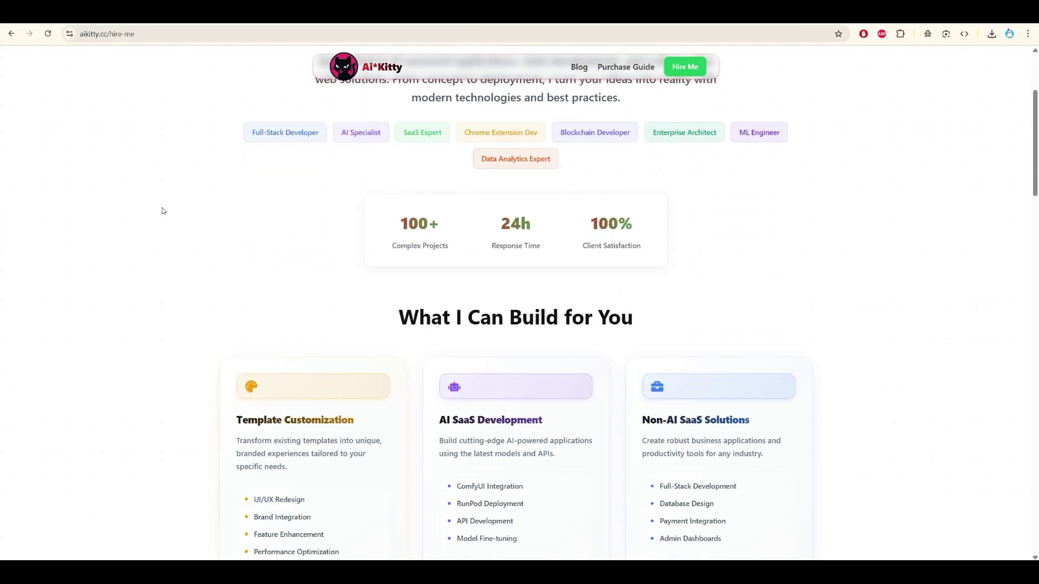
pyautogui.scroll(-18, 163, 209)
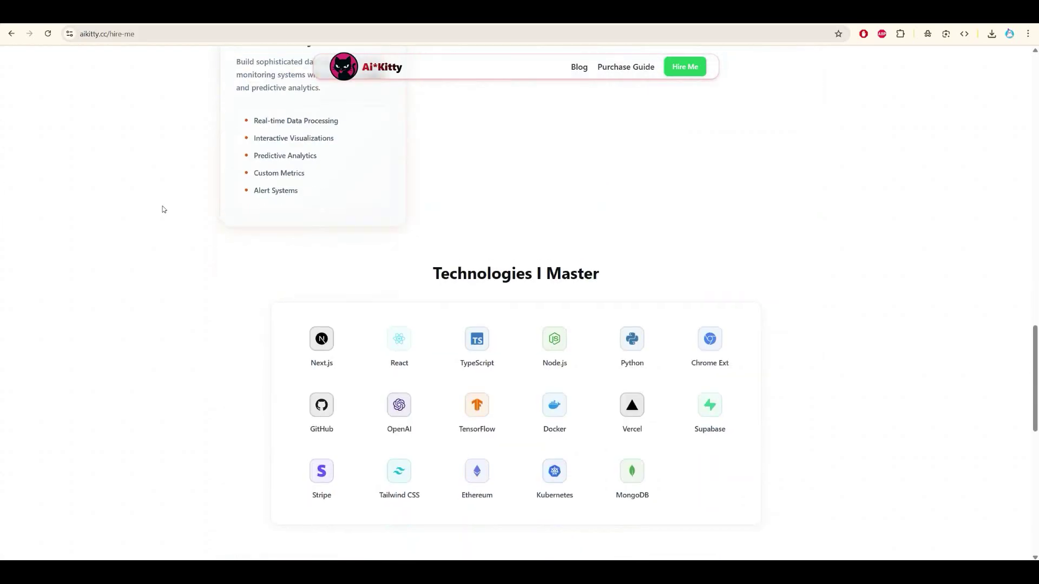
pyautogui.scroll(-3, 163, 209)
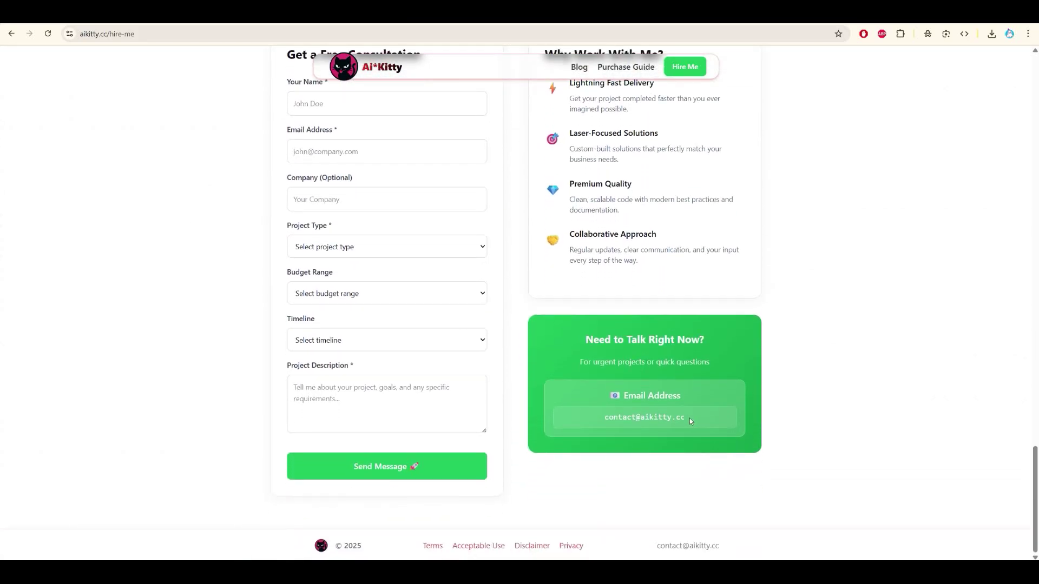
pyautogui.moveTo(690, 418); pyautogui.dragTo(598, 416)
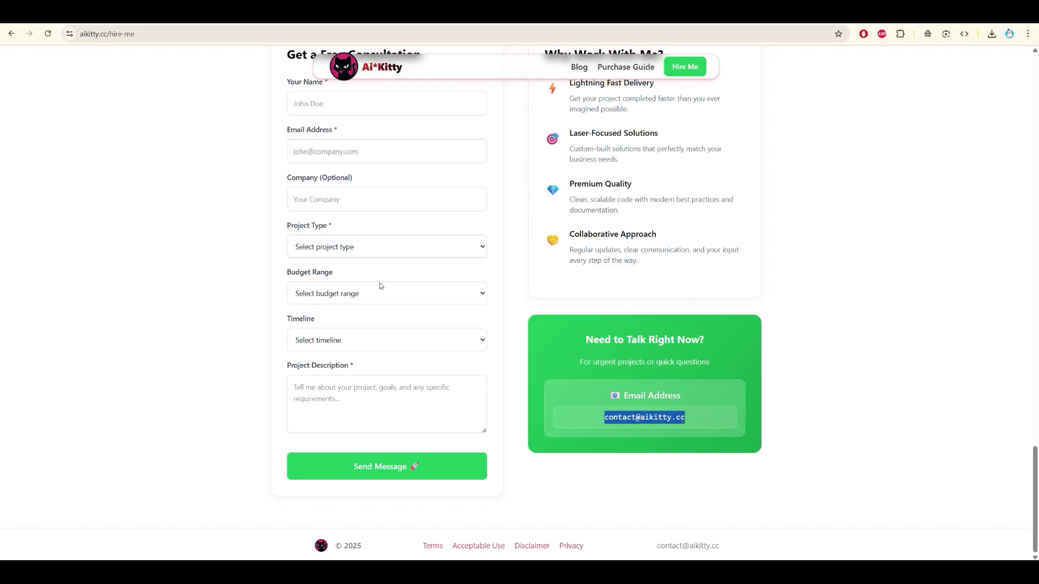